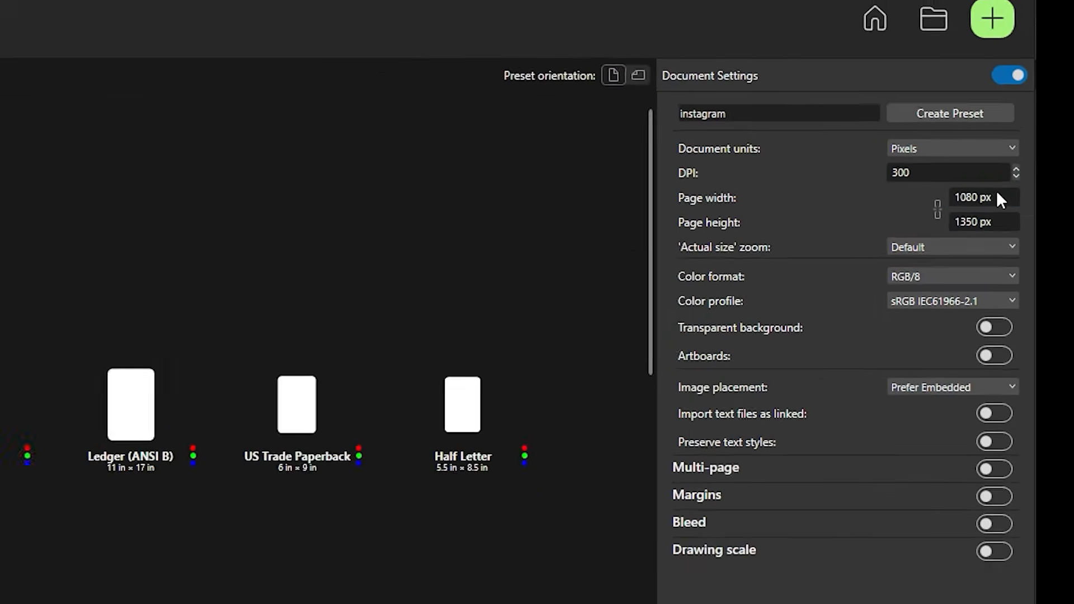
# - Create a new document 1080 px wide and 1350 px high at 300 DPI in RGB/8
pyautogui.click(1048, 147)
pyautogui.click(1052, 162)
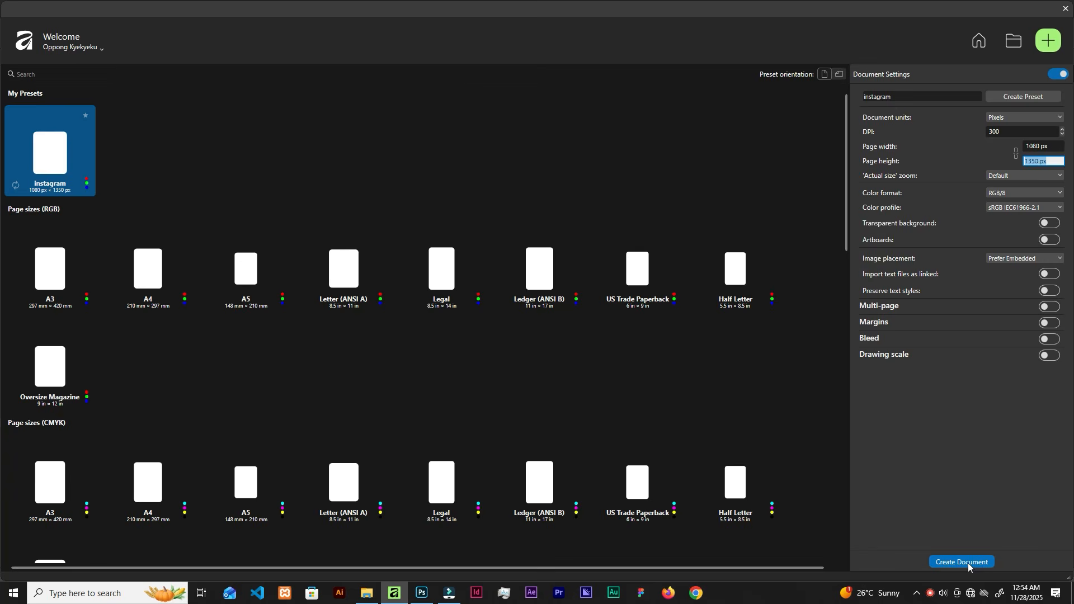
pyautogui.click(963, 563)
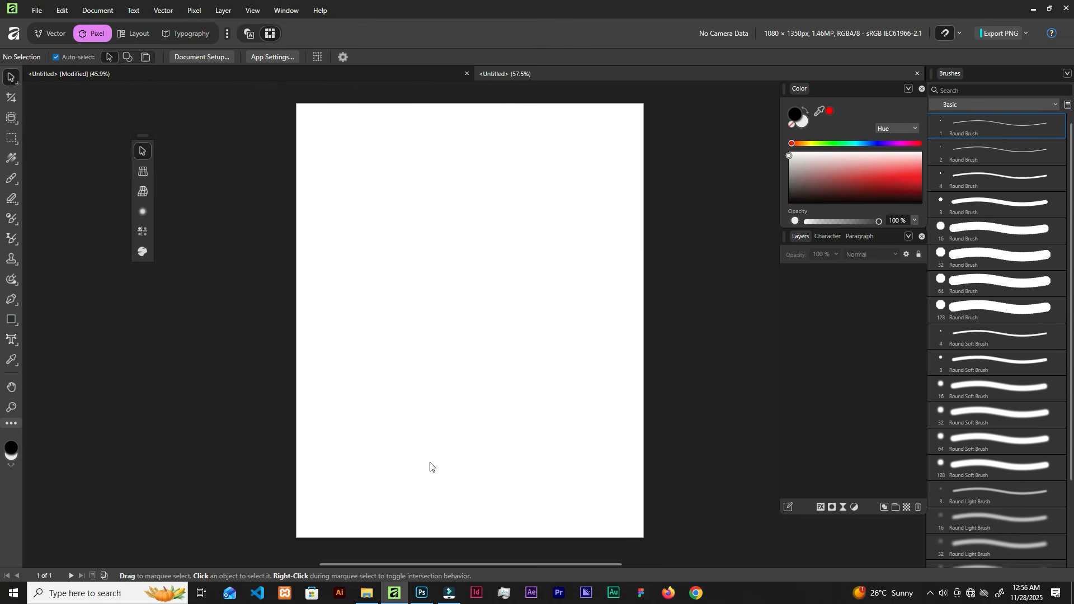
# - Place the green texture image download (34).jpeg from the project folder, then enlarge and position it to cover the whole page
pyautogui.click(363, 599)
pyautogui.moveTo(348, 130); pyautogui.dragTo(498, 336)
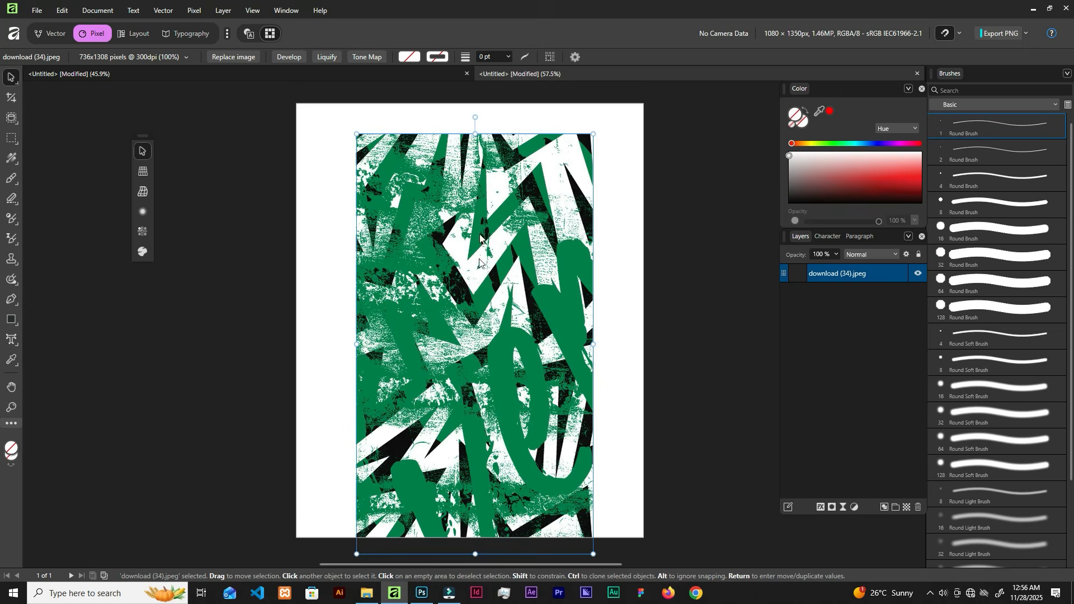
pyautogui.moveTo(642, 336); pyautogui.dragTo(643, 287)
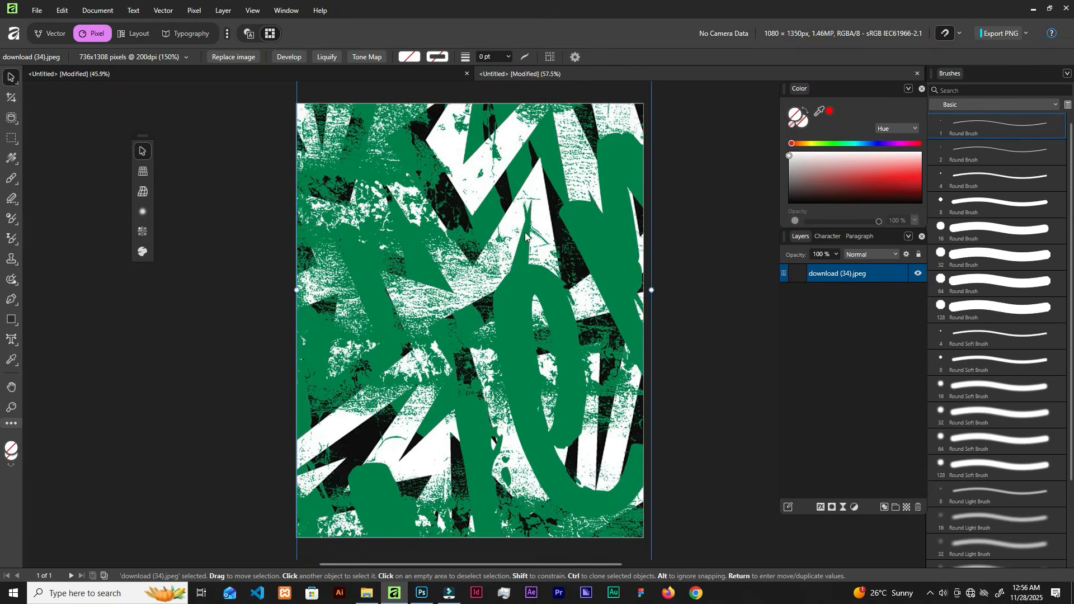
pyautogui.moveTo(524, 233); pyautogui.dragTo(562, 300)
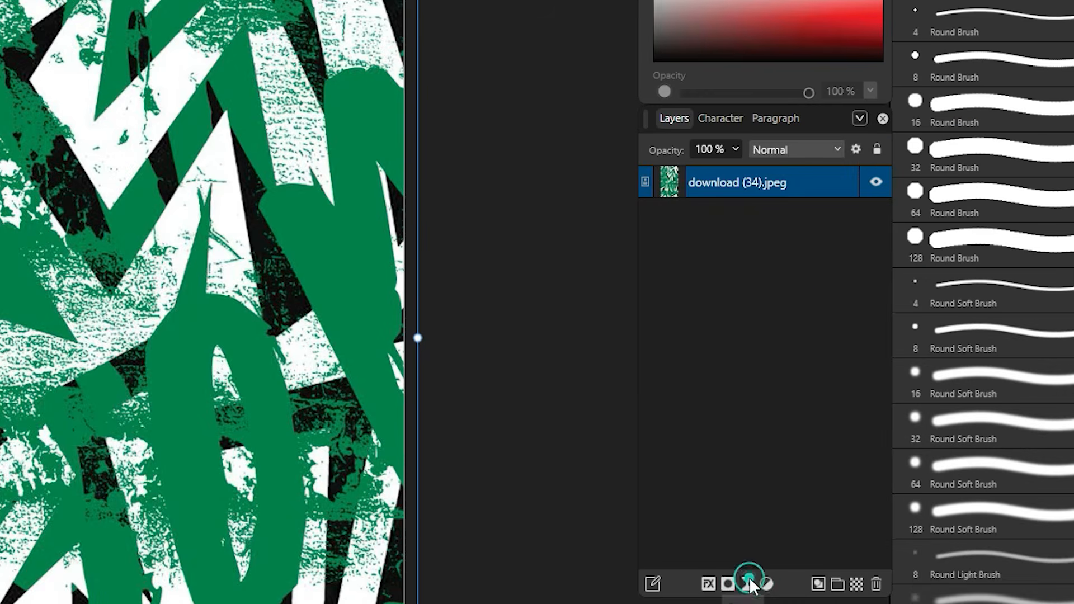
# - Apply a live Radial Blur filter to the texture image and raise its angle until the pattern swirls around the centre
pyautogui.click(749, 577)
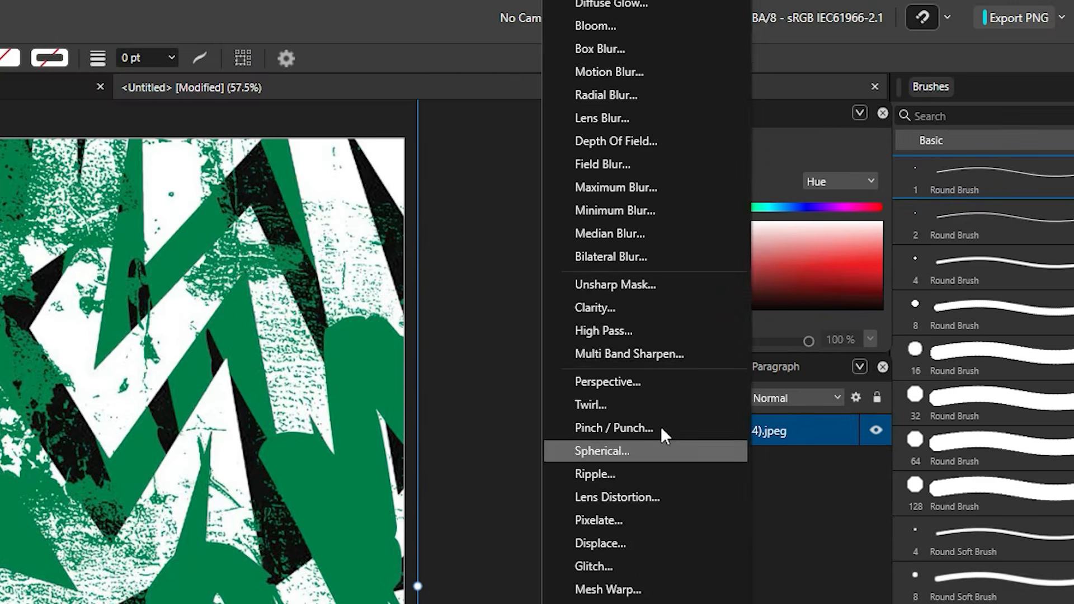
pyautogui.click(606, 97)
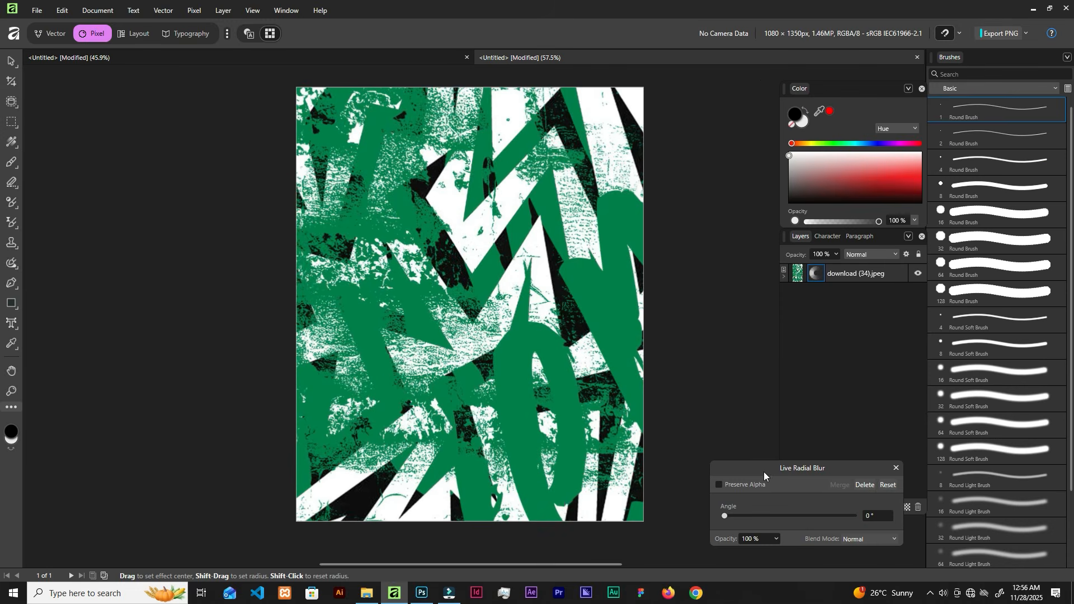
pyautogui.moveTo(763, 468); pyautogui.dragTo(699, 260)
pyautogui.moveTo(662, 307); pyautogui.dragTo(673, 311)
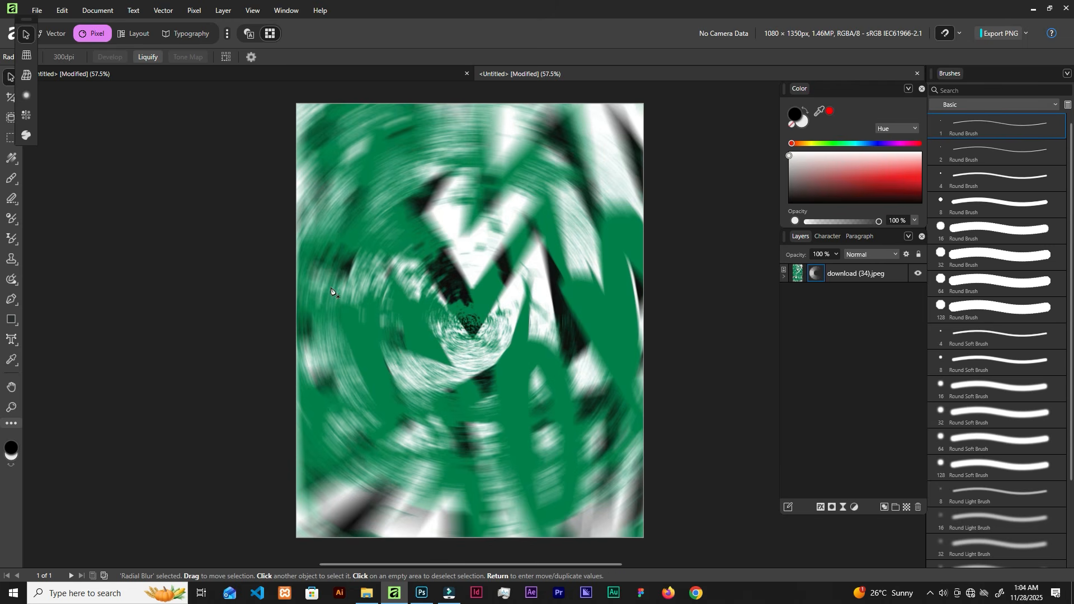
# - Draw a closed Pen shape over the left part of the page, with a slanted edge running from upper right to lower left
pyautogui.press('p')
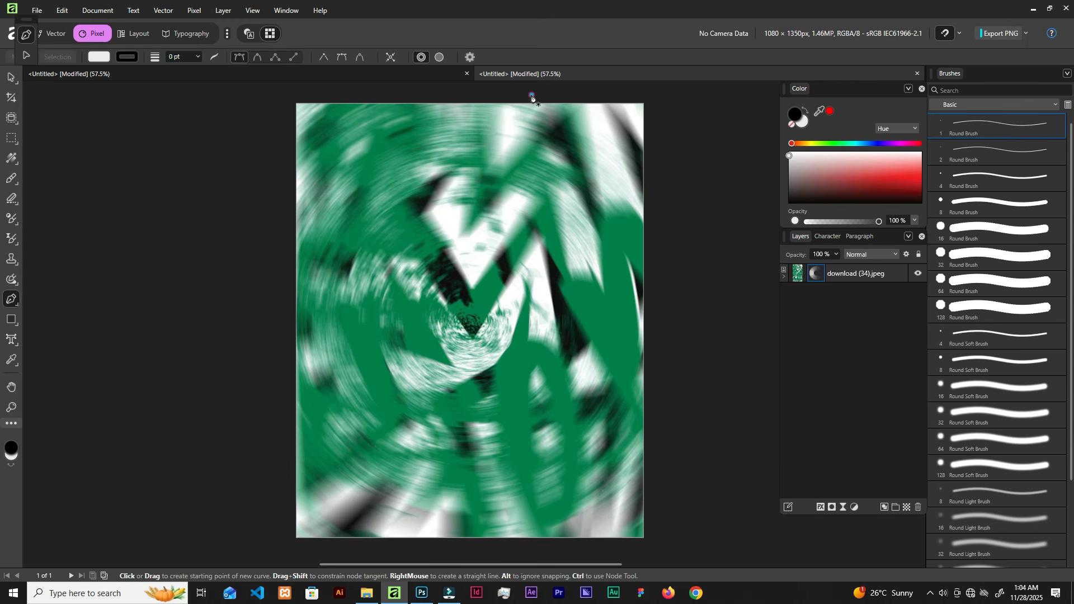
pyautogui.click(531, 96)
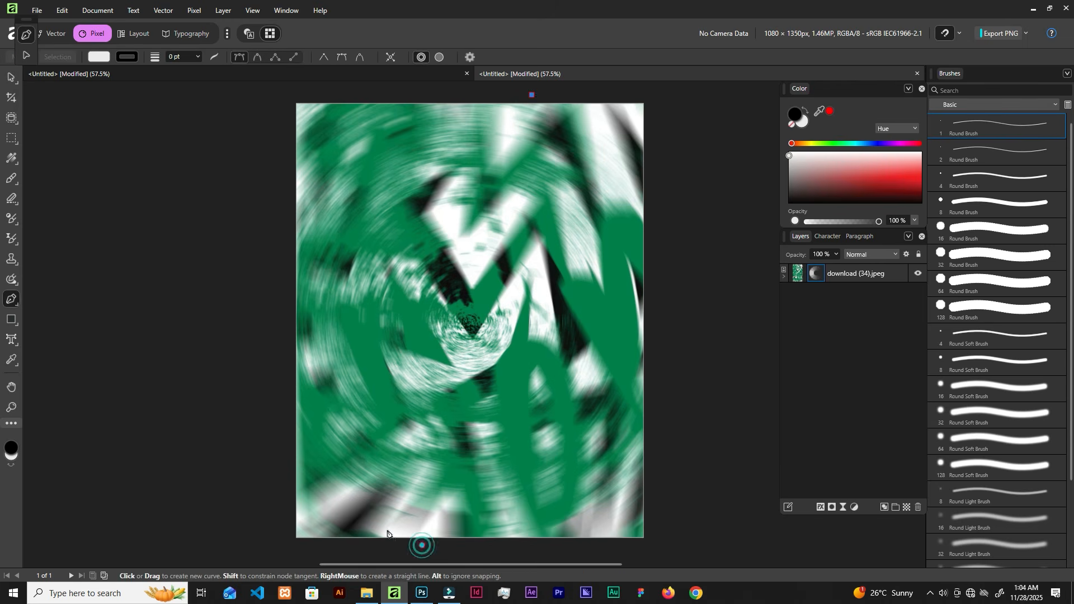
pyautogui.click(423, 545)
pyautogui.click(272, 552)
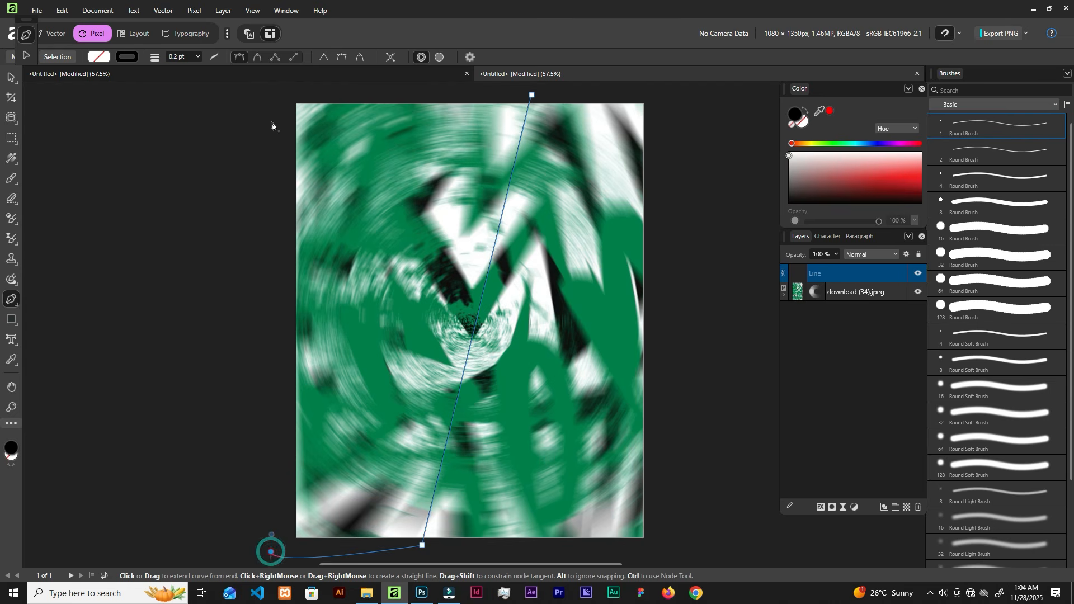
pyautogui.click(282, 94)
pyautogui.click(532, 95)
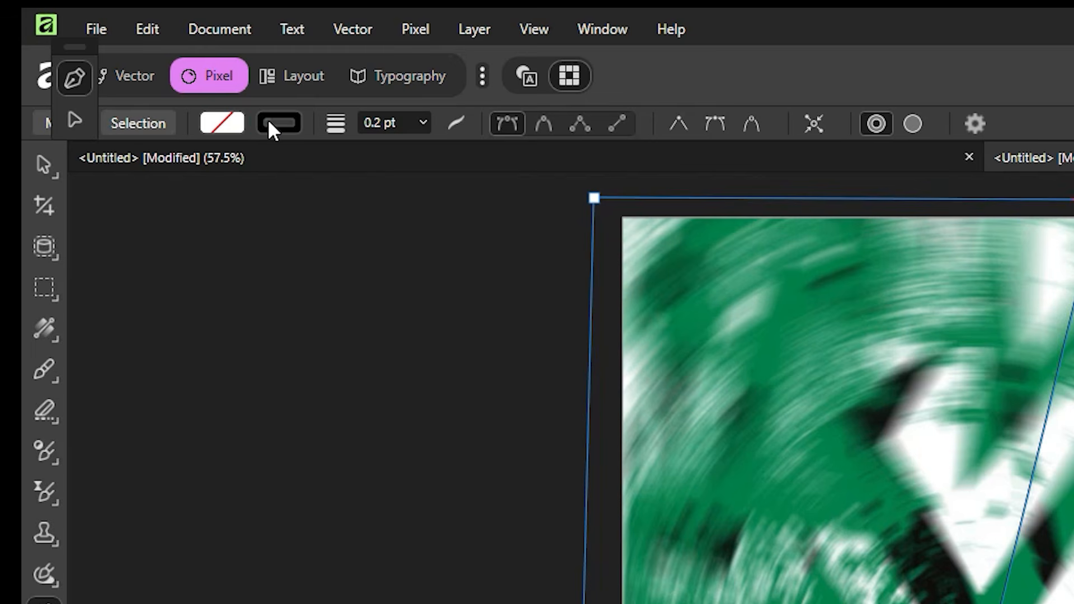
# - Remove the slanted shape's stroke and fill it with black
pyautogui.click(268, 119)
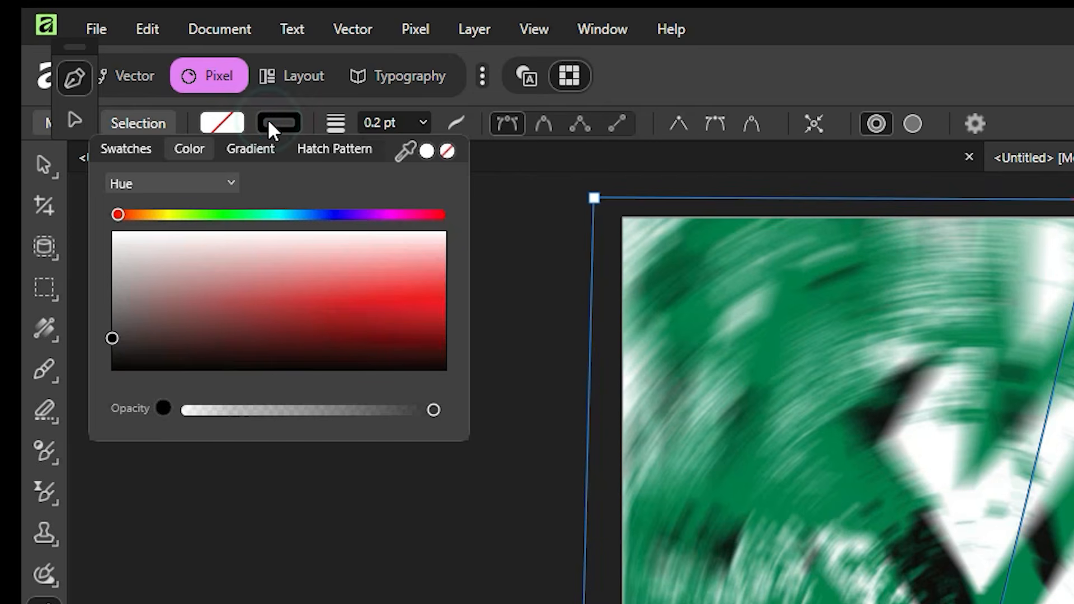
pyautogui.click(447, 150)
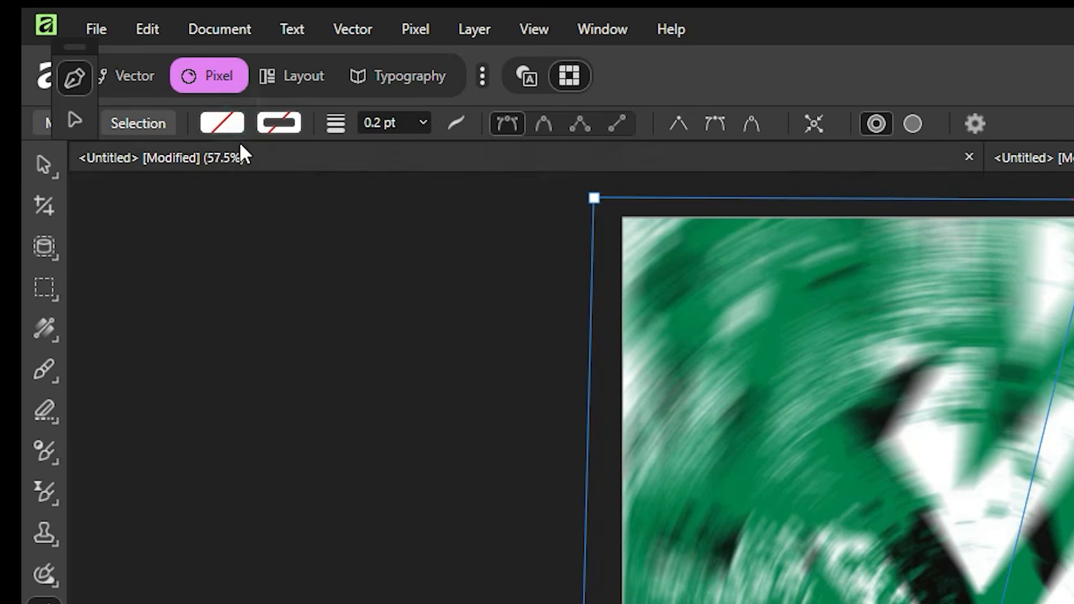
pyautogui.click(222, 123)
pyautogui.click(115, 371)
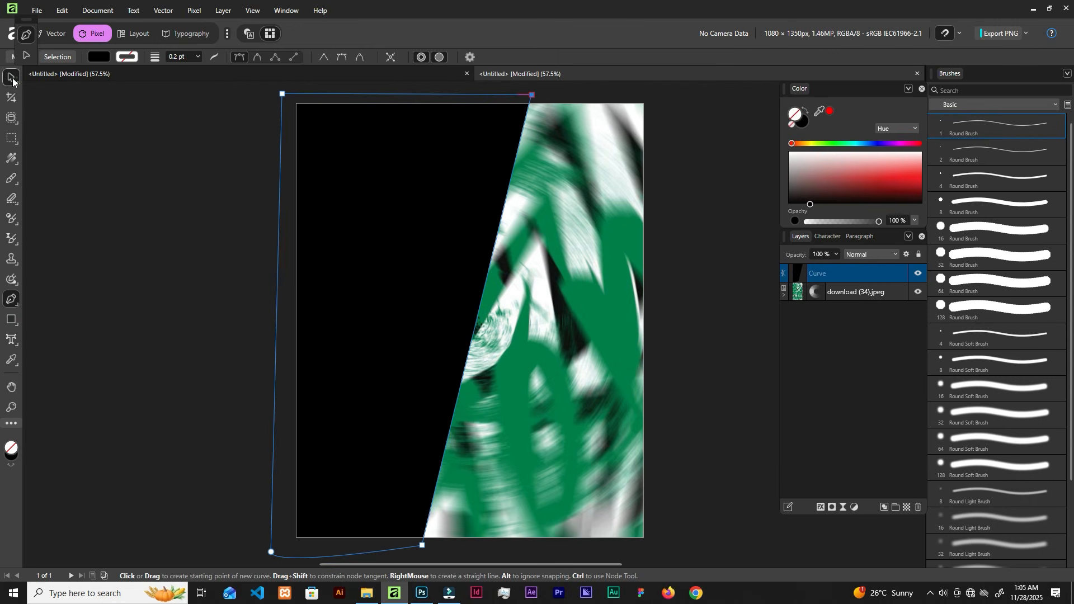
pyautogui.click(12, 79)
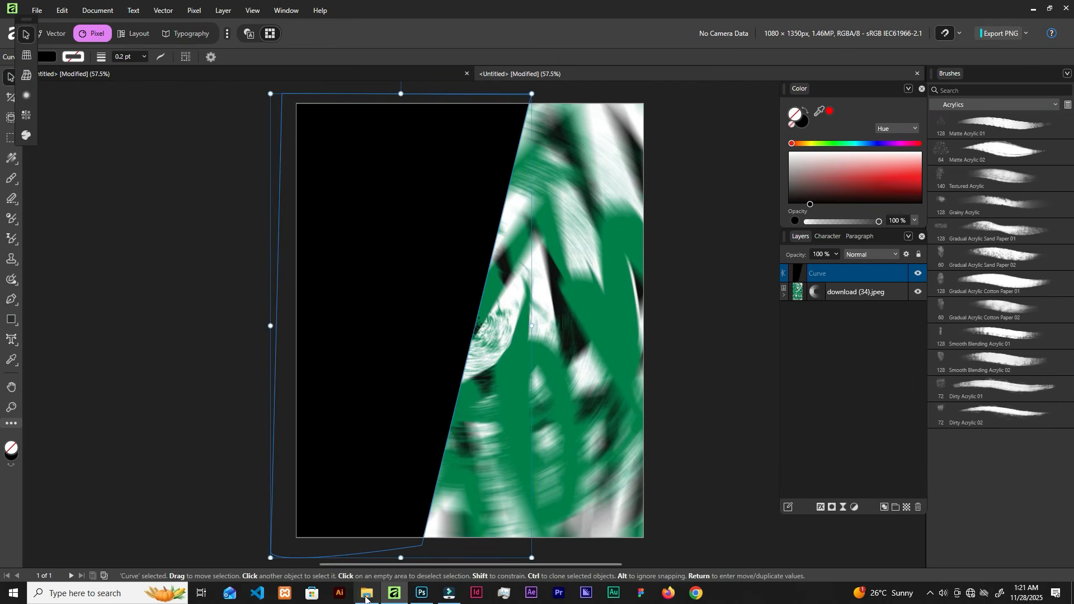
# - Place Victor Osimhen.png from the project folder over the slanted edge in the page's upper right and scale it to about 97%
pyautogui.click(367, 596)
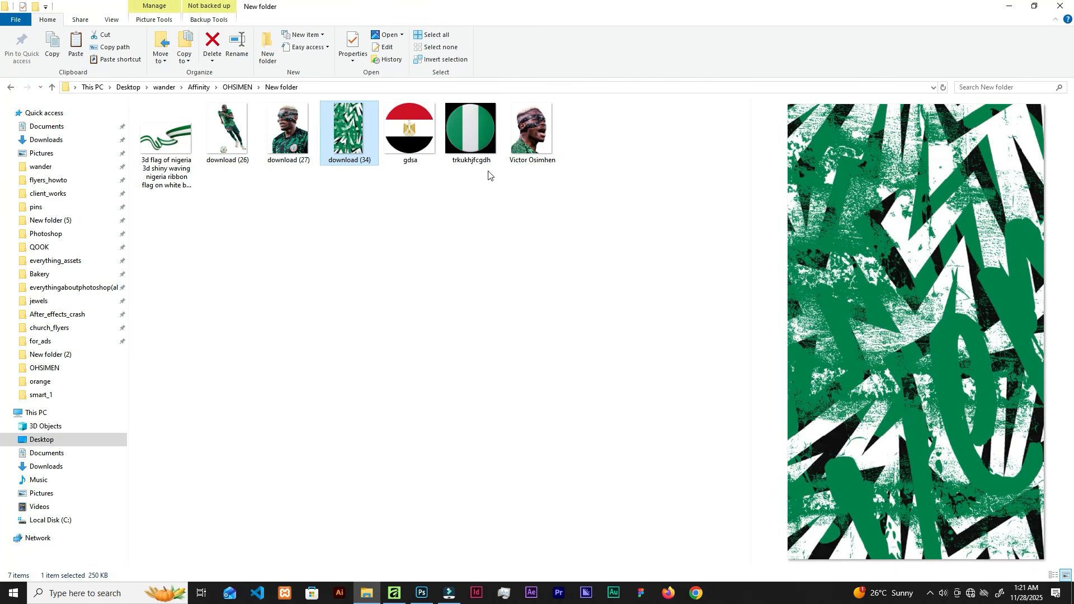
pyautogui.click(531, 129)
pyautogui.moveTo(520, 120); pyautogui.dragTo(572, 205)
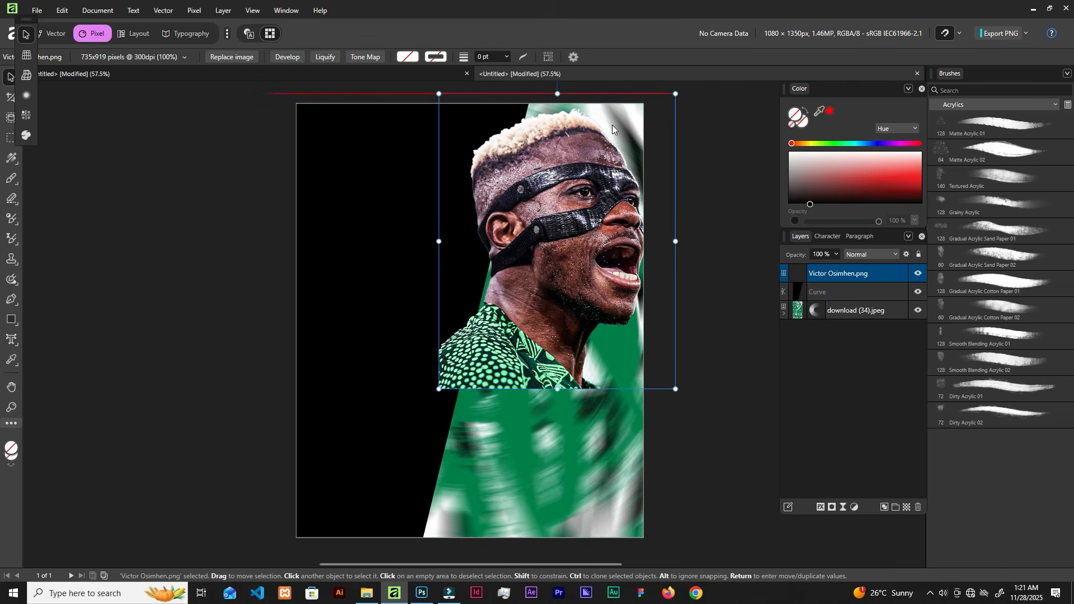
pyautogui.moveTo(675, 385); pyautogui.dragTo(670, 377)
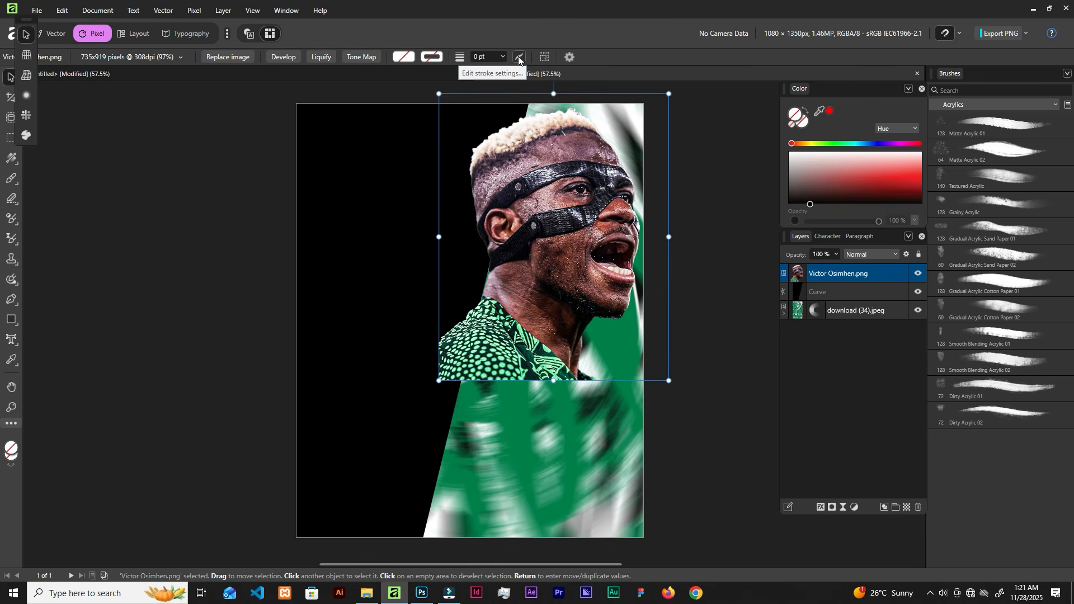
# - Add a mask to the Victor Osimhen layer and activate the Paint Brush tool
pyautogui.click(833, 507)
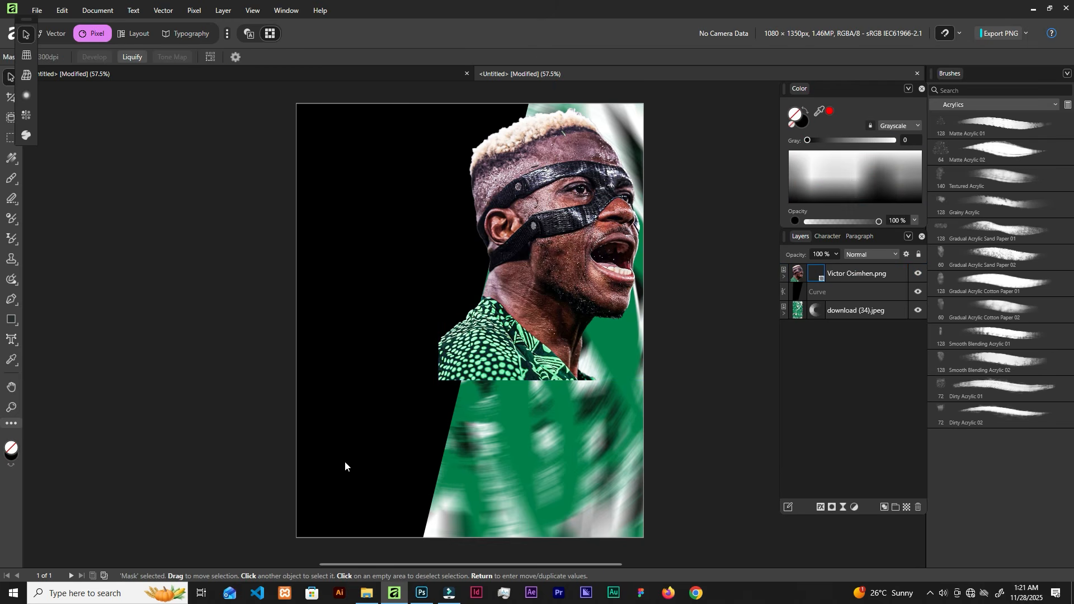
pyautogui.press('b')
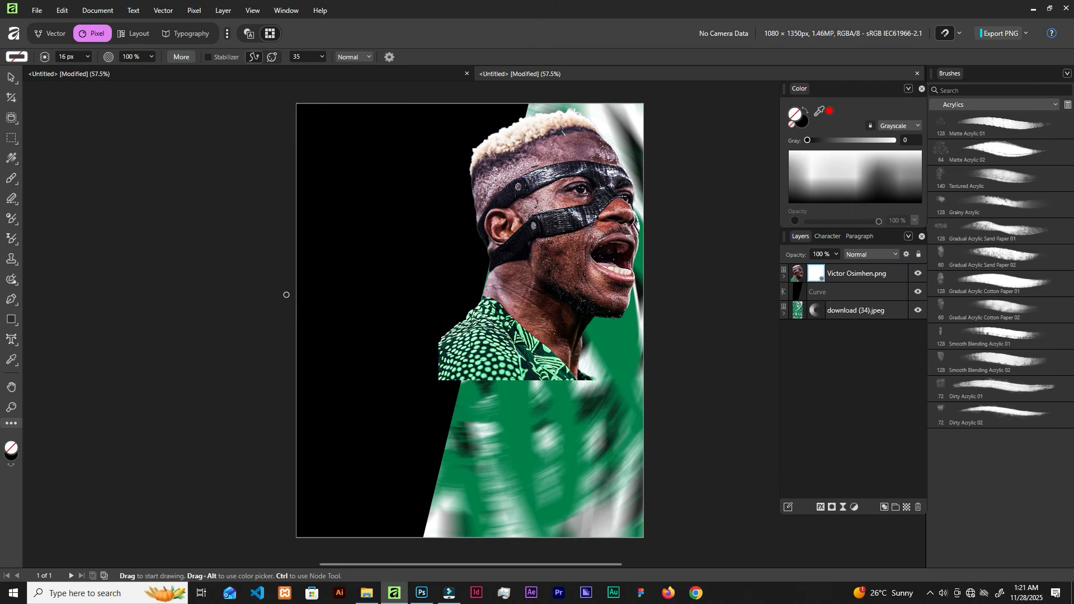
pyautogui.press('b')
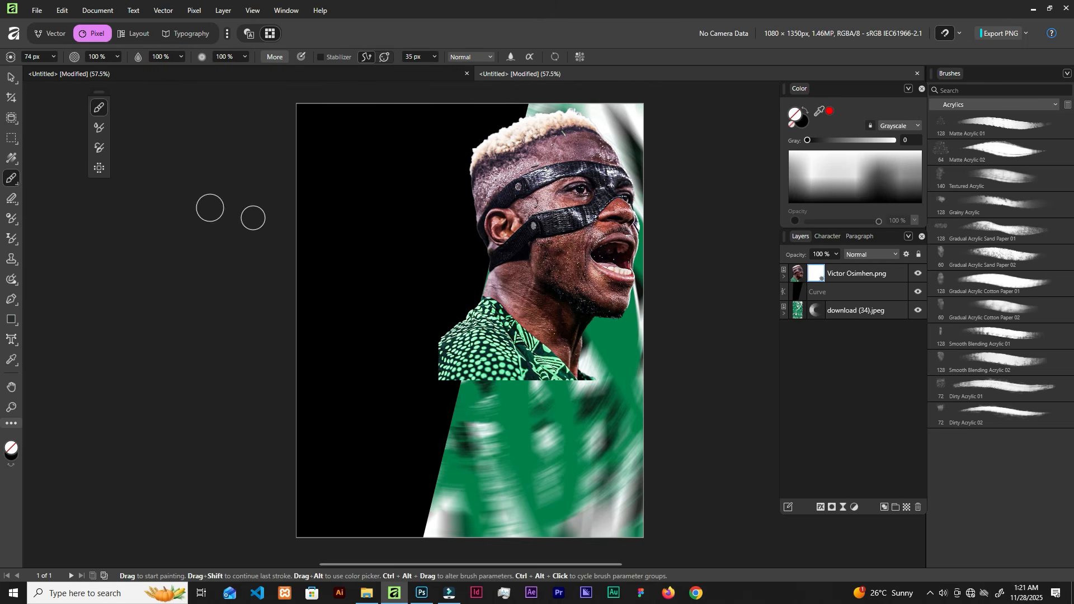
# - Enlarge the acrylic brush to 226 px and try it over the footballer's neck and shoulder
pyautogui.press(']')
pyautogui.press(']')
pyautogui.press(']')
pyautogui.press(']')
pyautogui.press(']')
pyautogui.press(']')
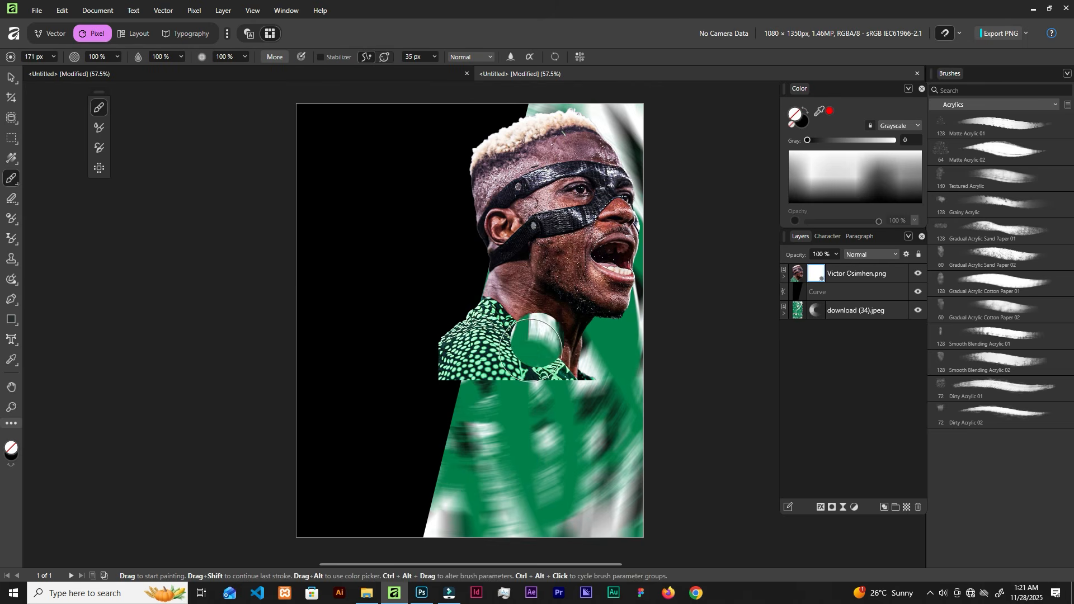
pyautogui.press(']')
pyautogui.press(']')
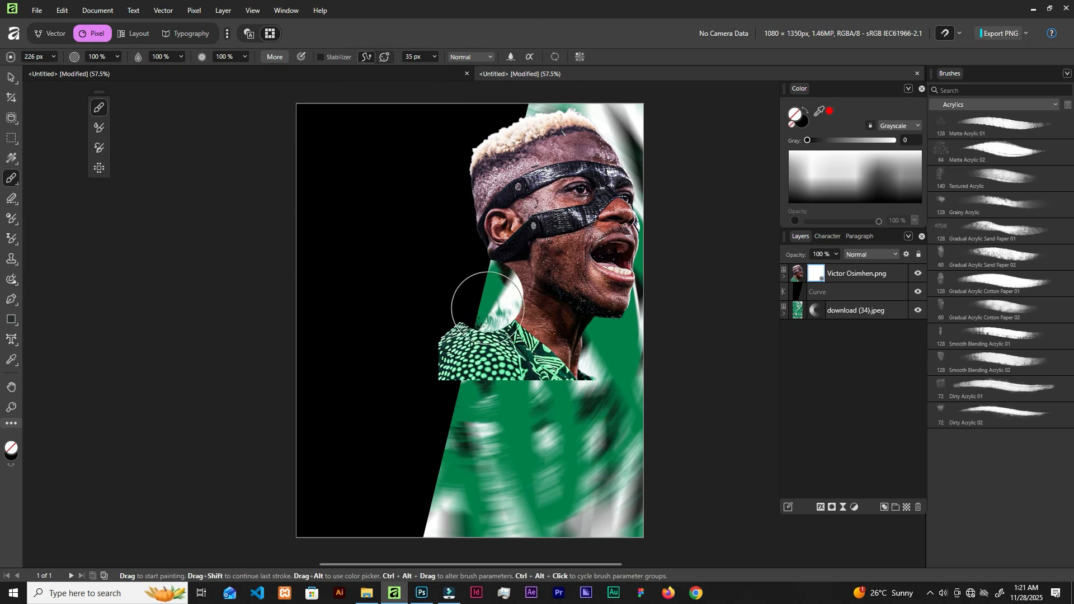
pyautogui.moveTo(488, 308)
pyautogui.mouseDown()
pyautogui.moveTo(480, 336)
pyautogui.moveTo(529, 305)
pyautogui.moveTo(537, 280)
pyautogui.mouseUp()
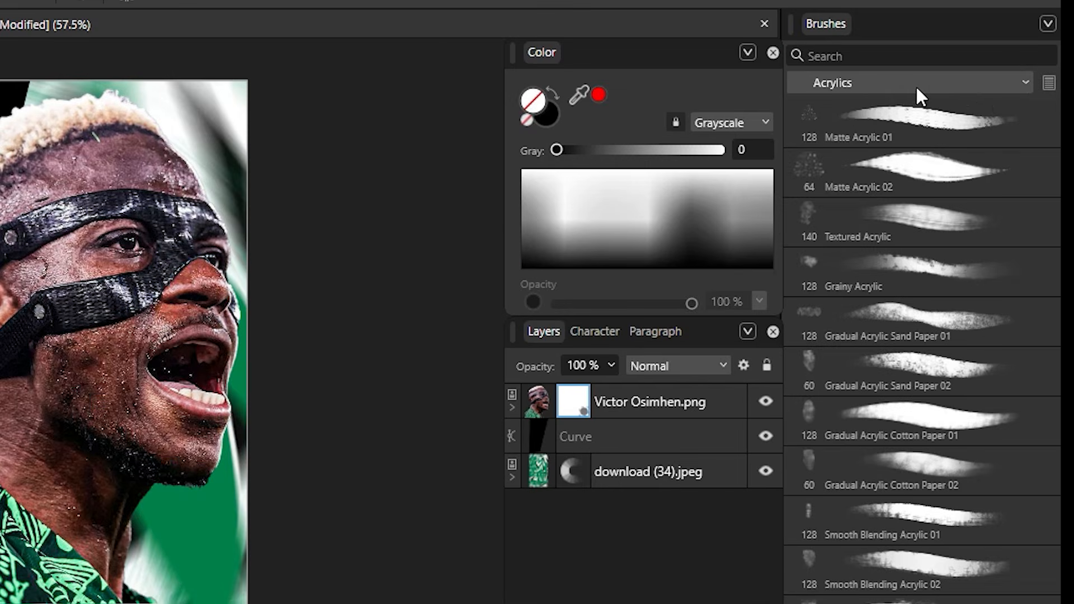
# - Paint black on the mask with the Basic 512 px Round Light Brush to fade out the footballer's shoulder and lower edge
pyautogui.click(893, 86)
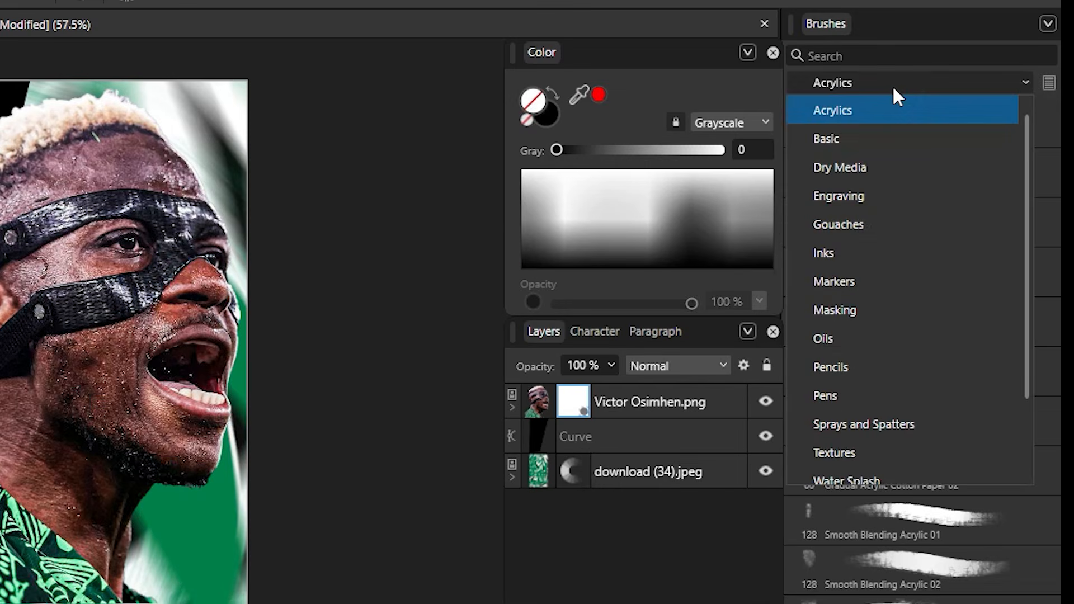
pyautogui.click(887, 138)
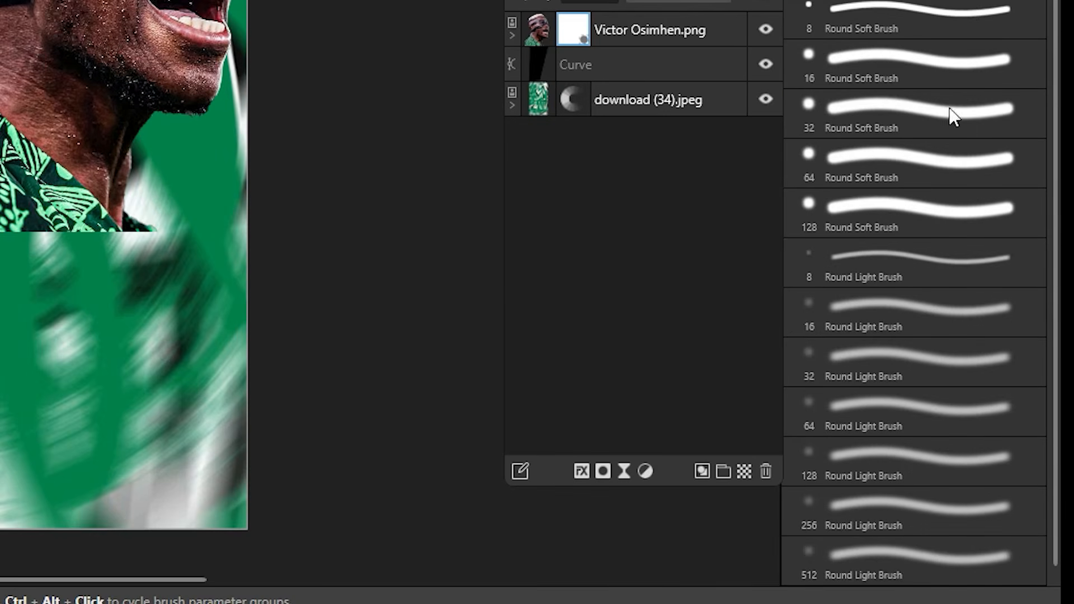
pyautogui.click(903, 559)
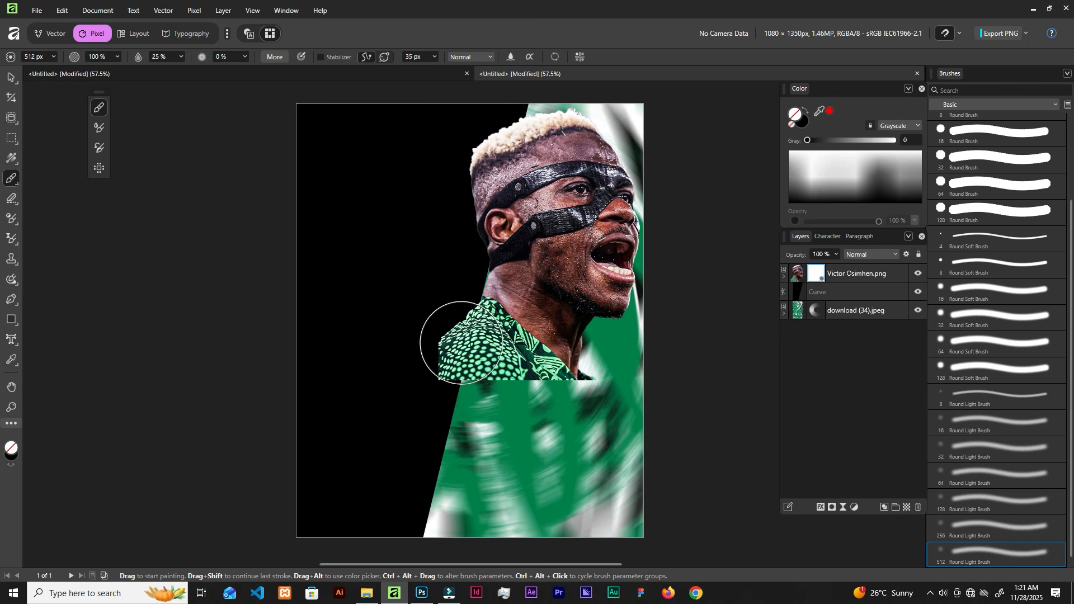
pyautogui.press('x')
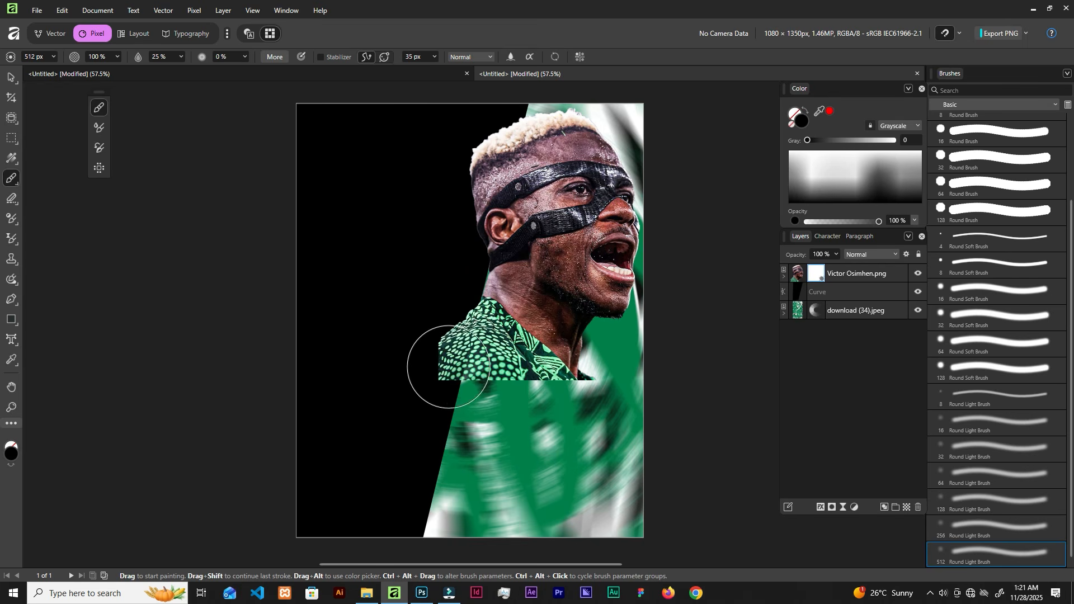
pyautogui.moveTo(448, 367)
pyautogui.mouseDown()
pyautogui.moveTo(439, 341)
pyautogui.moveTo(473, 384)
pyautogui.moveTo(414, 370)
pyautogui.moveTo(438, 381)
pyautogui.moveTo(407, 301)
pyautogui.moveTo(516, 394)
pyautogui.moveTo(520, 383)
pyautogui.moveTo(588, 400)
pyautogui.moveTo(450, 334)
pyautogui.moveTo(466, 350)
pyautogui.moveTo(431, 291)
pyautogui.moveTo(501, 405)
pyautogui.mouseUp()
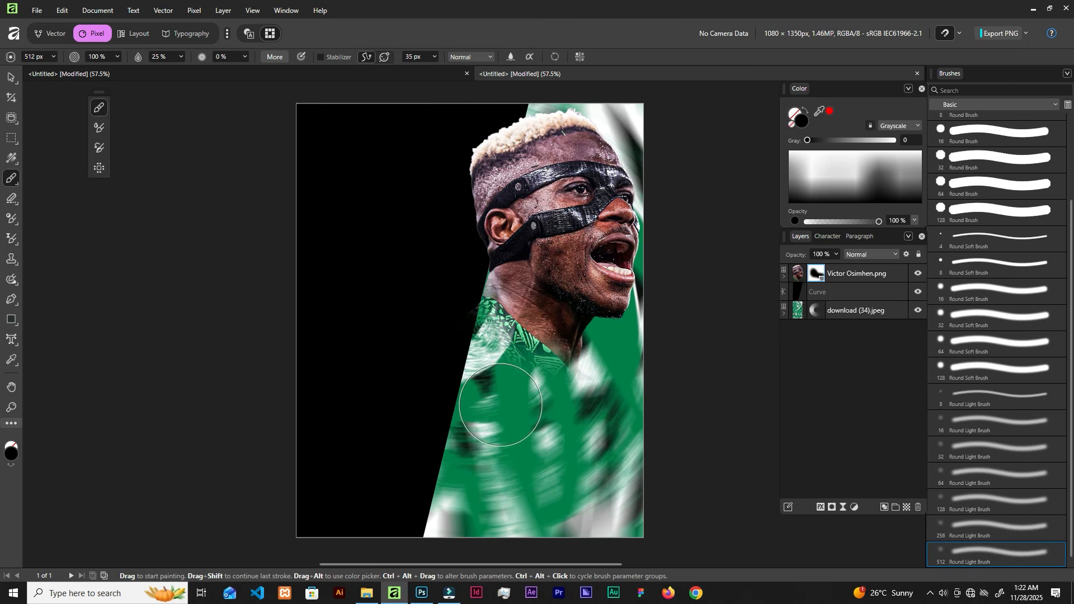
pyautogui.press('v')
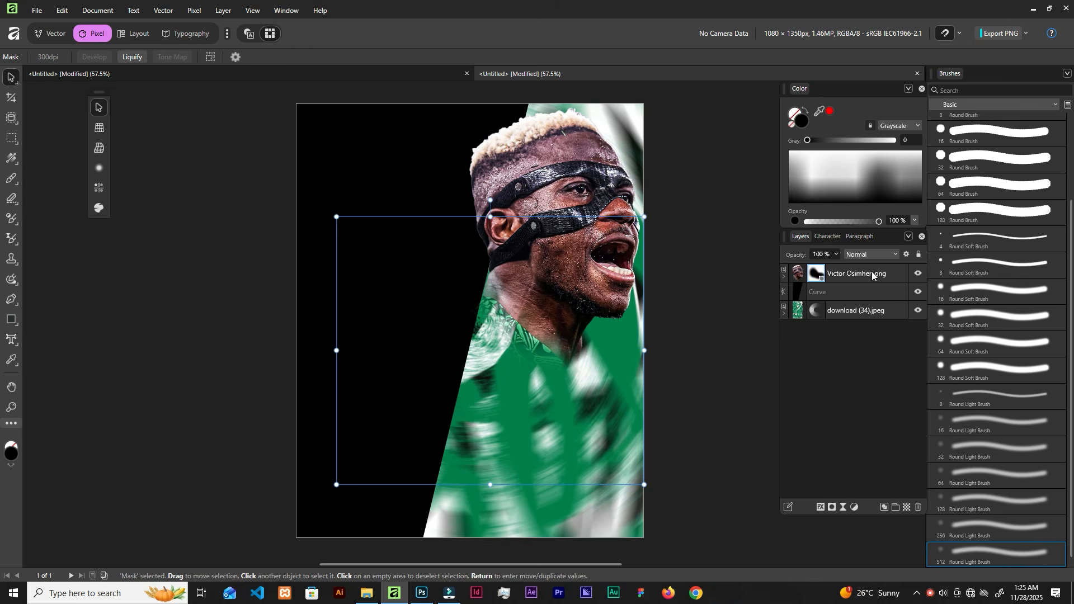
# - Add a Black and White adjustment above the Victor Osimhen layer and set Red to 119%
pyautogui.click(873, 274)
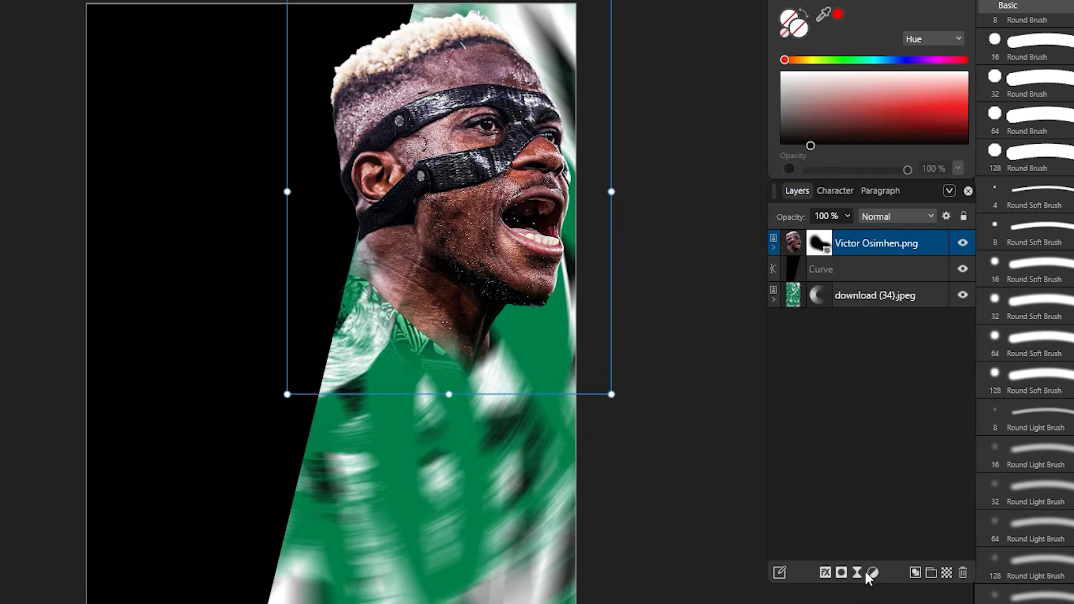
pyautogui.click(872, 573)
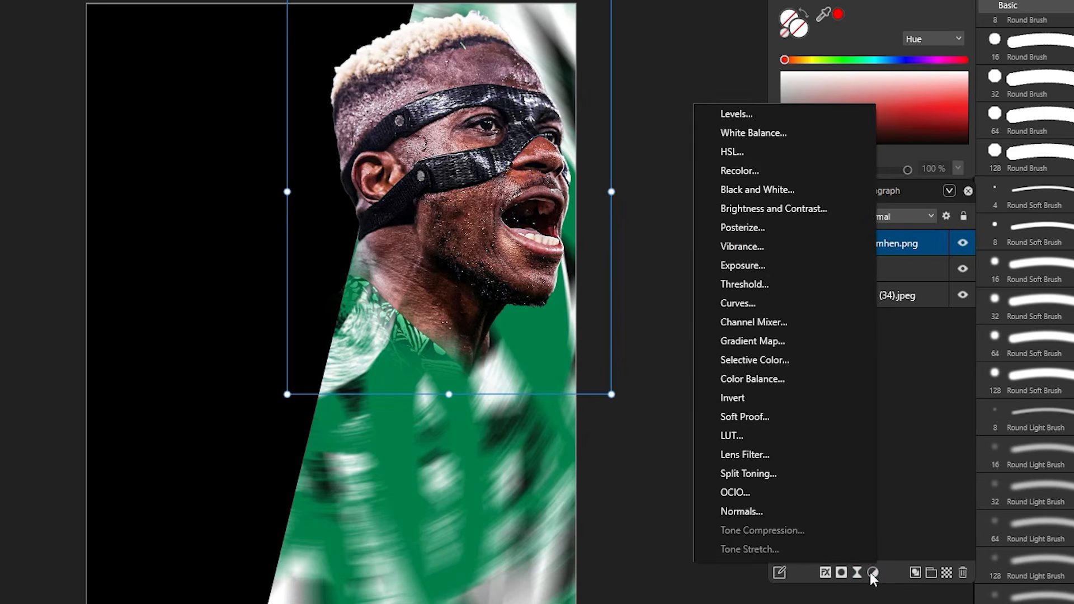
pyautogui.click(772, 193)
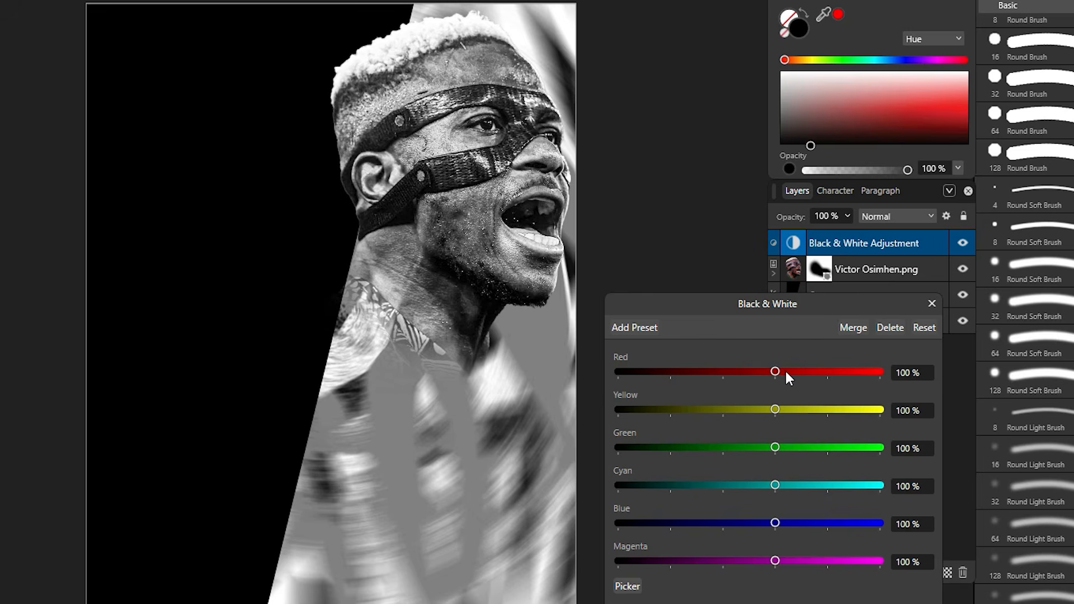
pyautogui.click(786, 372)
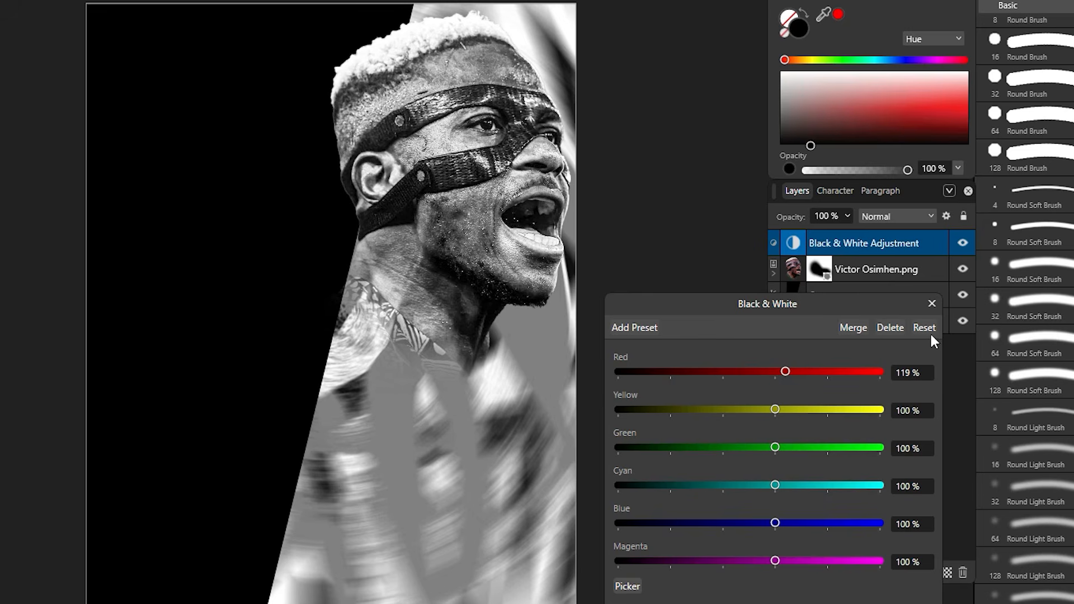
# - Nest the Black & White adjustment inside the Victor Osimhen layer so that only the portrait is desaturated
pyautogui.click(932, 303)
pyautogui.moveTo(878, 242); pyautogui.dragTo(881, 267)
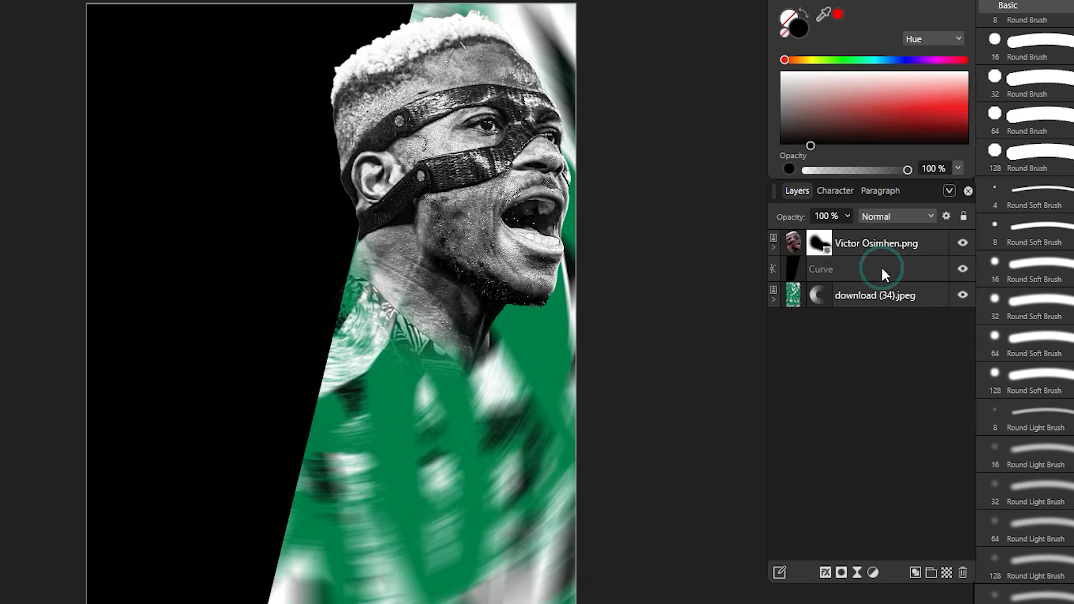
pyautogui.click(923, 242)
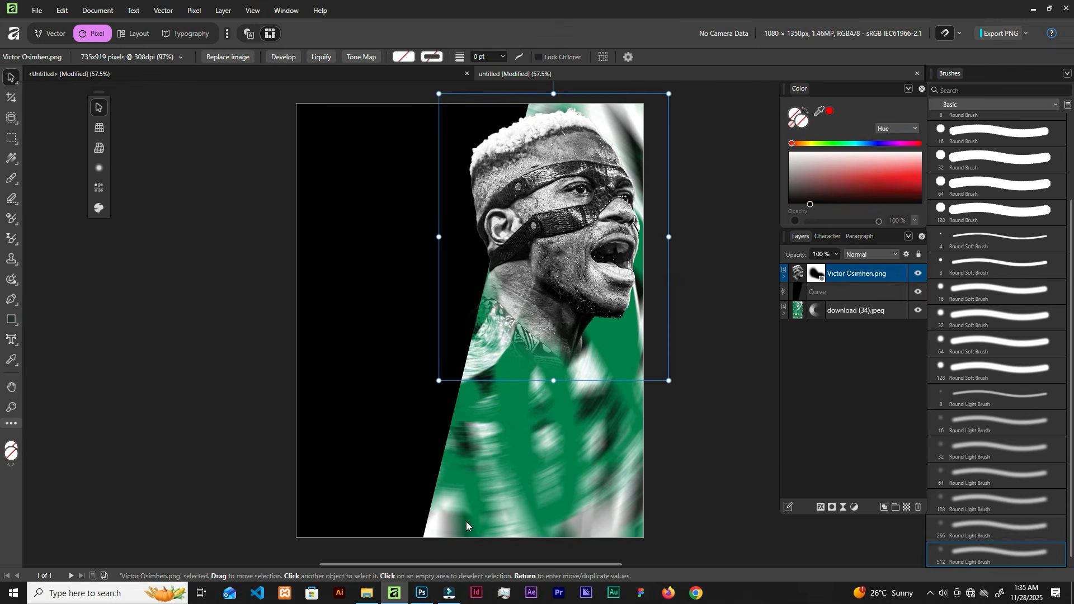
# - Place download (27) from the New folder on the poster, move it up in front of the large portrait and enlarge it to 108%
pyautogui.click(365, 595)
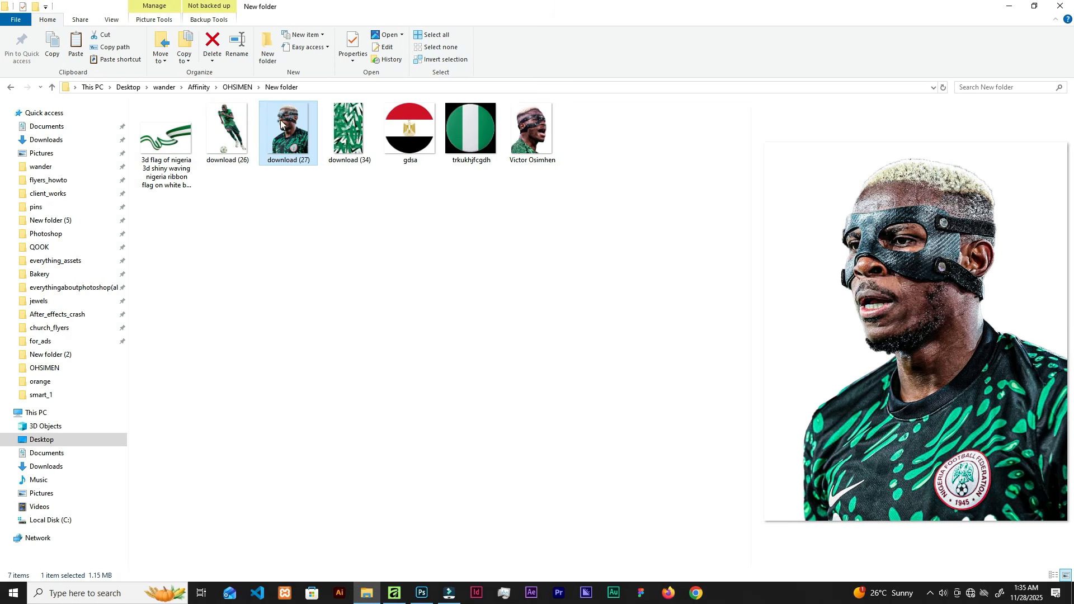
pyautogui.moveTo(288, 131); pyautogui.dragTo(589, 431)
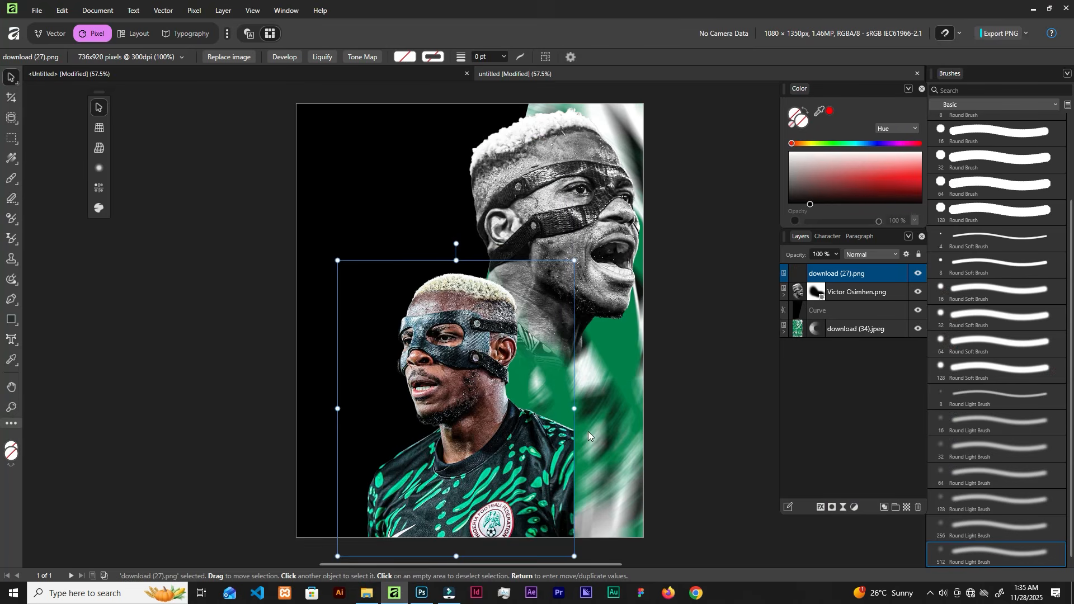
pyautogui.moveTo(473, 389); pyautogui.dragTo(472, 308)
pyautogui.moveTo(335, 476); pyautogui.dragTo(311, 493)
pyautogui.moveTo(419, 307); pyautogui.dragTo(426, 307)
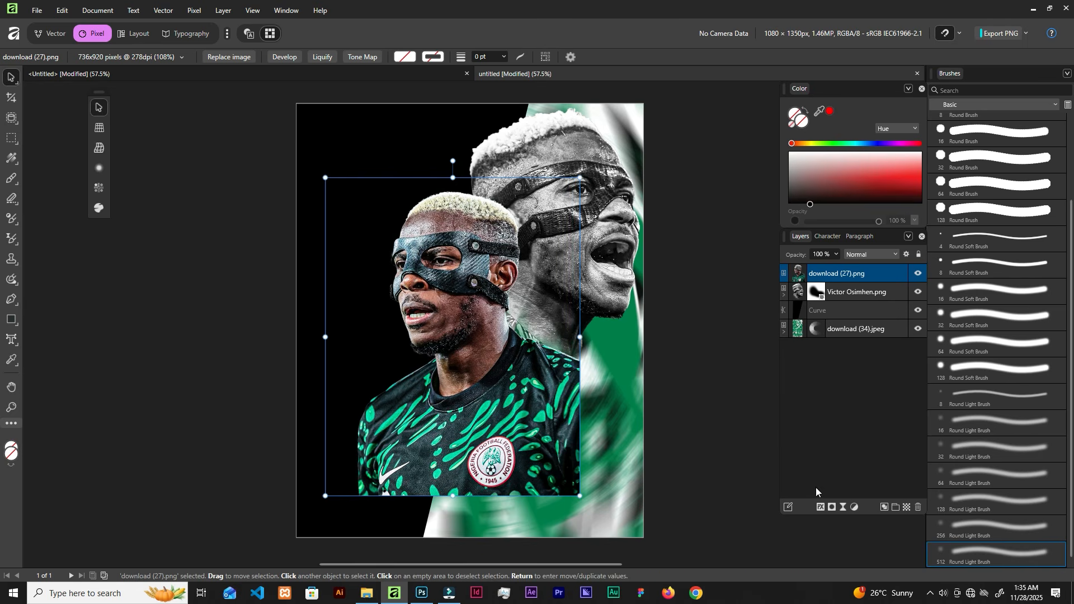
# - Add a mask to download (27).png and paint black with the round light brush, reduced to 397 px, to fade out the shoulders and lower edge
pyautogui.click(832, 507)
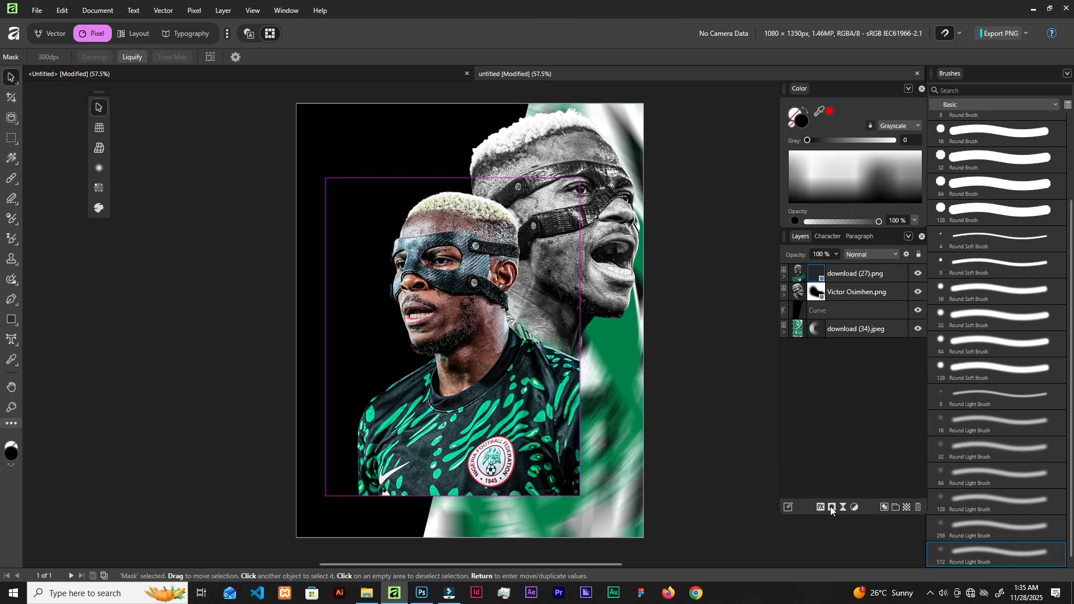
pyautogui.press('b')
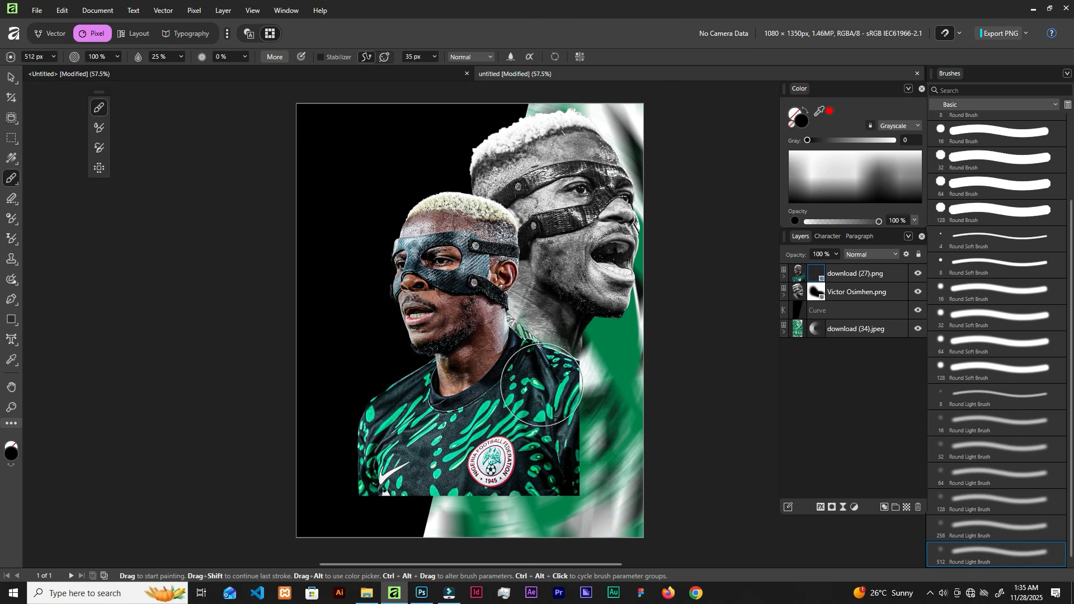
pyautogui.moveTo(590, 451)
pyautogui.mouseDown()
pyautogui.moveTo(568, 405)
pyautogui.moveTo(562, 497)
pyautogui.moveTo(546, 467)
pyautogui.moveTo(464, 495)
pyautogui.moveTo(351, 457)
pyautogui.moveTo(351, 397)
pyautogui.moveTo(383, 392)
pyautogui.moveTo(378, 406)
pyautogui.moveTo(385, 400)
pyautogui.moveTo(479, 478)
pyautogui.moveTo(295, 457)
pyautogui.moveTo(357, 473)
pyautogui.moveTo(377, 421)
pyautogui.moveTo(493, 502)
pyautogui.moveTo(593, 375)
pyautogui.moveTo(574, 335)
pyautogui.moveTo(526, 463)
pyautogui.moveTo(498, 448)
pyautogui.moveTo(470, 480)
pyautogui.moveTo(588, 386)
pyautogui.moveTo(506, 465)
pyautogui.mouseUp()
pyautogui.press('[')
pyautogui.press('[')
pyautogui.press('[')
pyautogui.press('[')
pyautogui.press('[')
pyautogui.press('[')
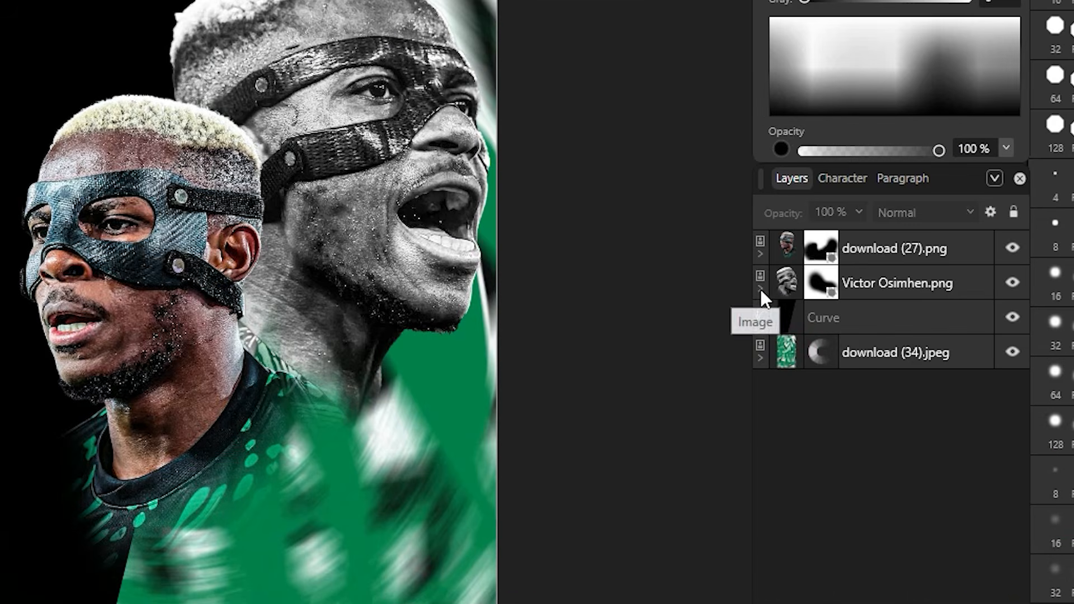
# - Set the brush flow to 17% and paint on the Victor Osimhen layer's mask to soften the area behind the front player's head
pyautogui.click(747, 289)
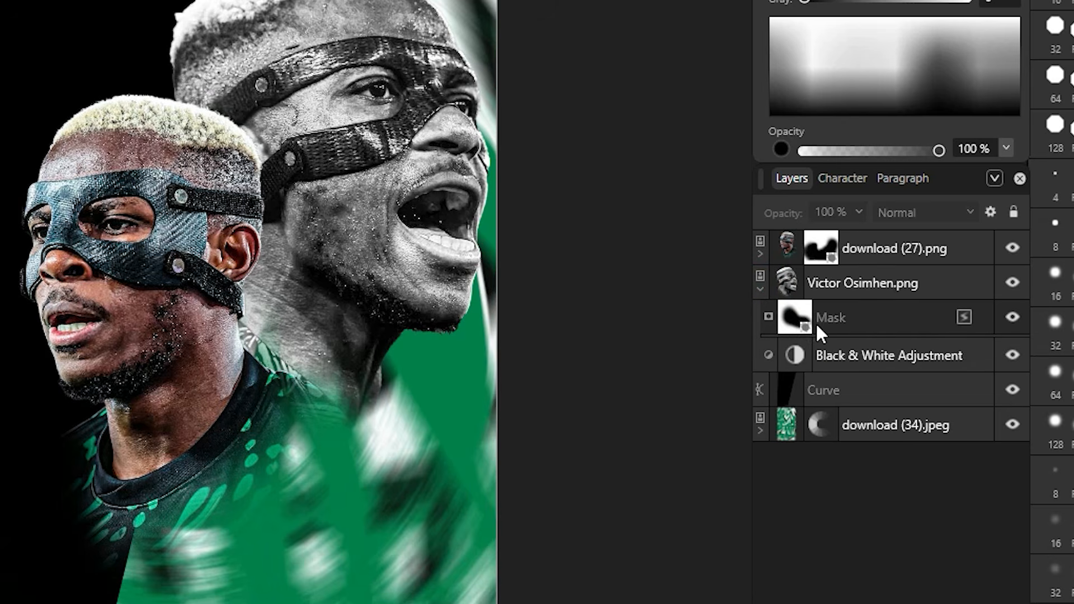
pyautogui.click(797, 317)
pyautogui.press('b')
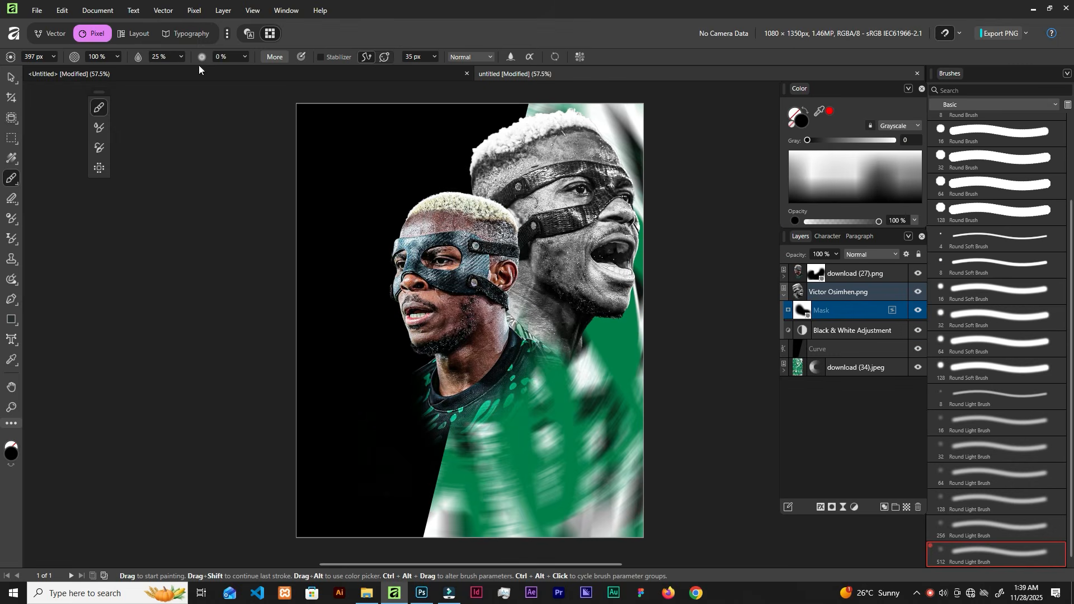
pyautogui.click(182, 57)
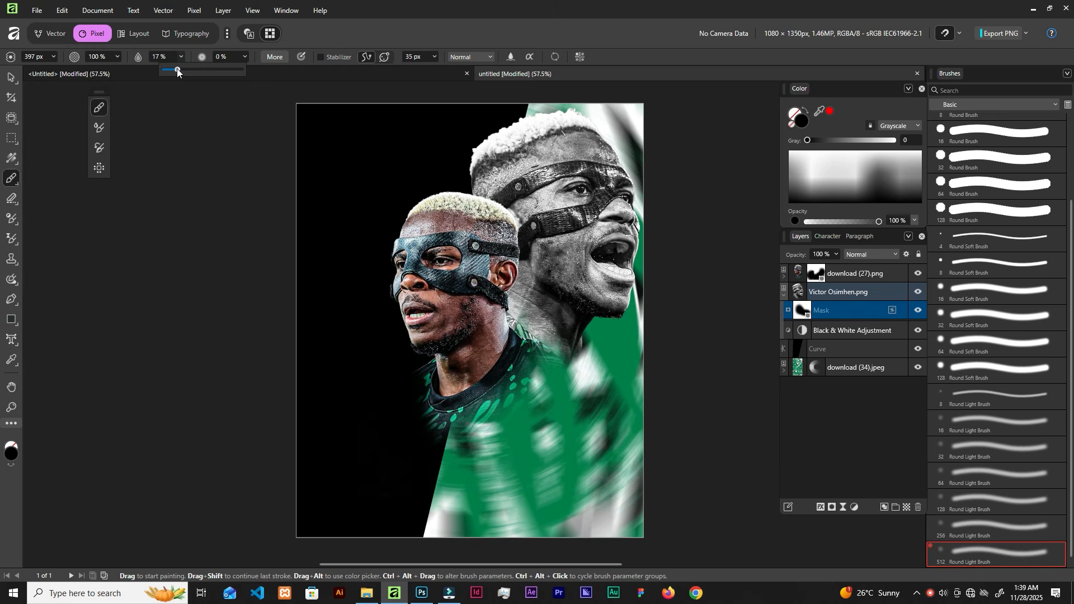
pyautogui.click(489, 213)
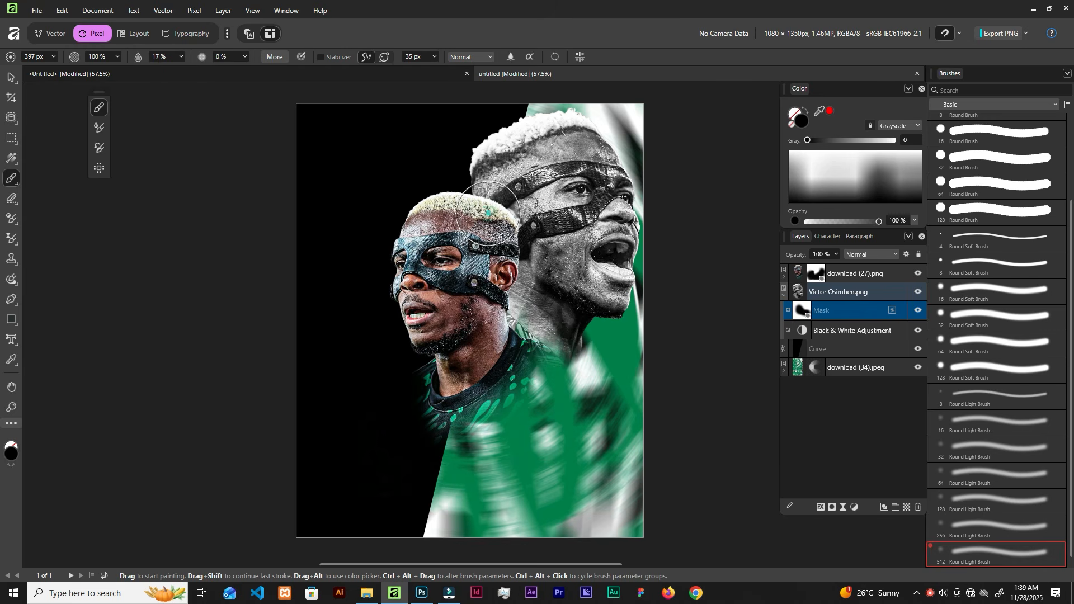
pyautogui.click(469, 218)
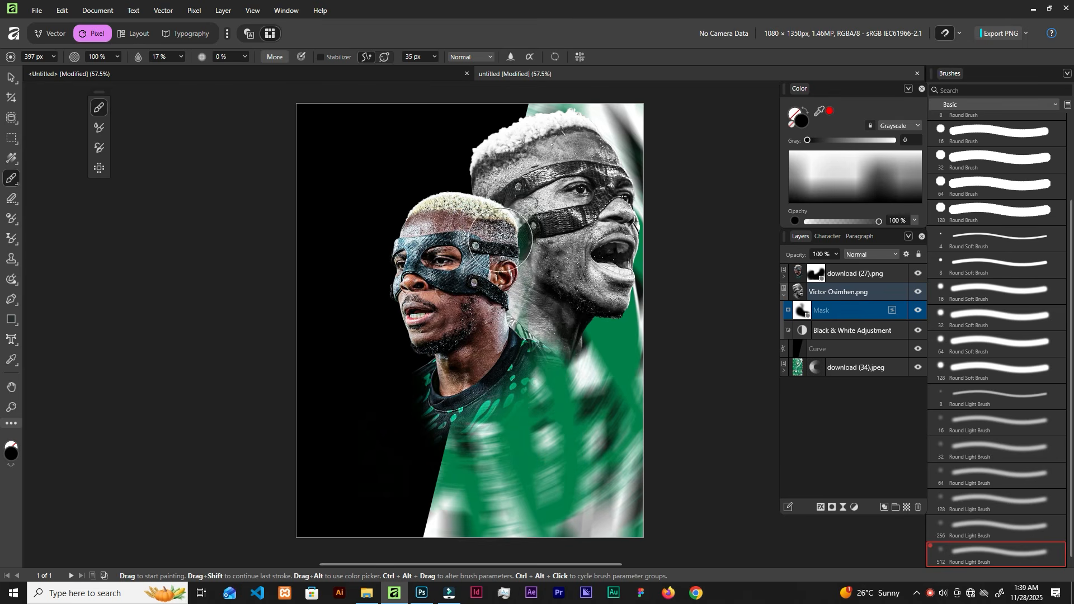
# - Draw a closed Pen shape covering the poster's bottom, with a concave upper edge that rises toward the right border
pyautogui.press('v')
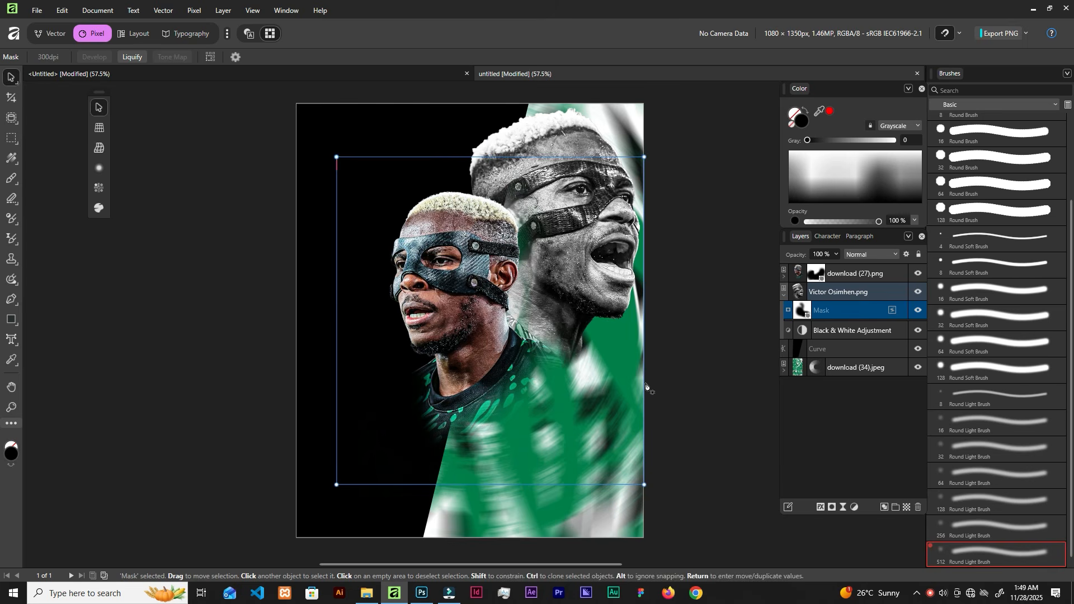
pyautogui.press('p')
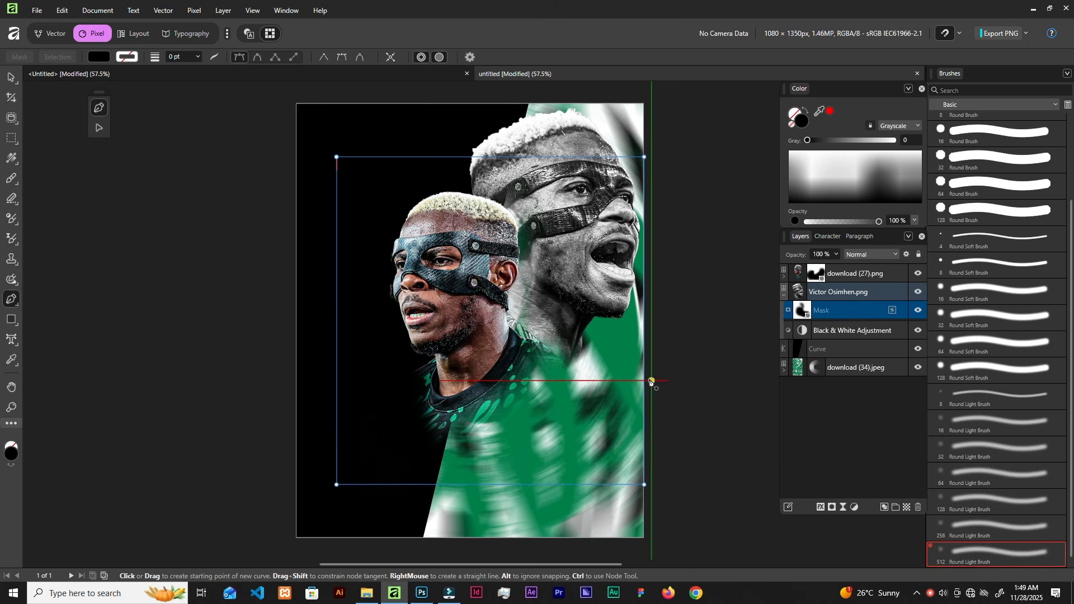
pyautogui.click(652, 381)
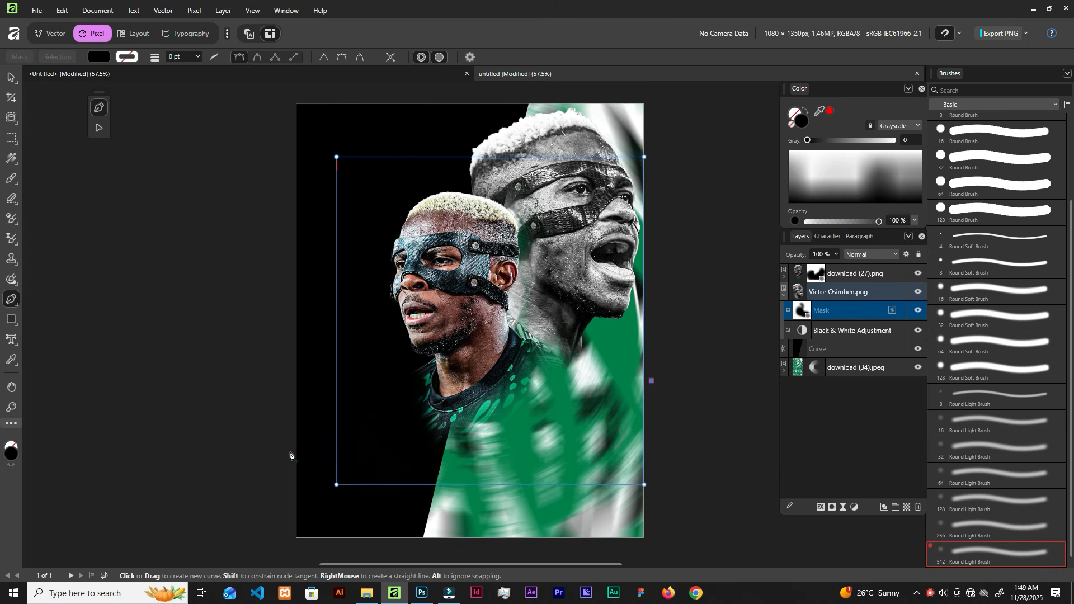
pyautogui.moveTo(292, 450)
pyautogui.mouseDown()
pyautogui.moveTo(268, 465)
pyautogui.moveTo(184, 418)
pyautogui.moveTo(139, 457)
pyautogui.moveTo(97, 384)
pyautogui.mouseUp()
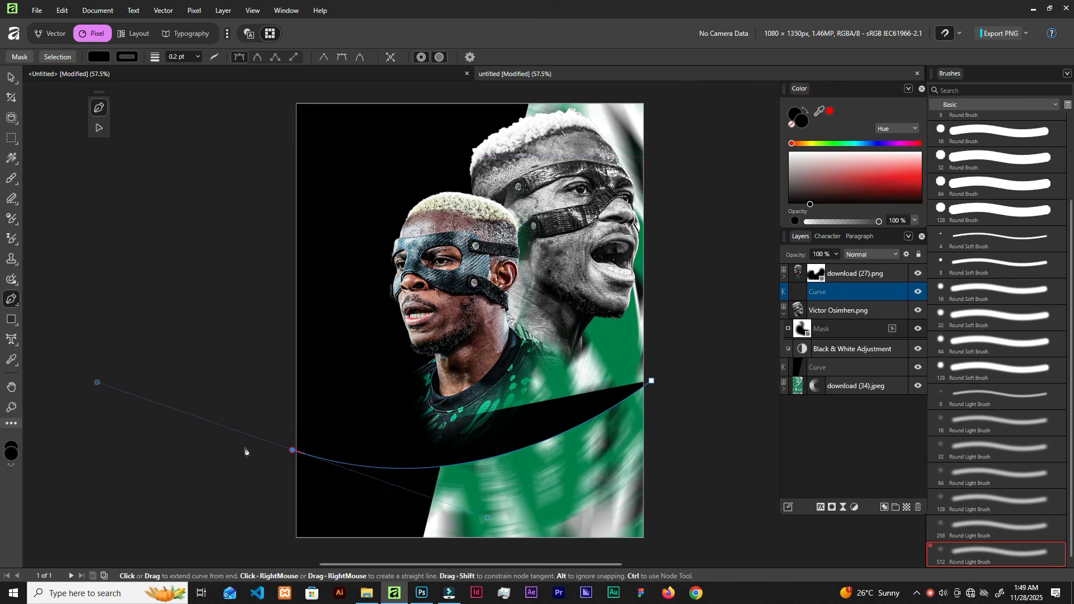
pyautogui.click(291, 453)
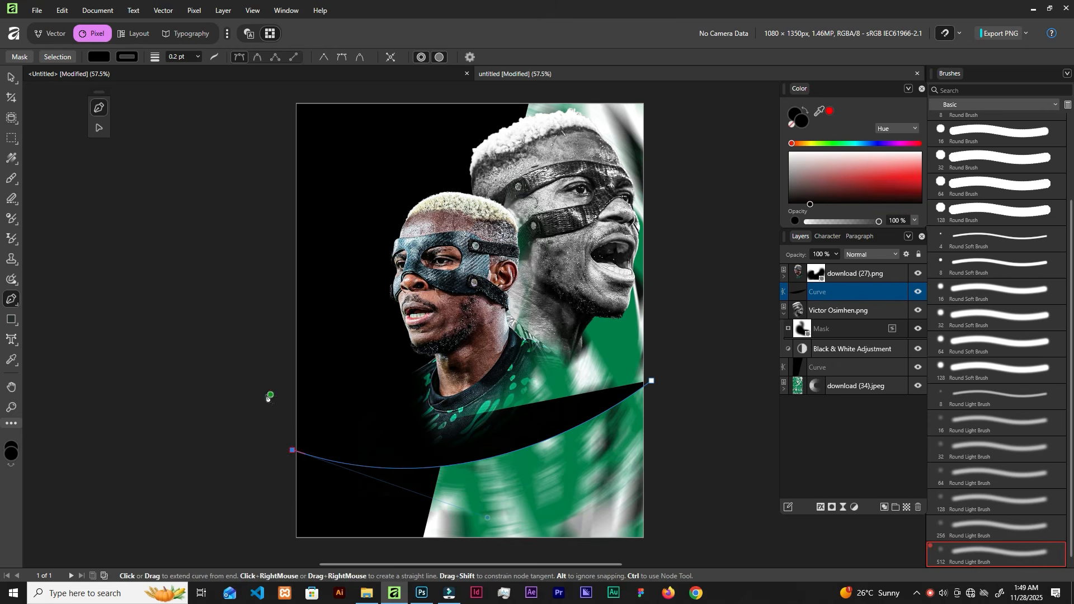
pyautogui.click(286, 549)
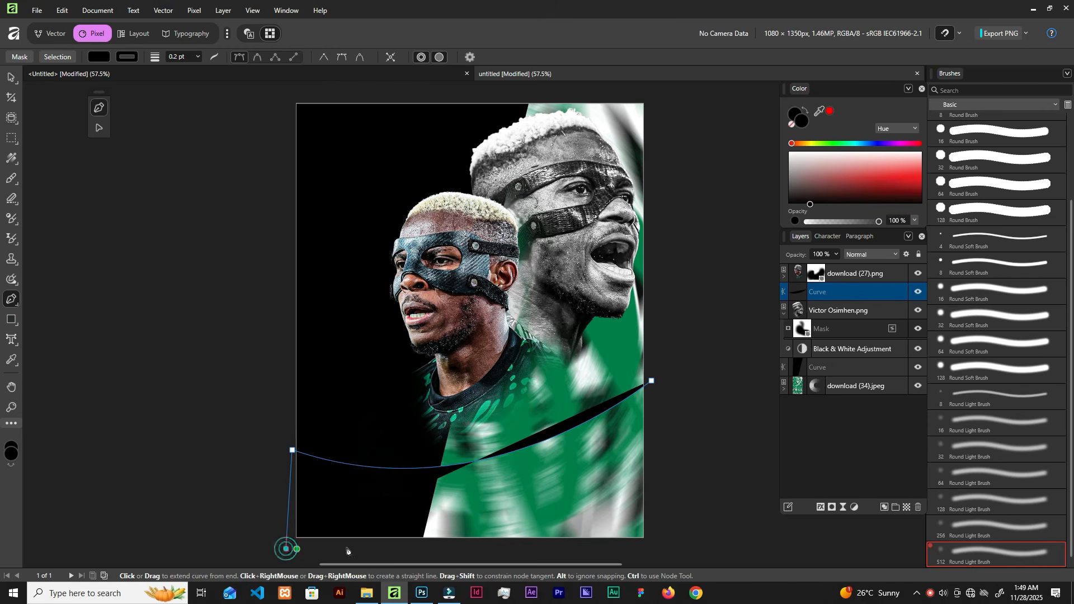
pyautogui.click(651, 547)
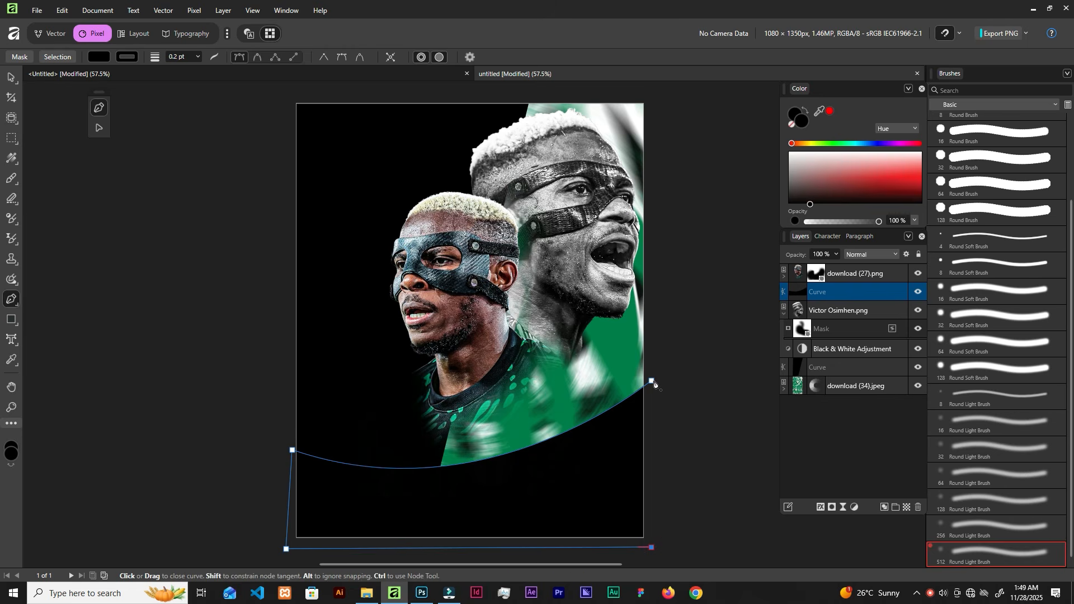
pyautogui.click(653, 382)
# - Remove the curved shape's stroke and fill it with white
pyautogui.click(119, 59)
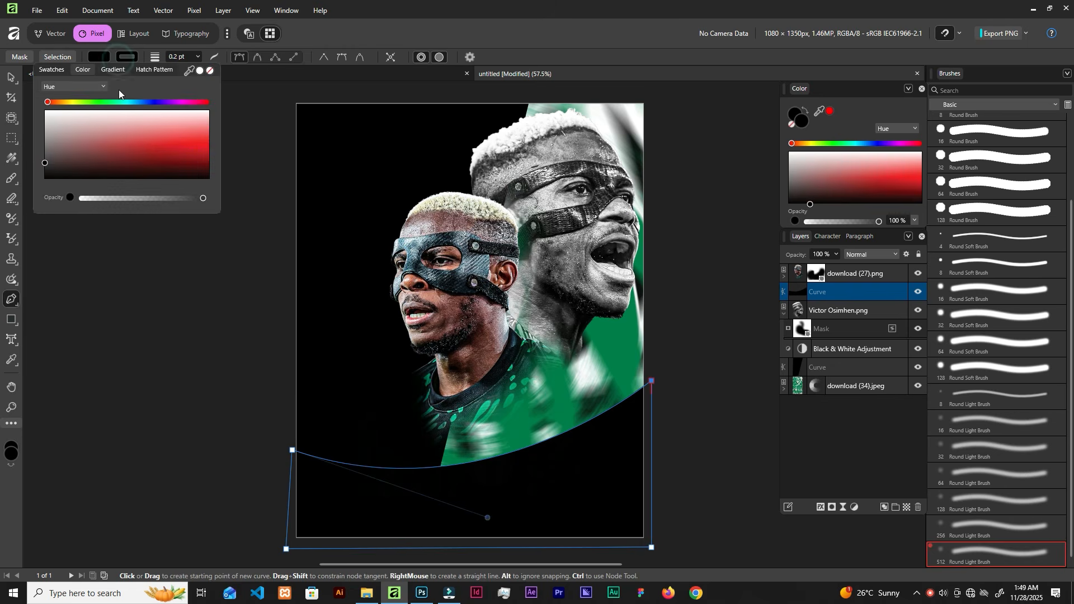
pyautogui.click(106, 57)
pyautogui.click(102, 56)
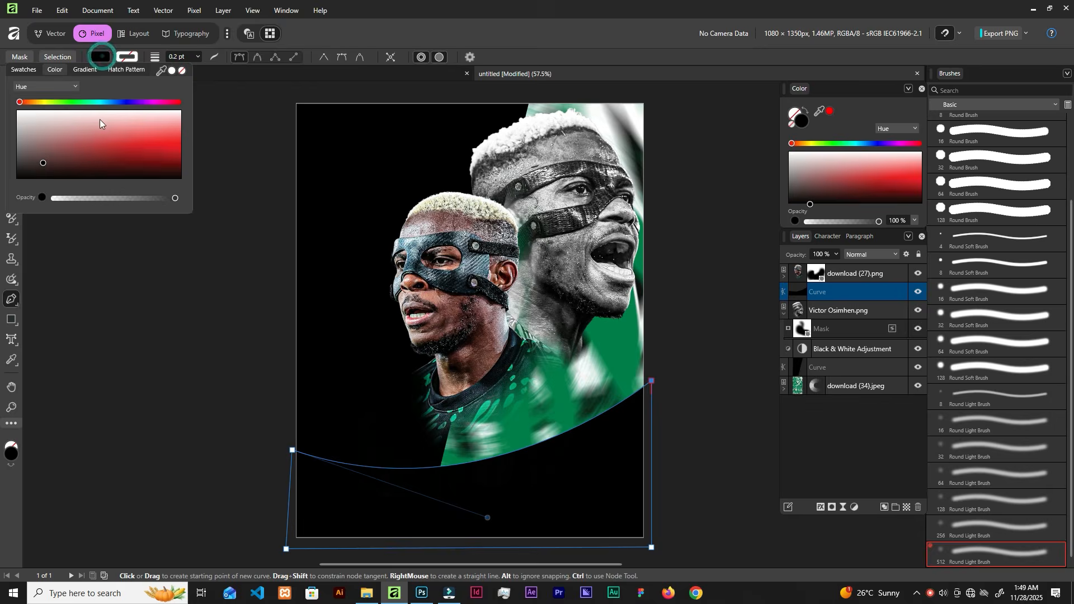
pyautogui.moveTo(100, 119); pyautogui.dragTo(8, 104)
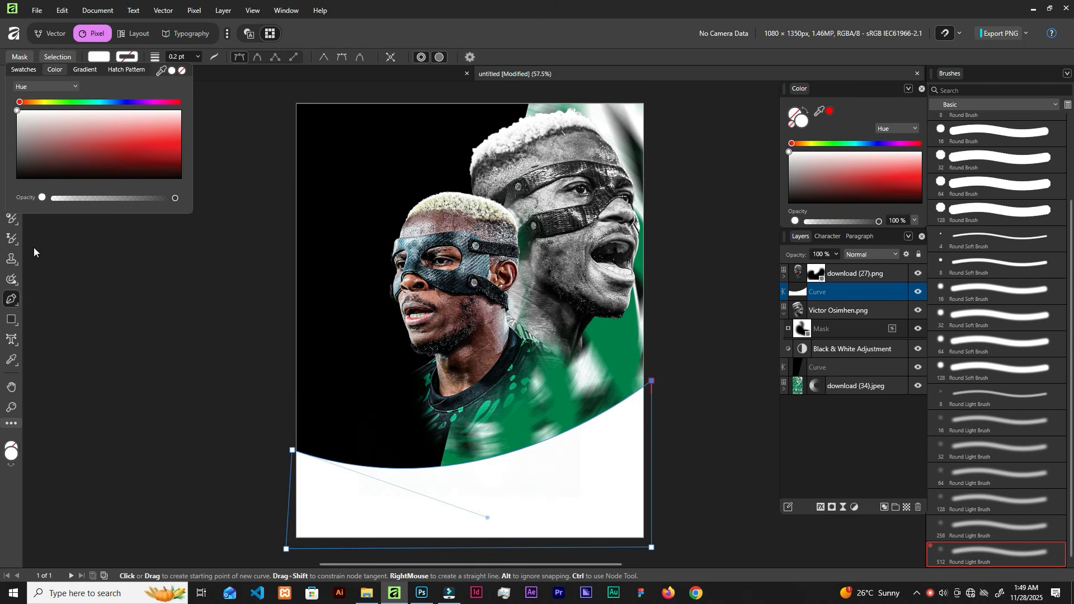
# - Move the white curve layer above download (27).png
pyautogui.click(870, 294)
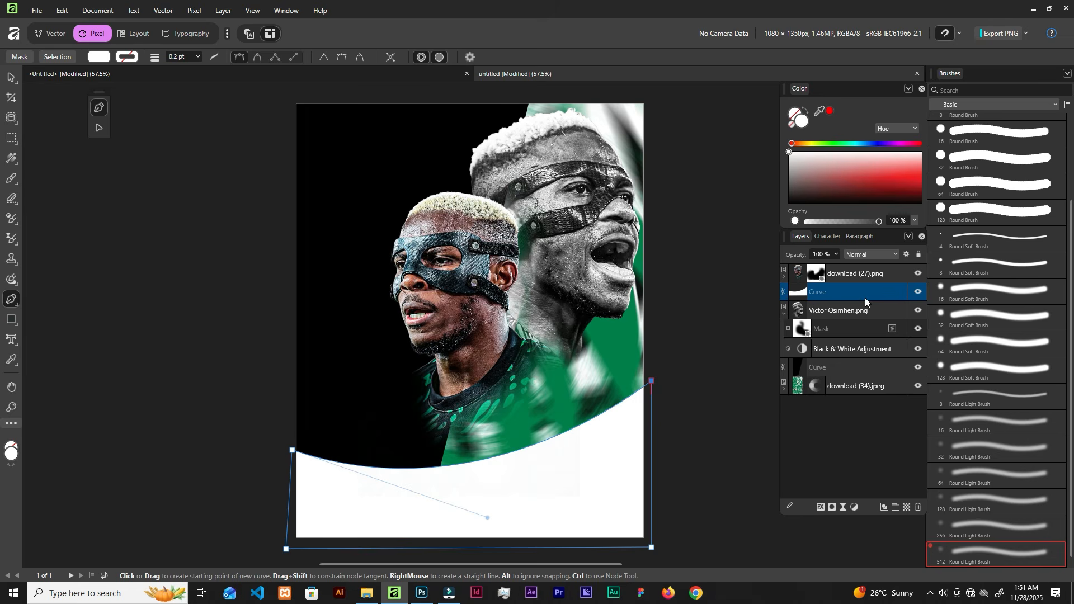
pyautogui.click(860, 289)
pyautogui.moveTo(863, 265); pyautogui.dragTo(862, 265)
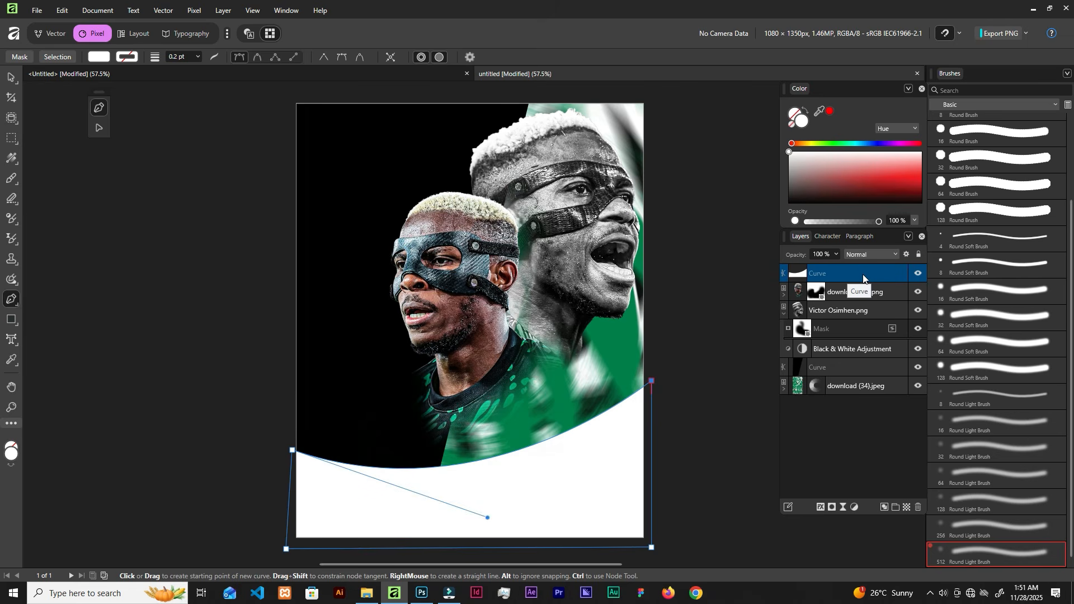
# - Duplicate the white curve and nudge the copy slightly downward
pyautogui.hotkey('ctrl', 'j')
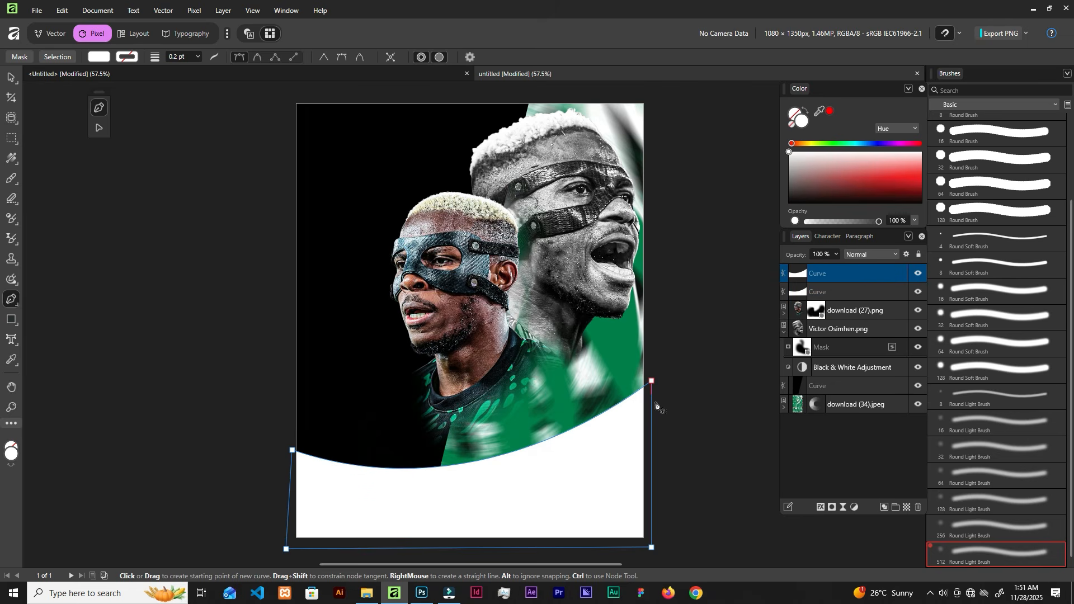
pyautogui.click(9, 75)
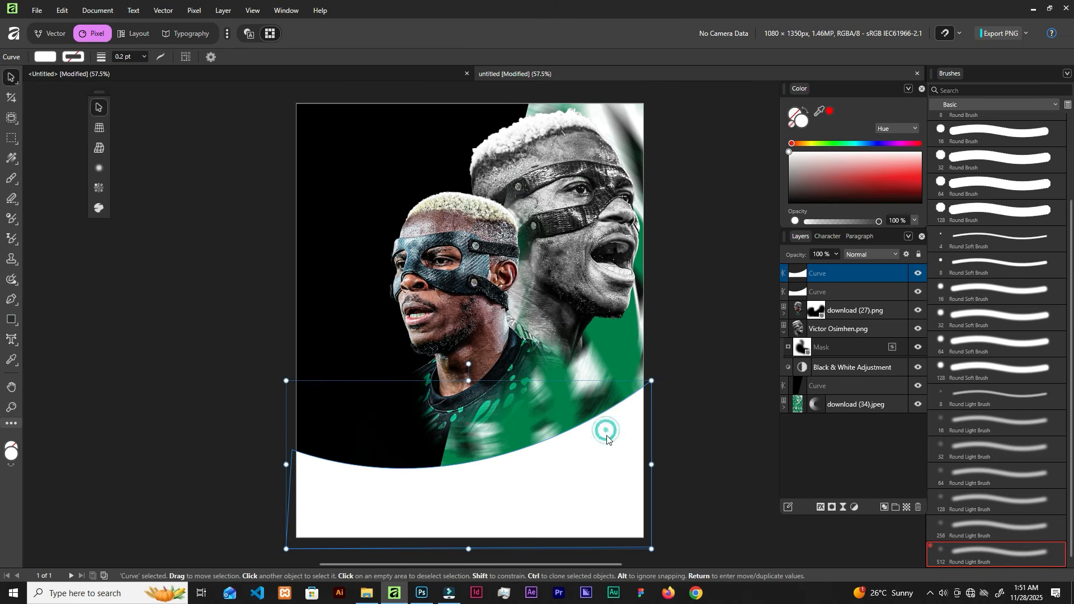
pyautogui.hotkey('shift', 'Down')
pyautogui.hotkey('shift', 'Down')
pyautogui.hotkey('shift', 'Down')
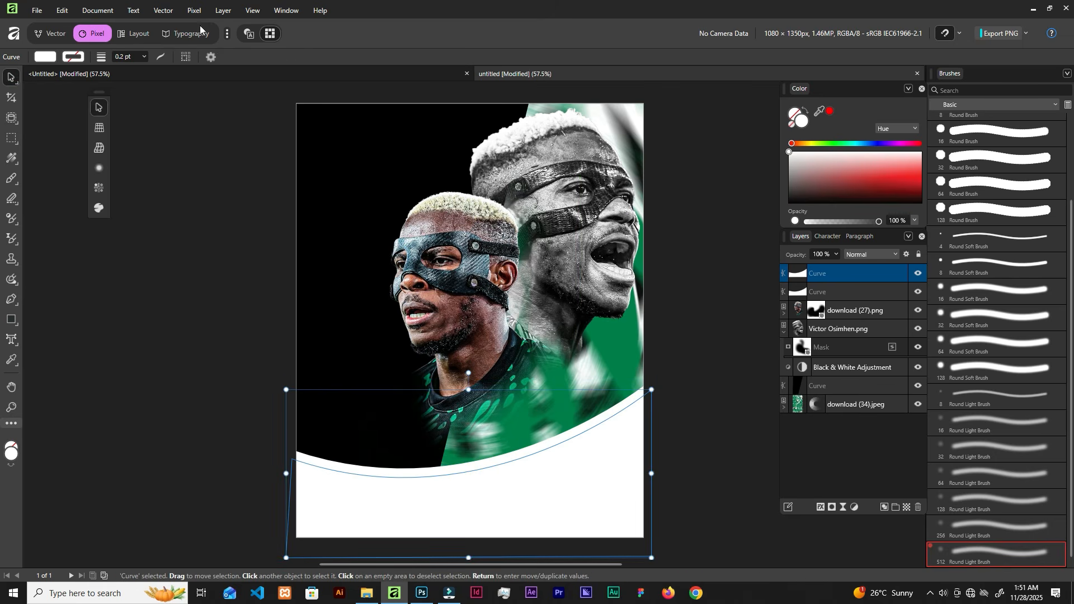
# - Fill the lowered curve copy with dark green
pyautogui.click(45, 56)
pyautogui.click(76, 102)
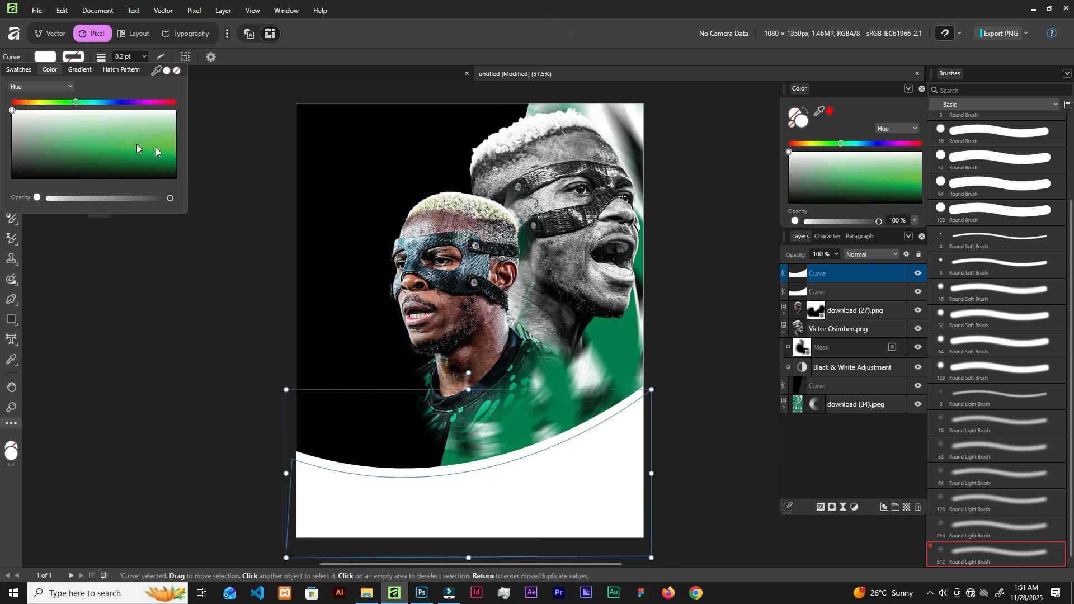
pyautogui.moveTo(156, 150); pyautogui.dragTo(237, 172)
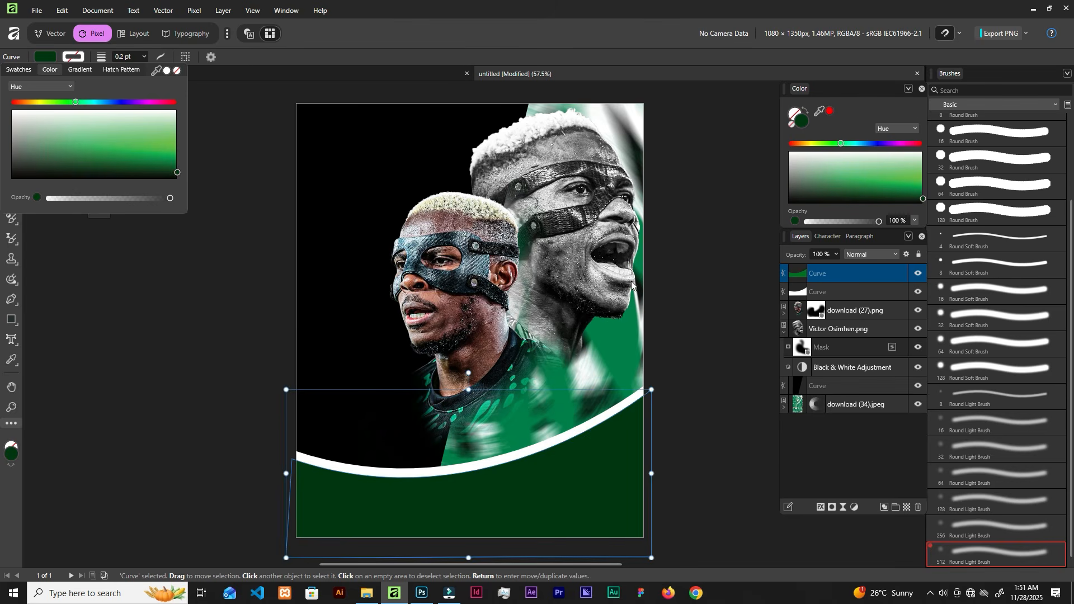
# - Duplicate the dark green curve slightly lower and fill the copy with white
pyautogui.click(873, 274)
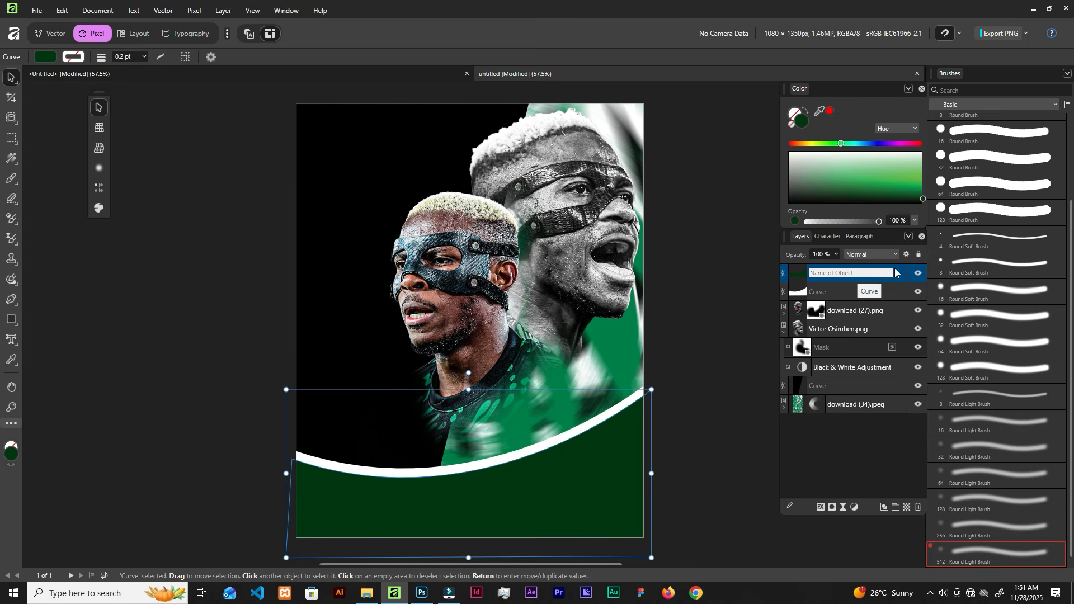
pyautogui.hotkey('ctrl', 'j')
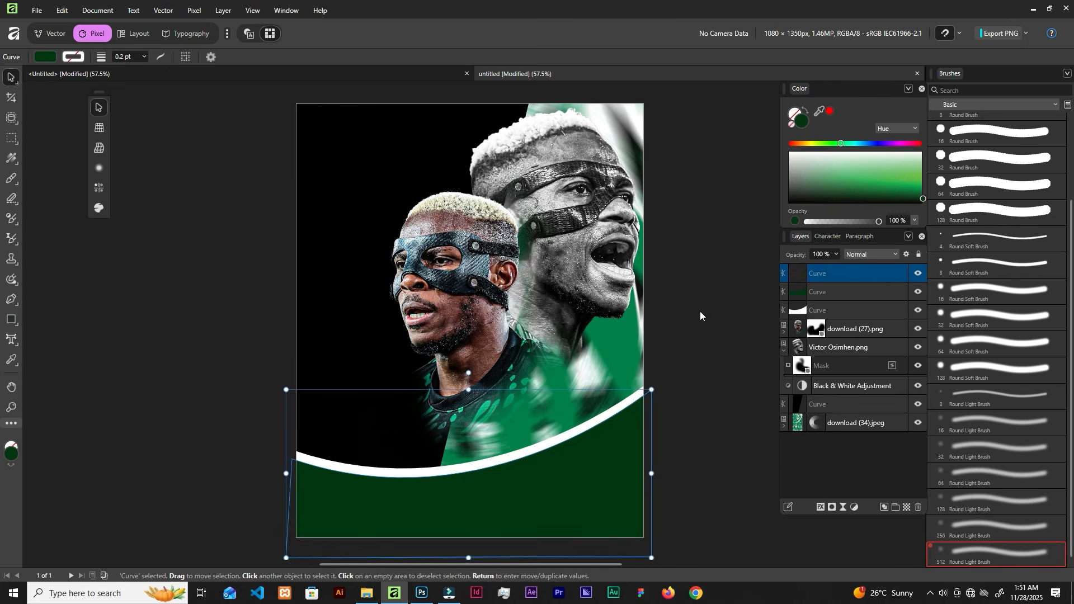
pyautogui.moveTo(533, 469); pyautogui.dragTo(532, 475)
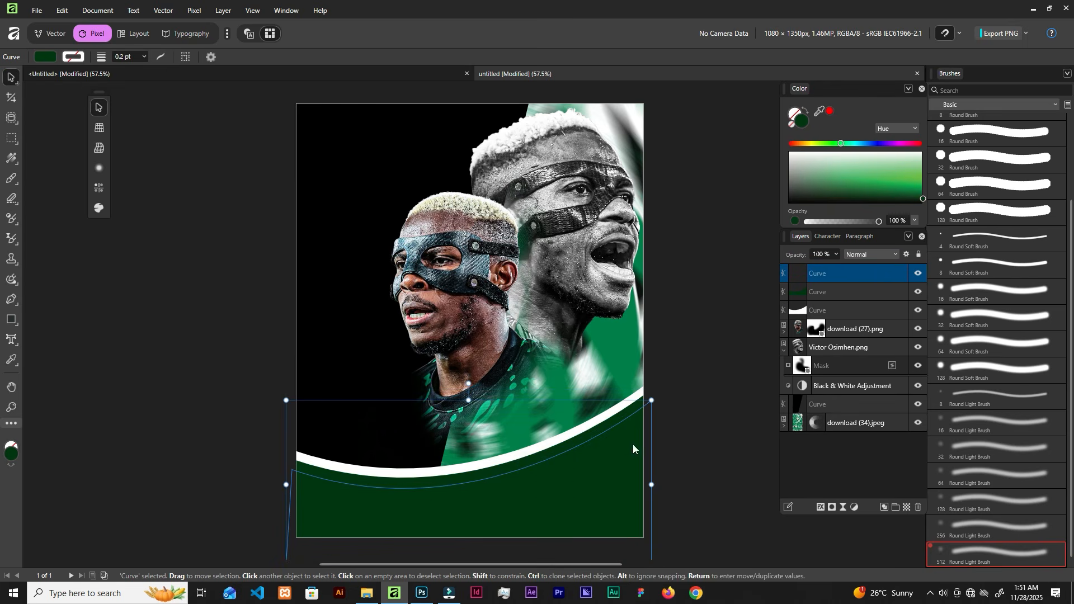
pyautogui.click(42, 58)
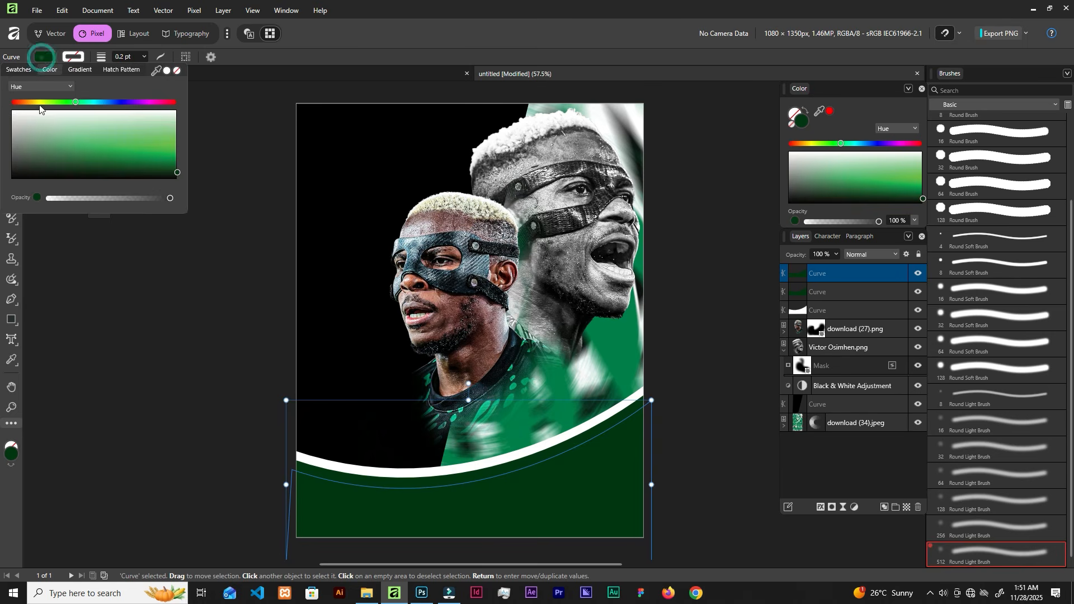
pyautogui.moveTo(37, 130); pyautogui.dragTo(10, 95)
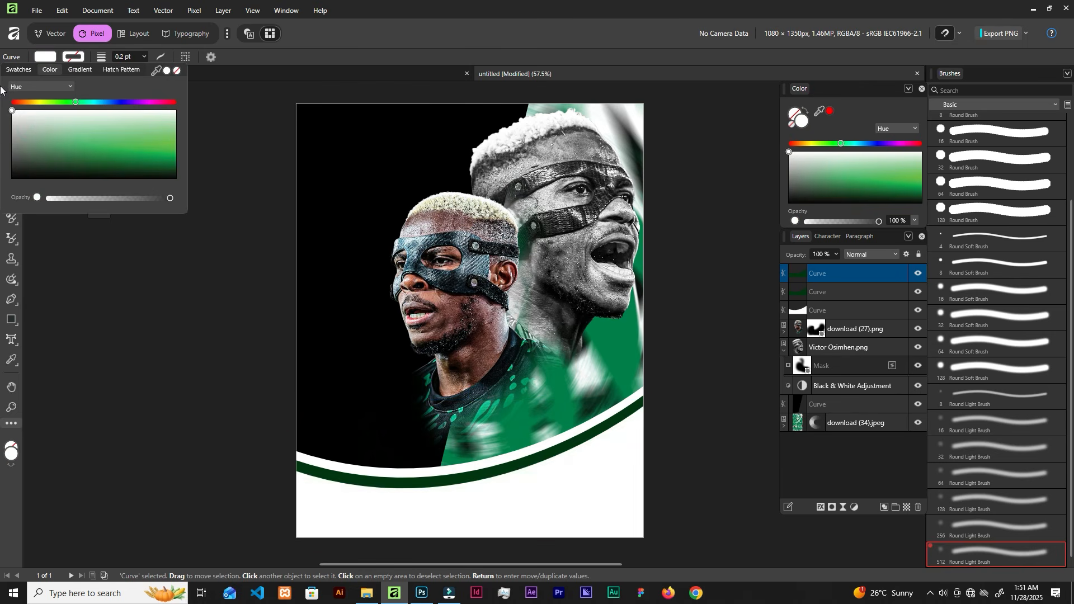
# - Place download (26).png, the full-body player with the ball, on top of the poster
pyautogui.click(198, 252)
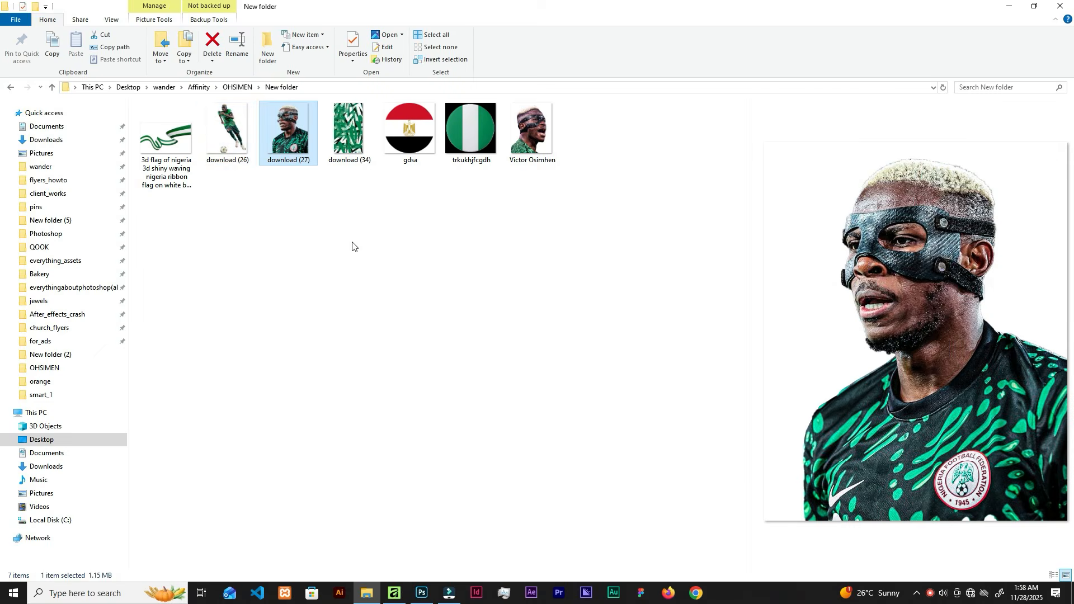
pyautogui.click(226, 132)
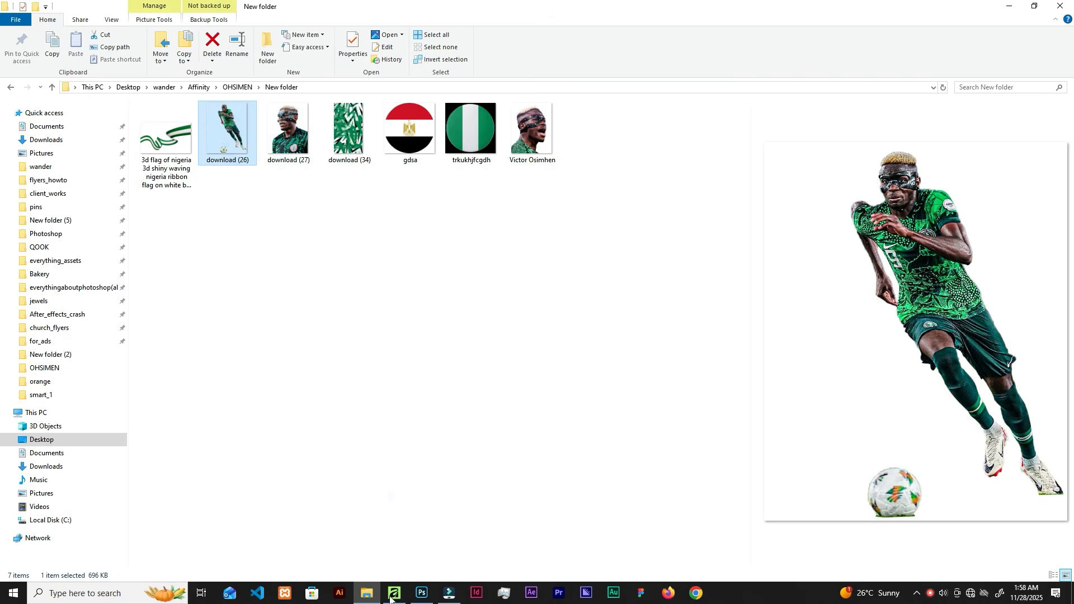
pyautogui.click(394, 593)
pyautogui.moveTo(495, 429); pyautogui.dragTo(507, 376)
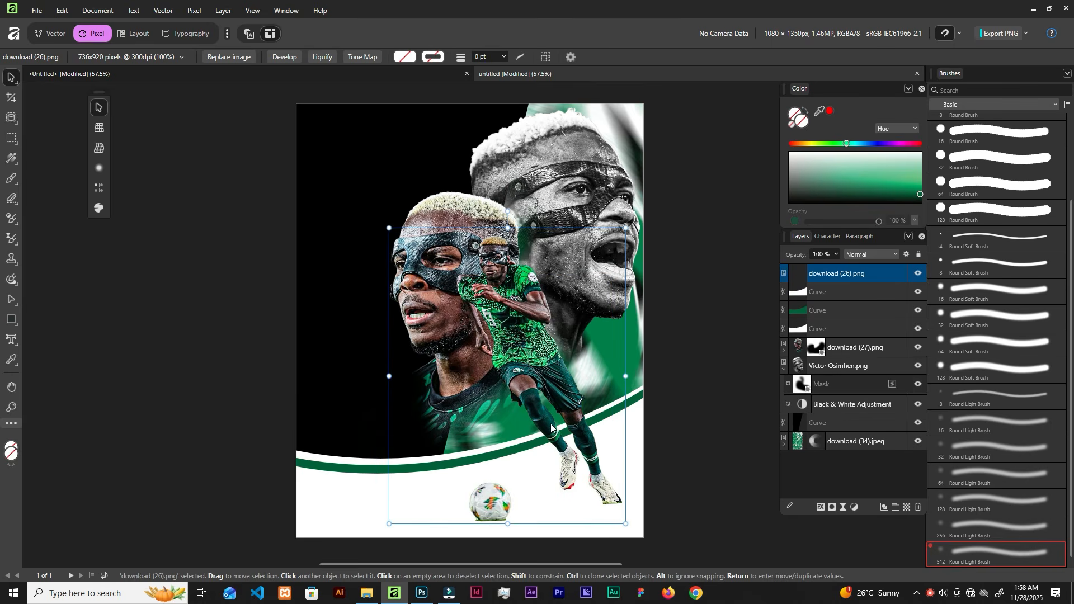
# - Scale the full-body player to about 87% and position it in the poster's lower-right area, with feet and ball over the white band
pyautogui.moveTo(386, 226); pyautogui.dragTo(432, 283)
pyautogui.moveTo(525, 375); pyautogui.dragTo(536, 358)
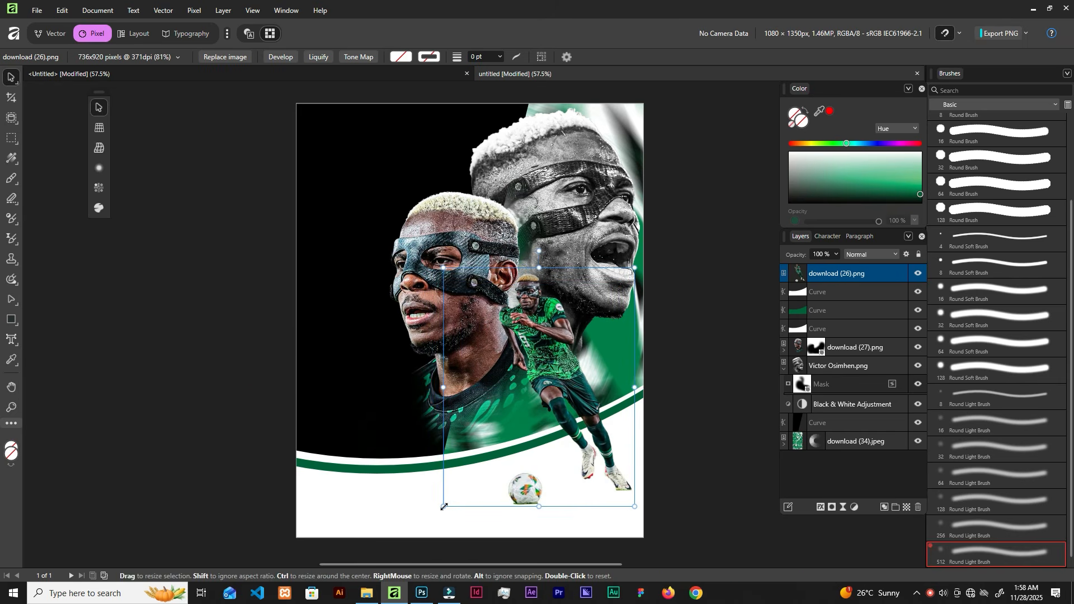
pyautogui.moveTo(443, 506); pyautogui.dragTo(439, 512)
pyautogui.moveTo(635, 512); pyautogui.dragTo(645, 524)
pyautogui.moveTo(564, 384); pyautogui.dragTo(563, 384)
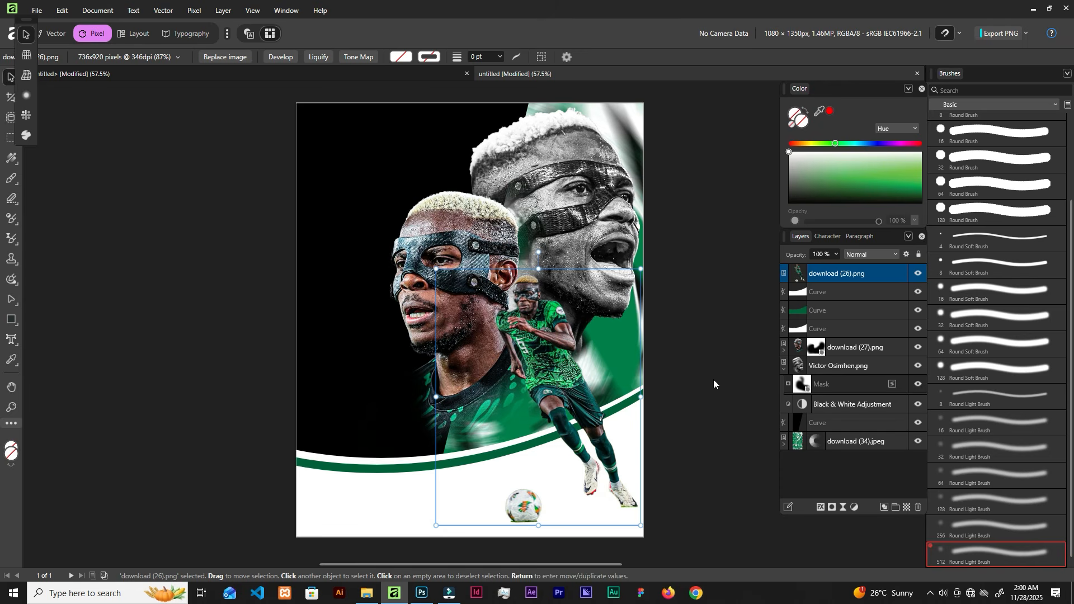
# - Add a pixel layer above the topmost white curve and paint a soft black spot on it at 100% brush flow
pyautogui.click(847, 296)
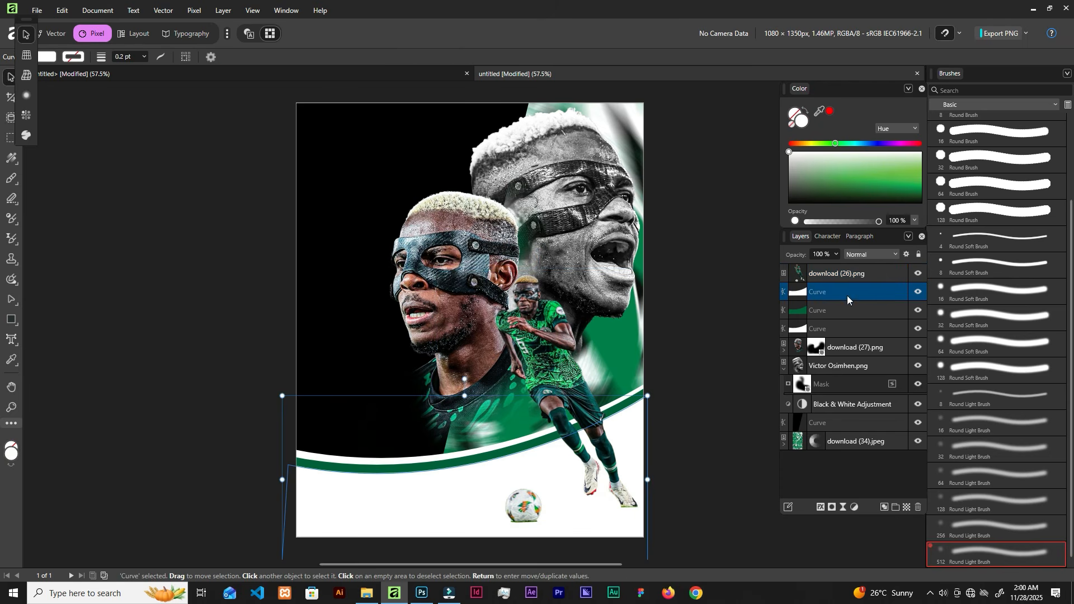
pyautogui.click(909, 504)
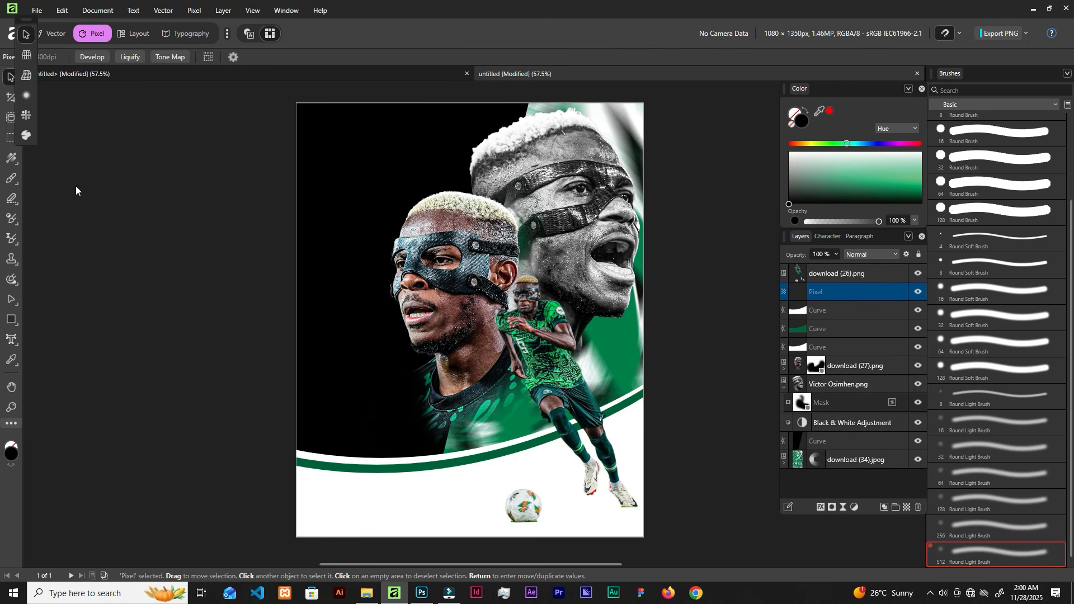
pyautogui.click(17, 179)
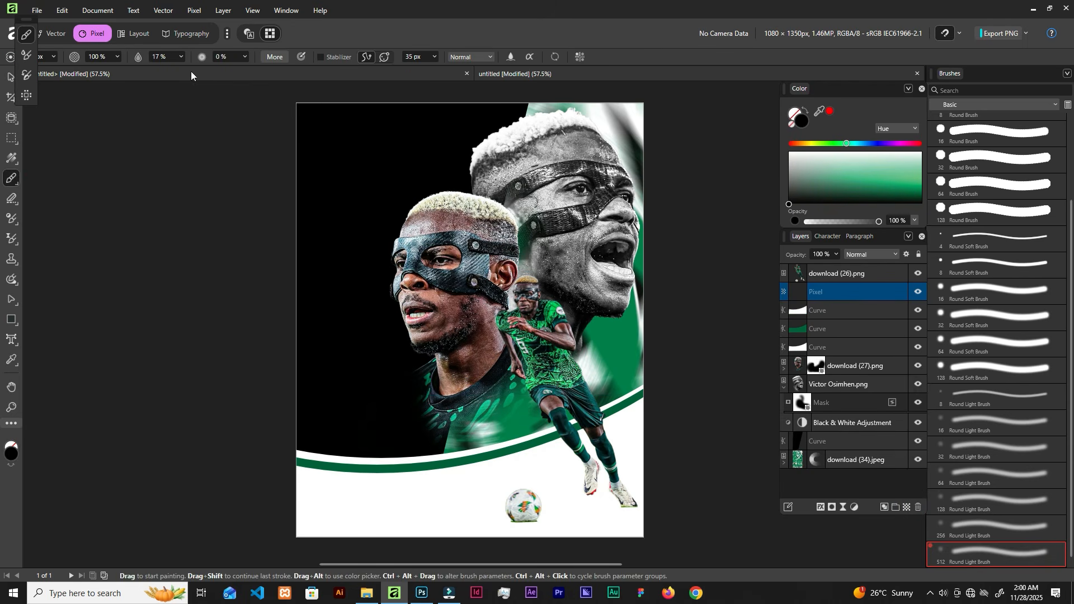
pyautogui.click(181, 56)
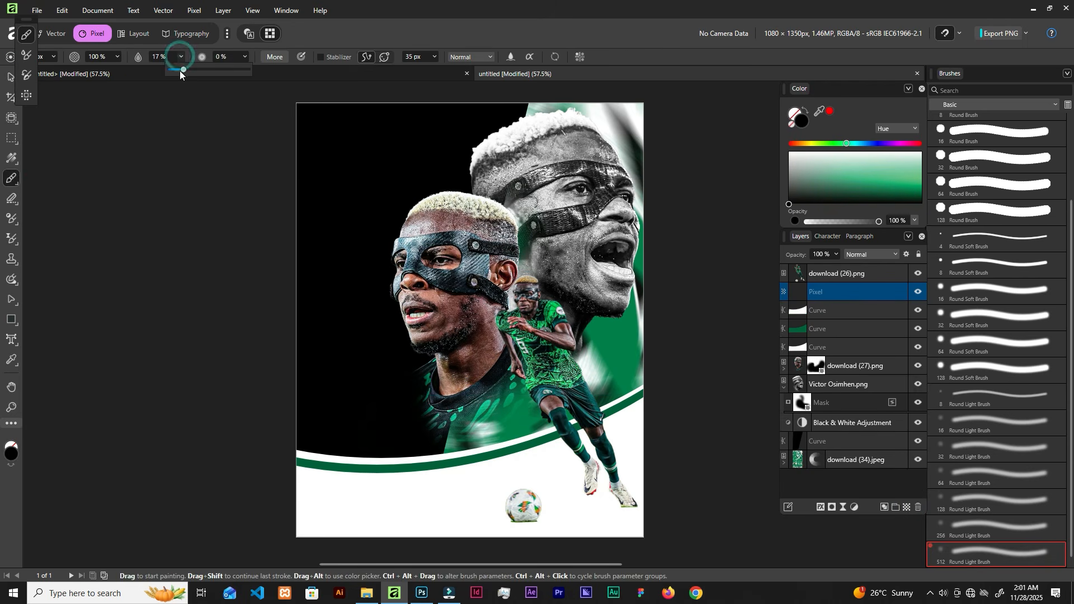
pyautogui.moveTo(182, 70); pyautogui.dragTo(260, 84)
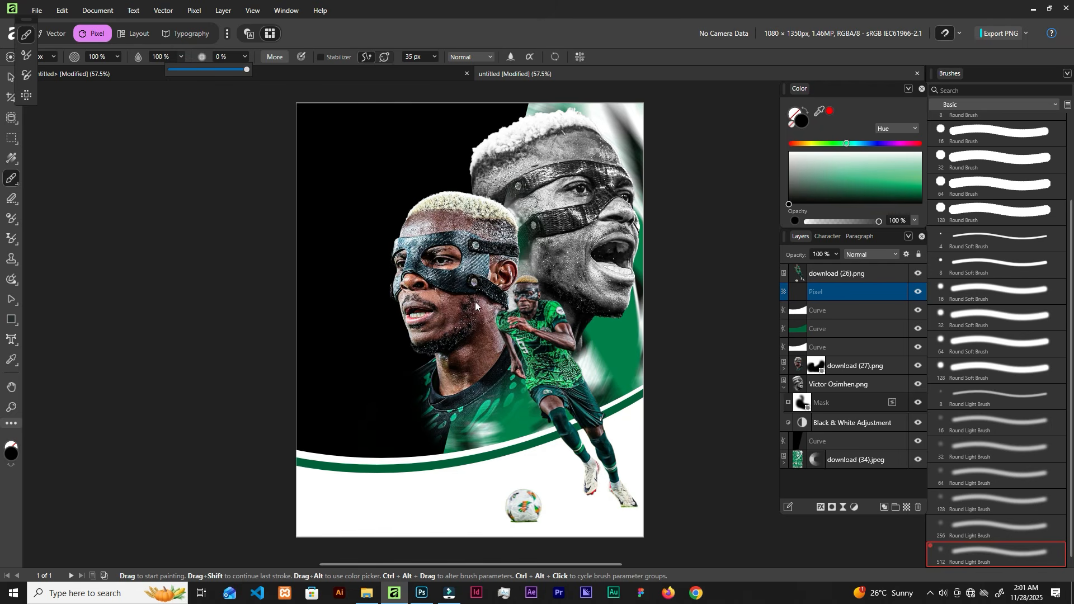
pyautogui.moveTo(476, 305); pyautogui.dragTo(482, 320)
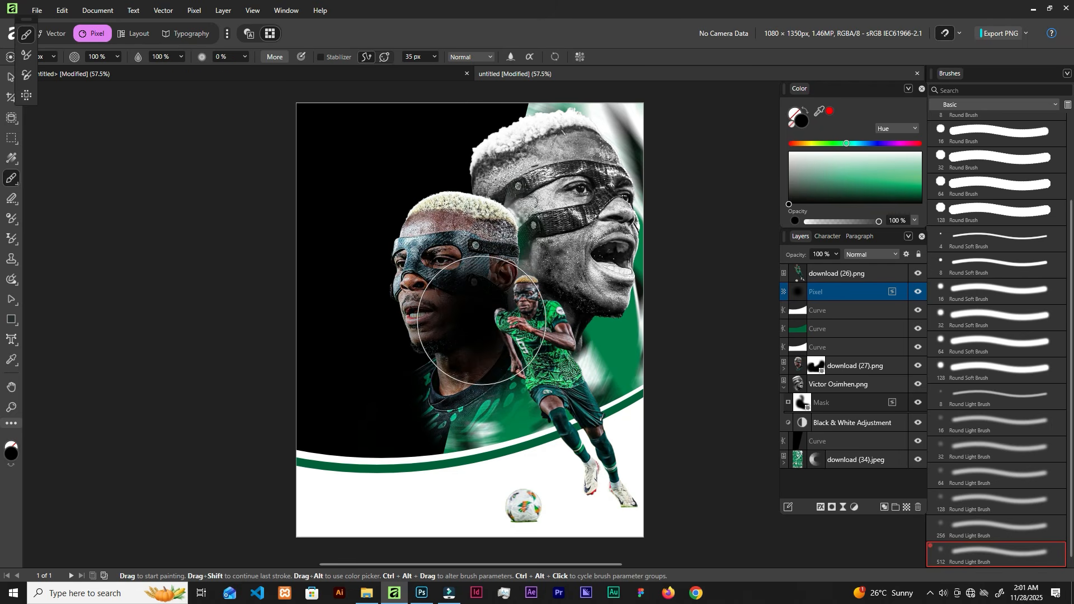
pyautogui.hotkey('ctrl', 'z')
# - Squash the soft black spot into a thin ground shadow and fit it beneath the player's planted foot
pyautogui.click(16, 78)
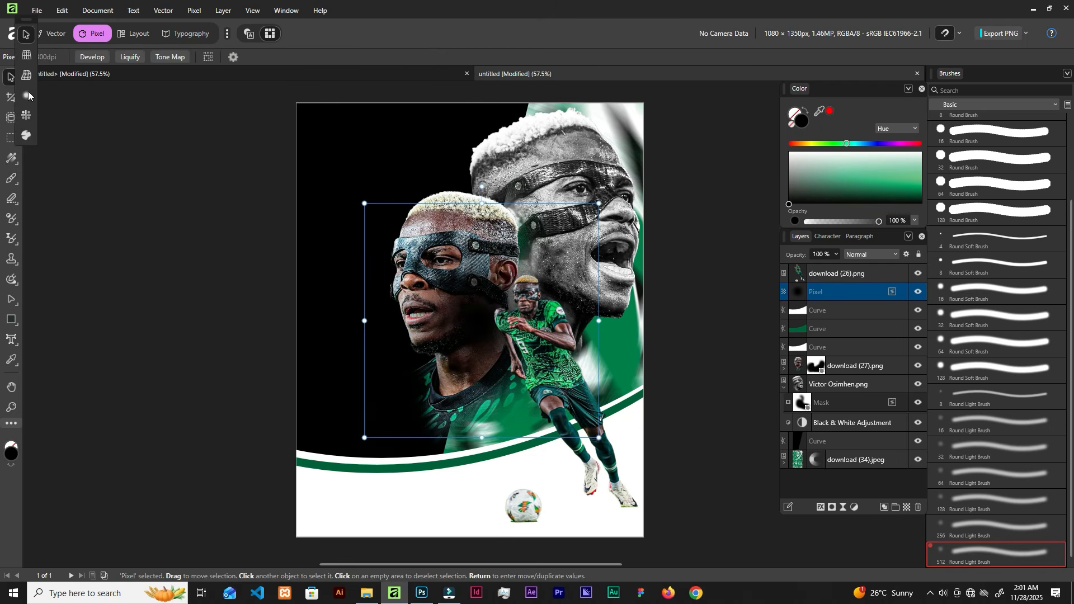
pyautogui.moveTo(481, 205); pyautogui.dragTo(477, 402)
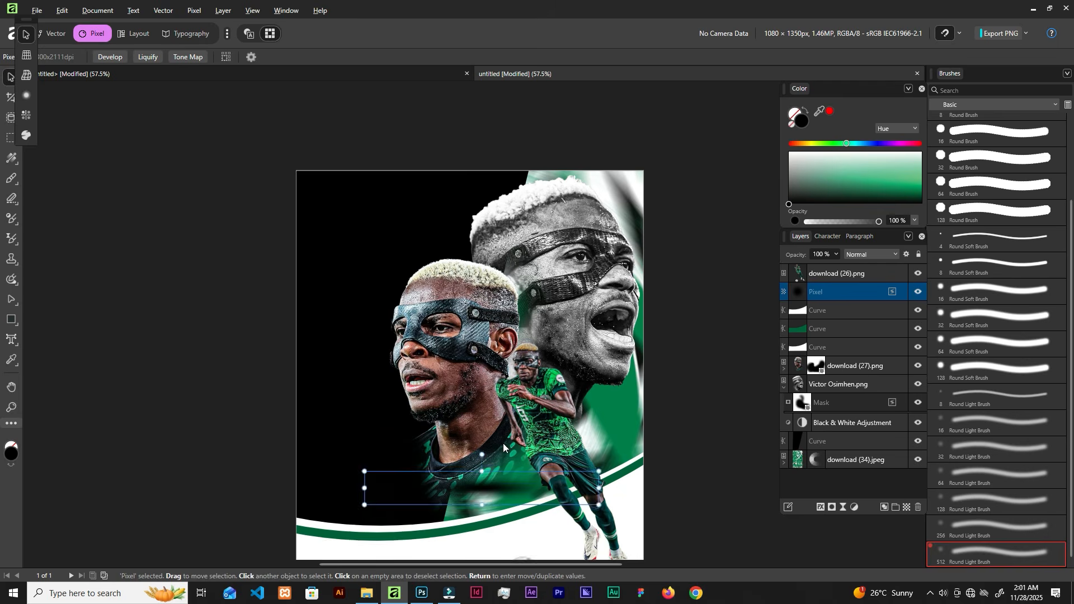
pyautogui.scroll(3, 466, 293)
pyautogui.moveTo(466, 293); pyautogui.dragTo(374, 152)
pyautogui.moveTo(436, 266); pyautogui.dragTo(605, 415)
pyautogui.moveTo(610, 413); pyautogui.dragTo(663, 422)
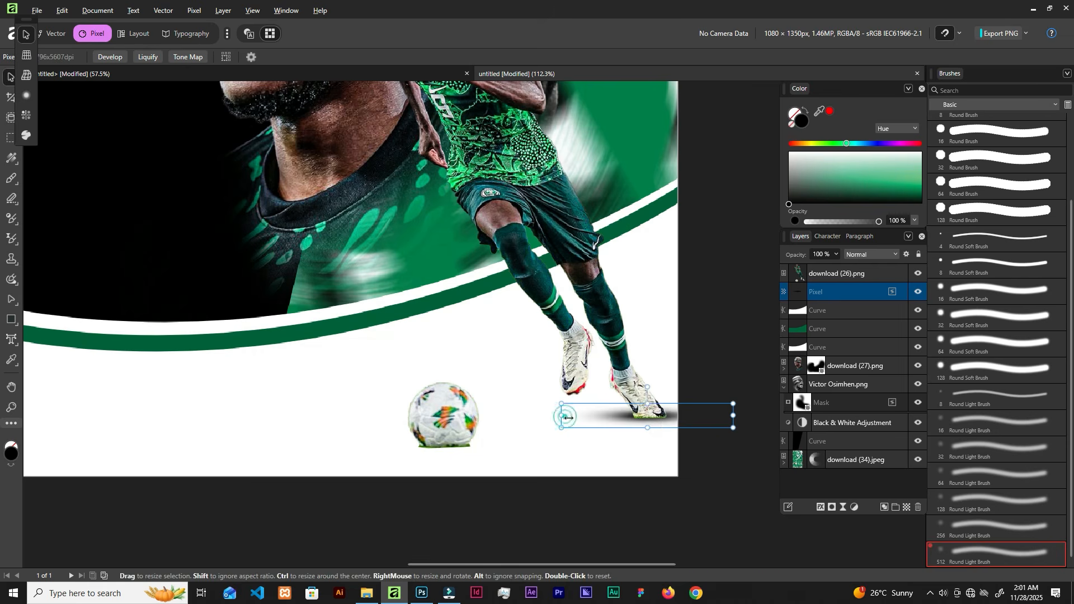
pyautogui.moveTo(562, 405); pyautogui.dragTo(572, 407)
pyautogui.moveTo(684, 415); pyautogui.dragTo(680, 417)
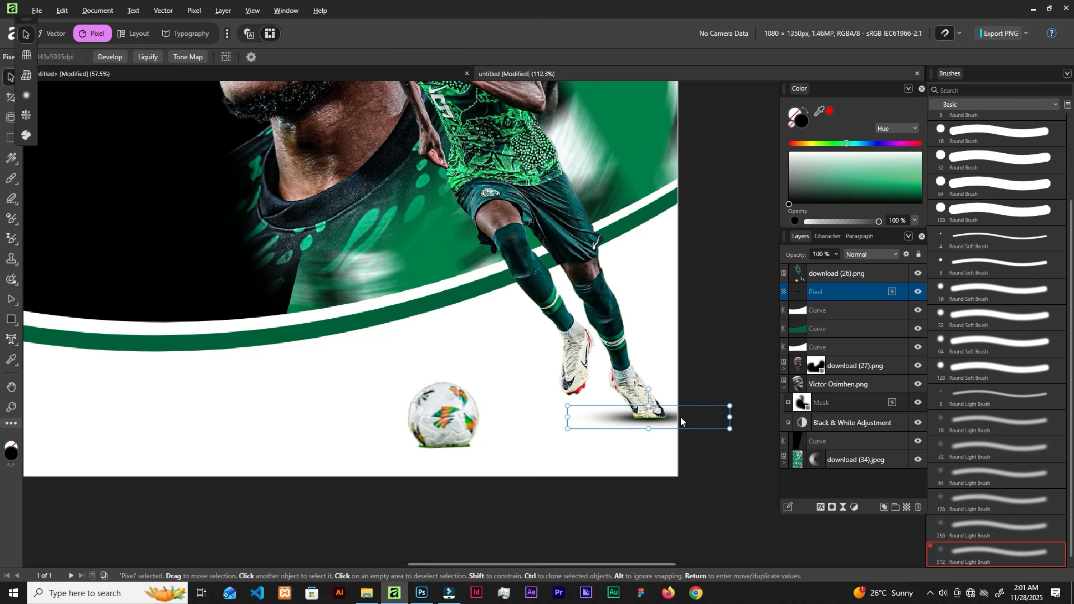
# - Duplicate the shadow for the ball and the raised foot, and set the raised foot's shadow to 50% opacity
pyautogui.moveTo(624, 417)
pyautogui.mouseDown()
pyautogui.moveTo(409, 442)
pyautogui.moveTo(431, 447)
pyautogui.moveTo(422, 449)
pyautogui.moveTo(627, 416)
pyautogui.moveTo(559, 424)
pyautogui.moveTo(569, 421)
pyautogui.mouseUp()
pyautogui.hotkey('ctrl', 'j')
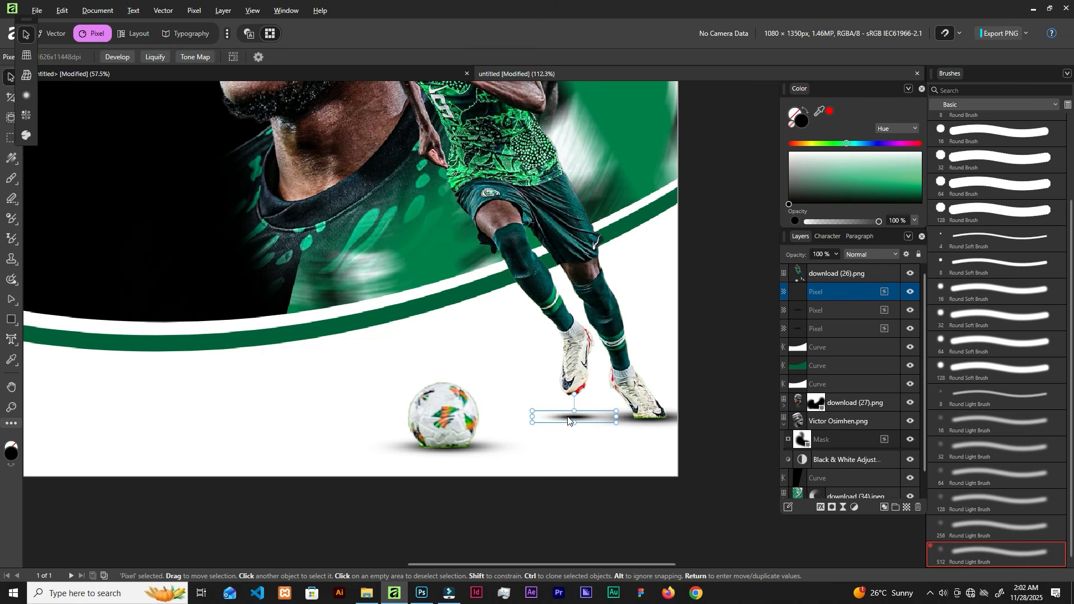
pyautogui.click(834, 255)
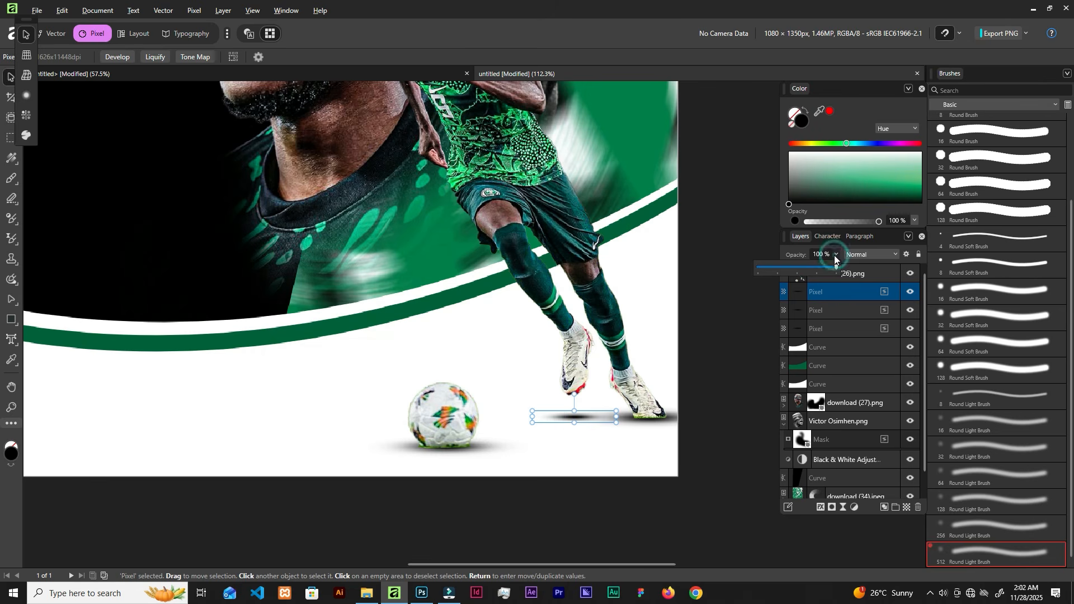
pyautogui.click(802, 268)
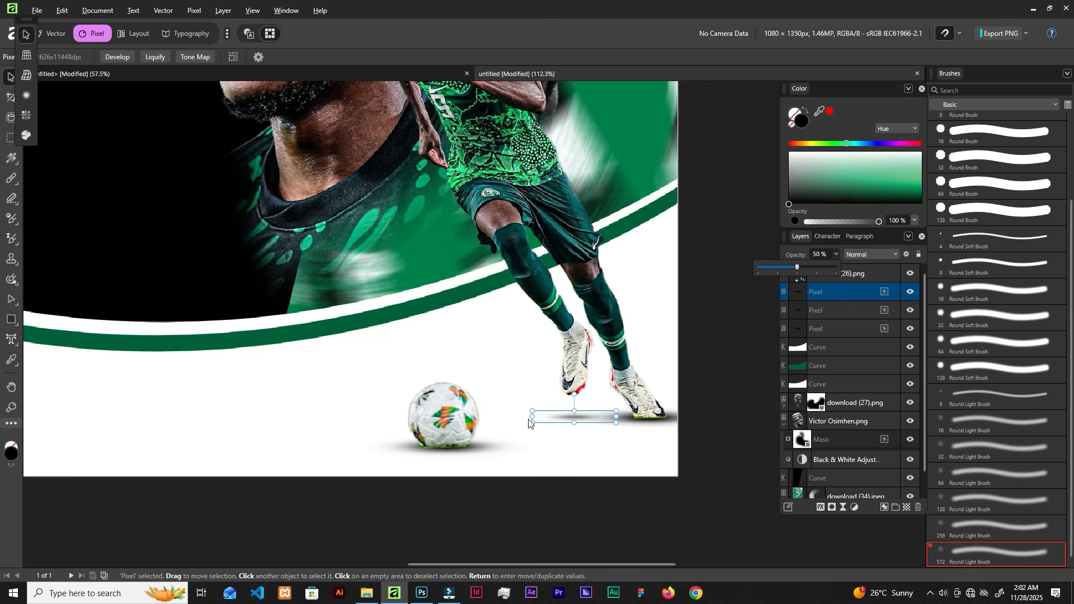
# - Set the opacity of the planted foot's shadow to 85%
pyautogui.click(675, 415)
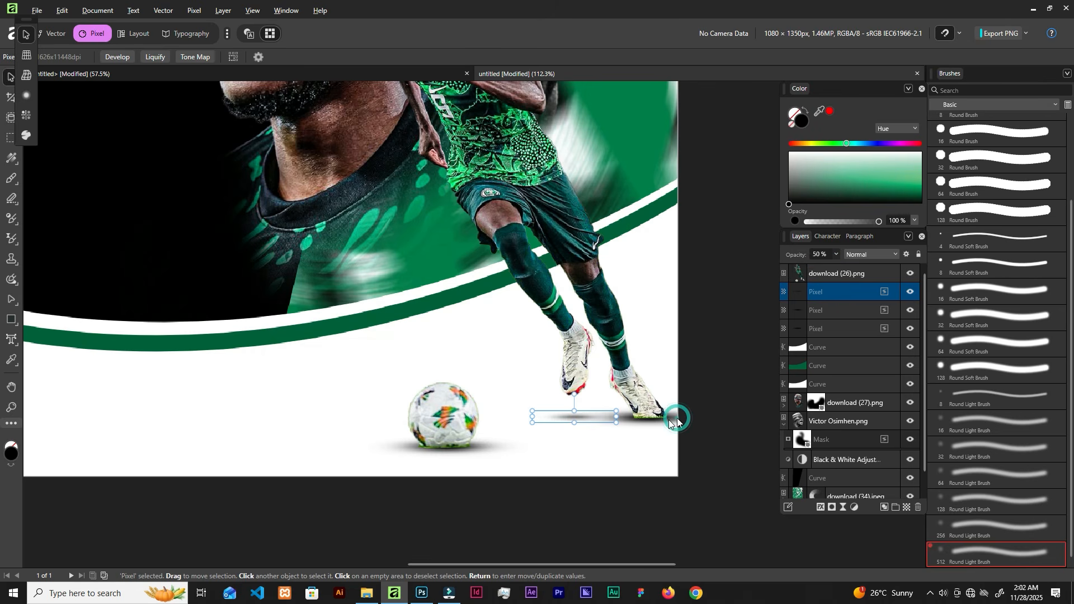
pyautogui.click(835, 255)
pyautogui.moveTo(814, 266); pyautogui.dragTo(821, 269)
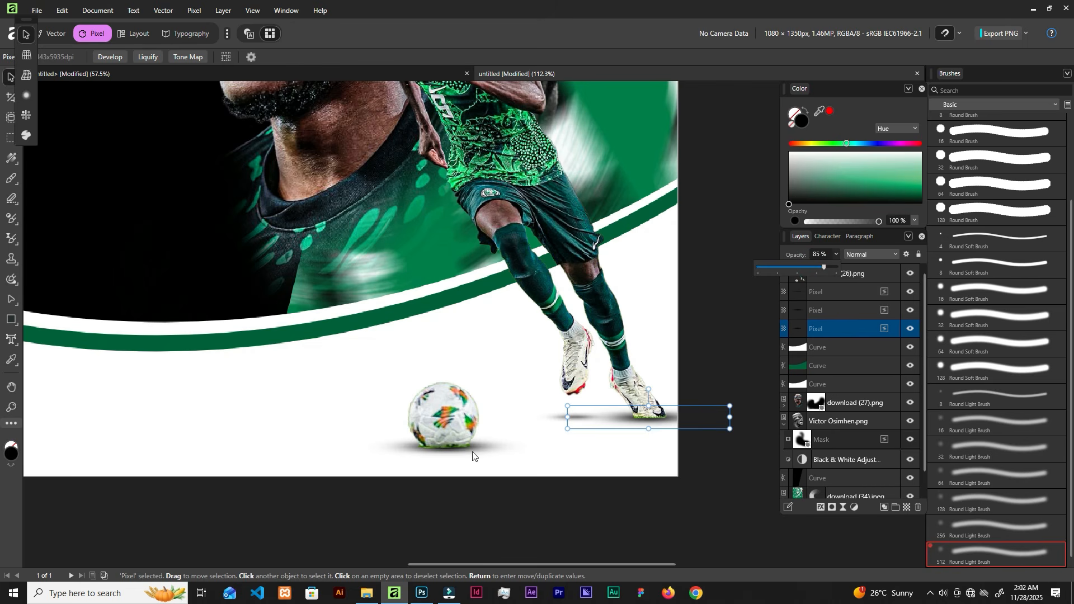
pyautogui.scroll(-1, 428, 404)
pyautogui.scroll(-6, 425, 402)
pyautogui.scroll(4, 318, 374)
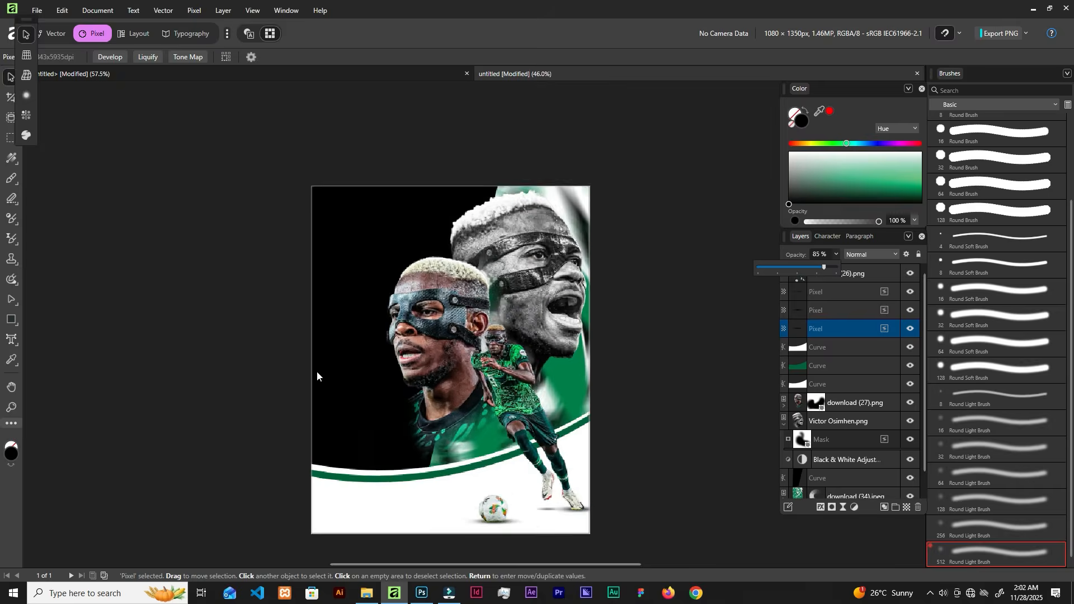
pyautogui.scroll(-1, 349, 386)
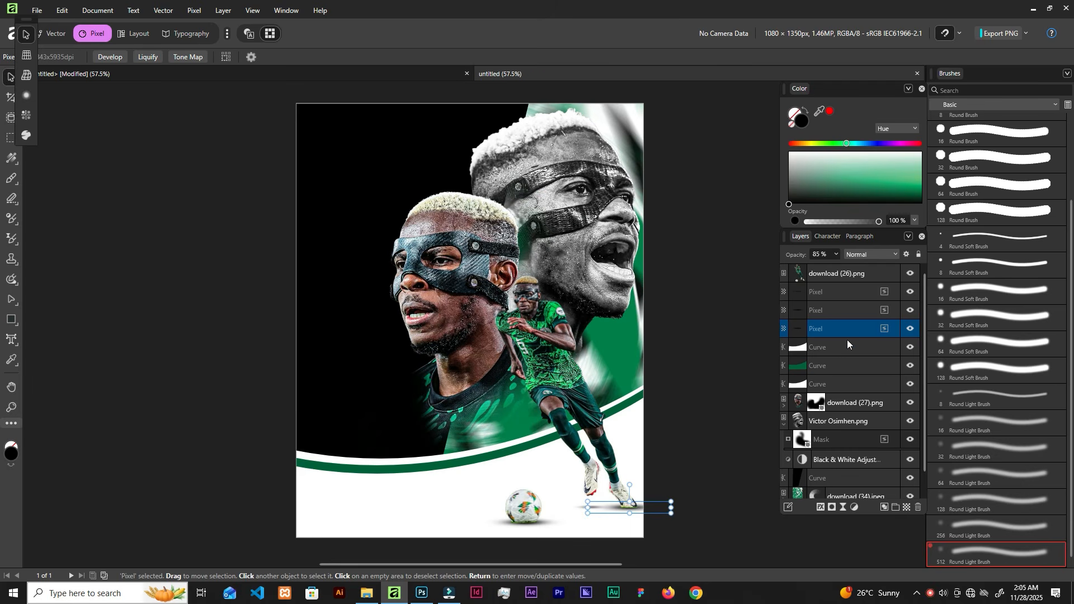
# - Place the 3D Nigeria flag ribbon image directly above the topmost white curve layer
pyautogui.click(911, 347)
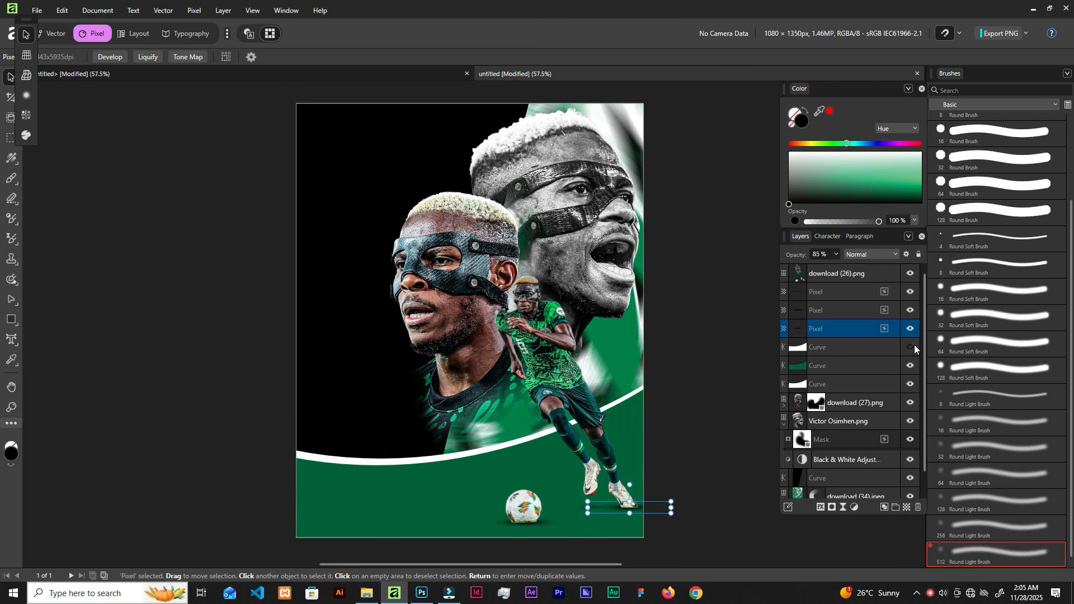
pyautogui.click(911, 347)
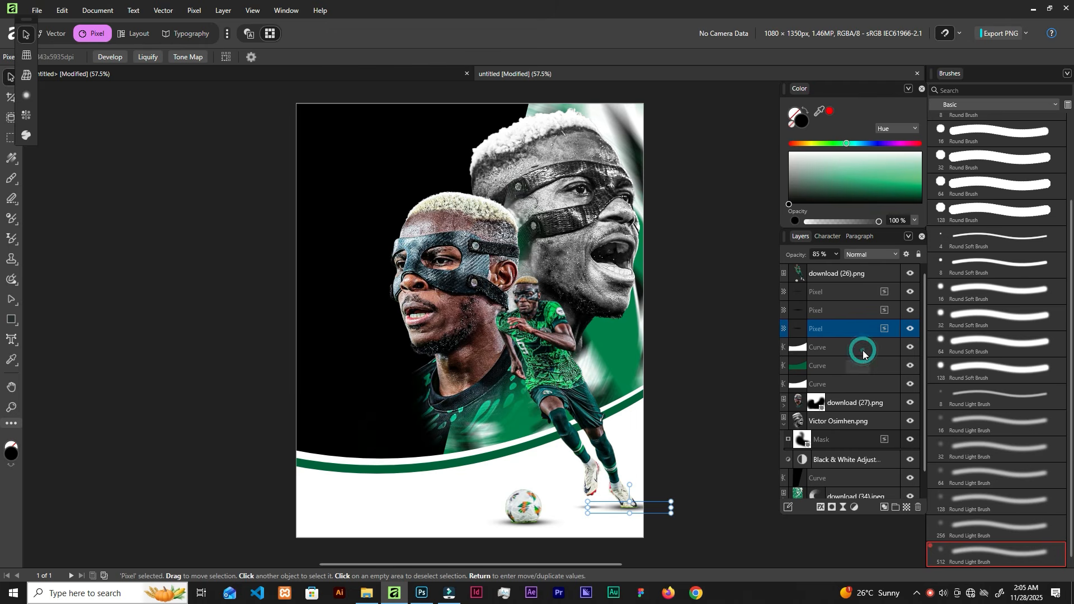
pyautogui.click(860, 348)
pyautogui.click(368, 600)
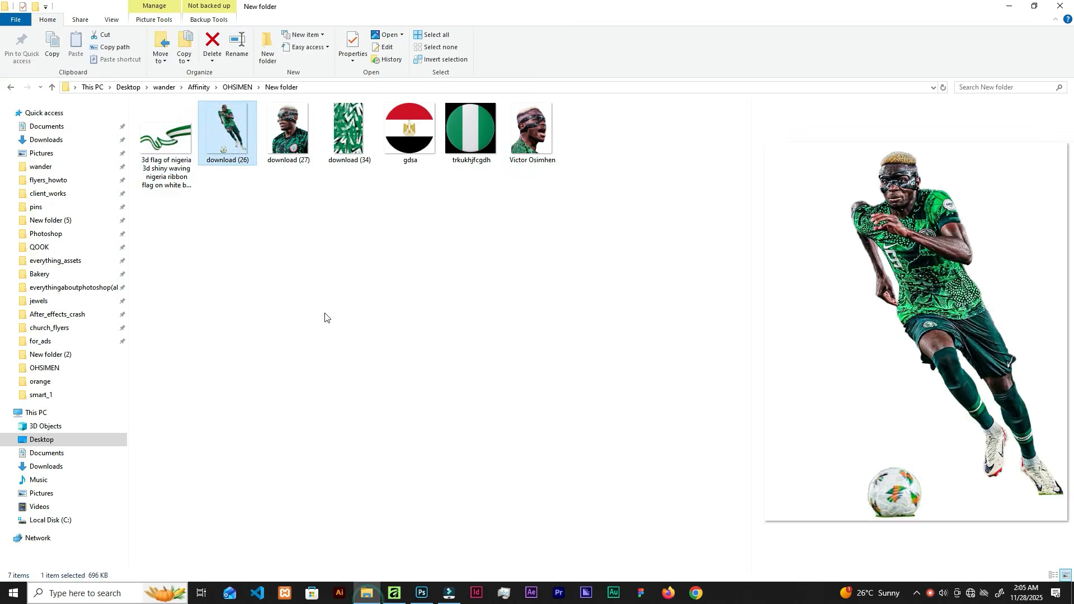
pyautogui.moveTo(166, 142); pyautogui.dragTo(659, 475)
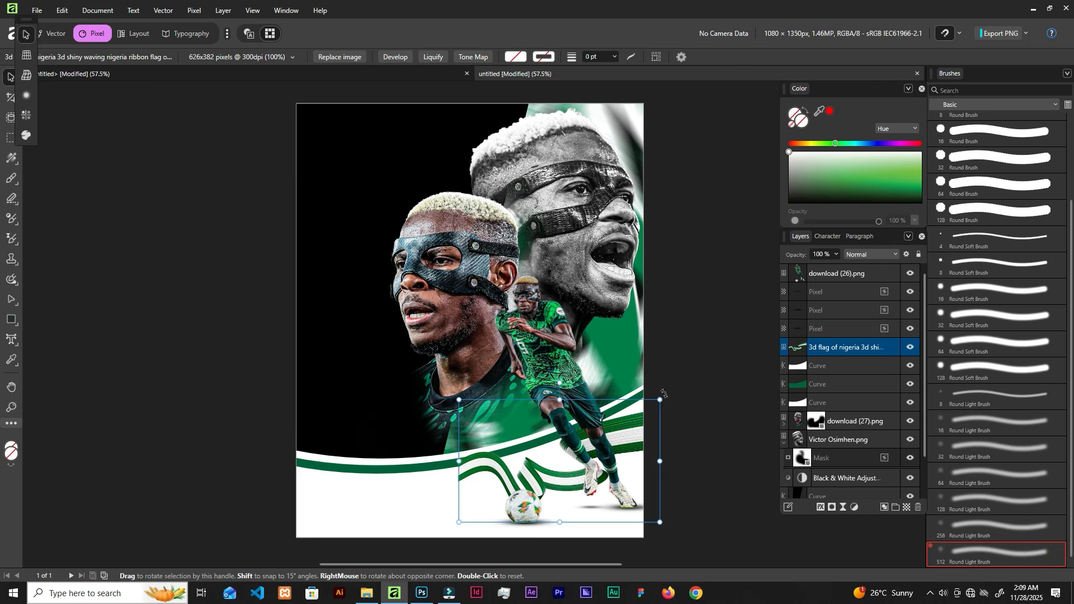
# - Rotate and enlarge the flag ribbon to about 173% in the poster's lower-right corner behind the player, and save the document
pyautogui.moveTo(665, 393); pyautogui.dragTo(573, 338)
pyautogui.moveTo(621, 382)
pyautogui.mouseDown()
pyautogui.moveTo(659, 336)
pyautogui.moveTo(654, 304)
pyautogui.moveTo(623, 395)
pyautogui.mouseUp()
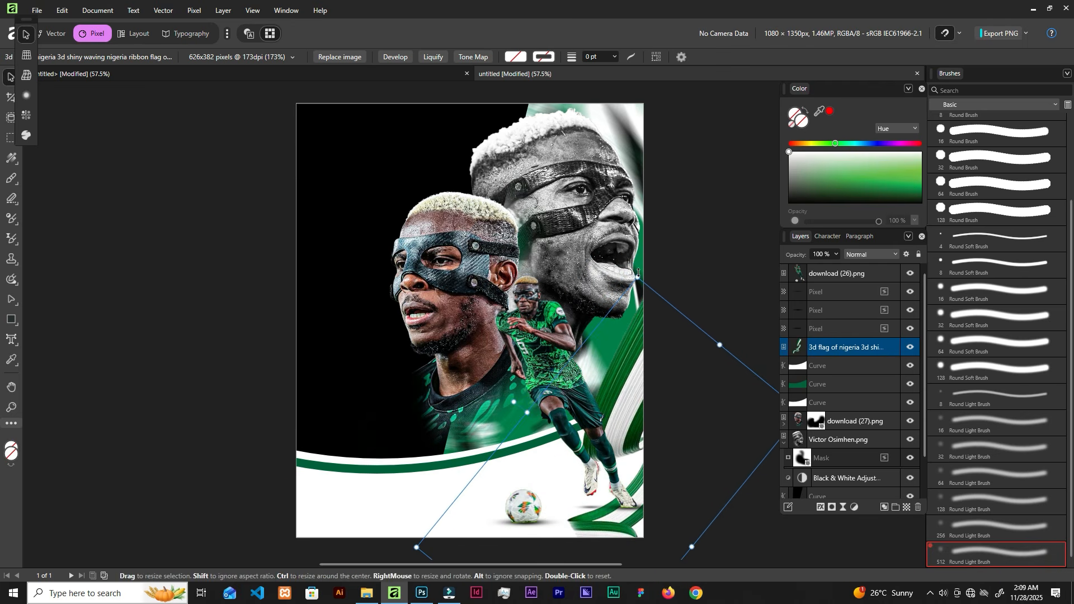
pyautogui.moveTo(638, 276); pyautogui.dragTo(643, 465)
pyautogui.hotkey('ctrl', 's')
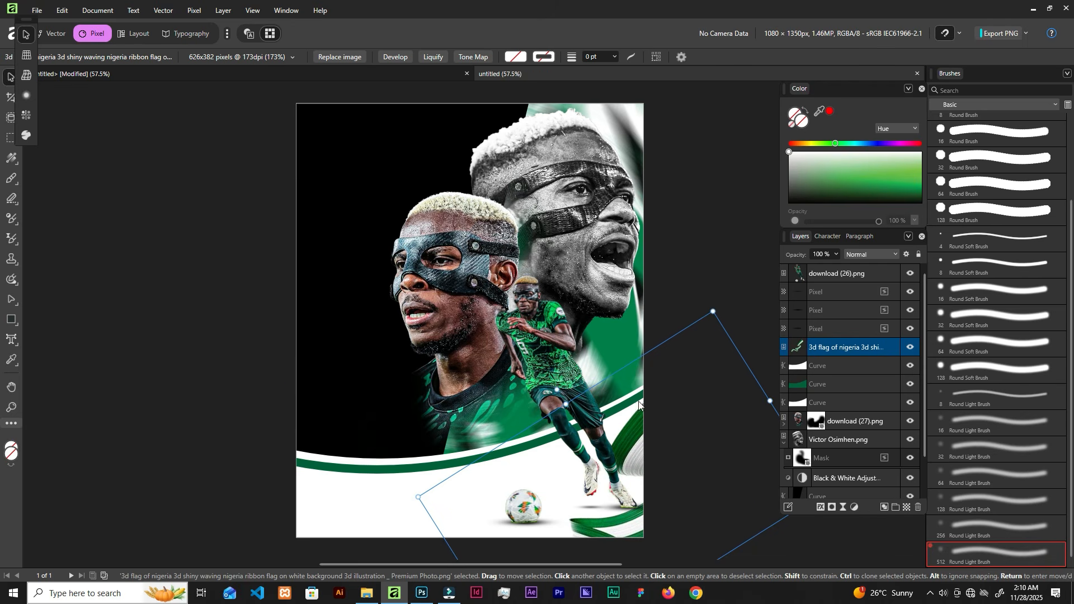
# - Apply a live Gaussian Blur with a 5 px radius to the flag ribbon
pyautogui.click(843, 507)
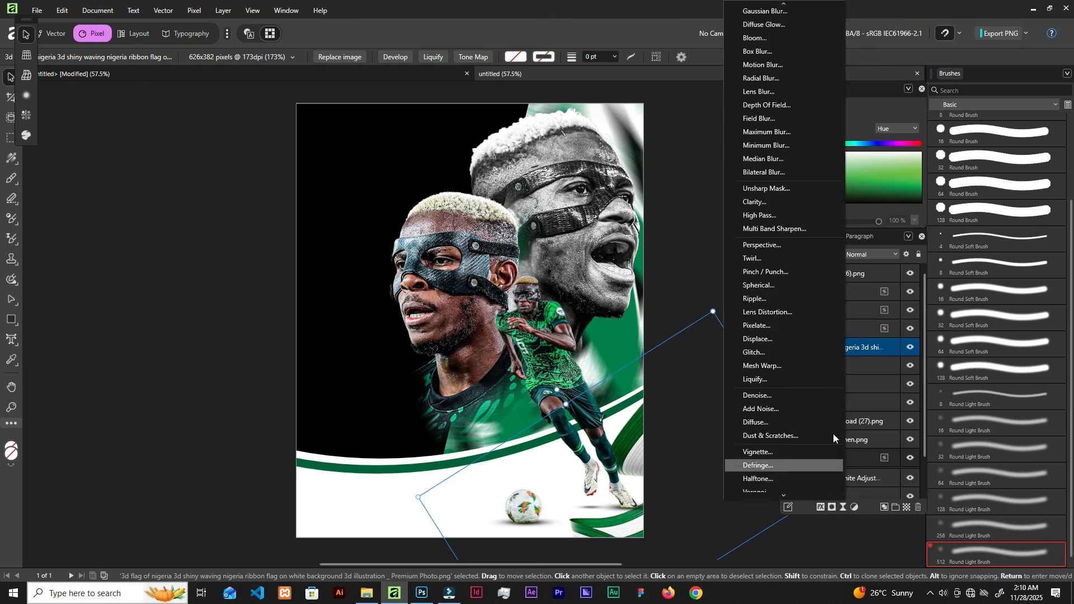
pyautogui.click(766, 11)
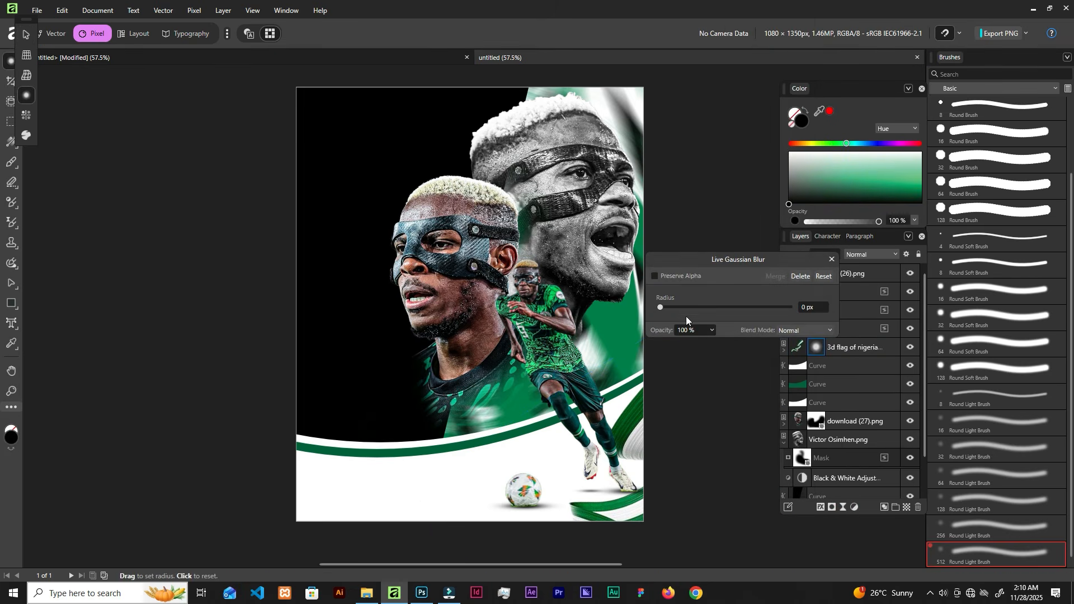
pyautogui.moveTo(660, 307); pyautogui.dragTo(701, 307)
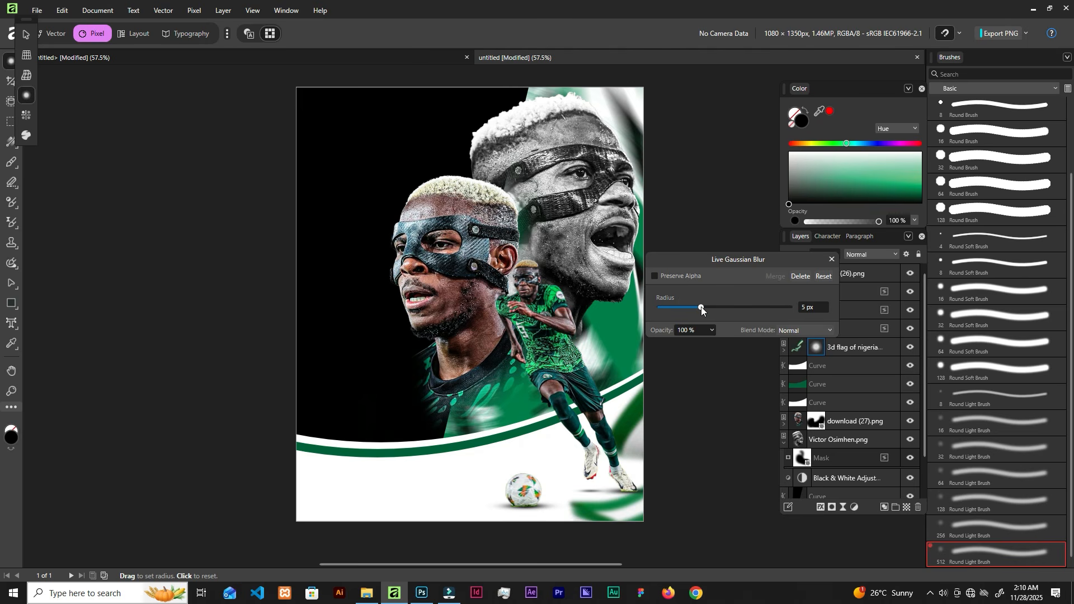
pyautogui.click(831, 259)
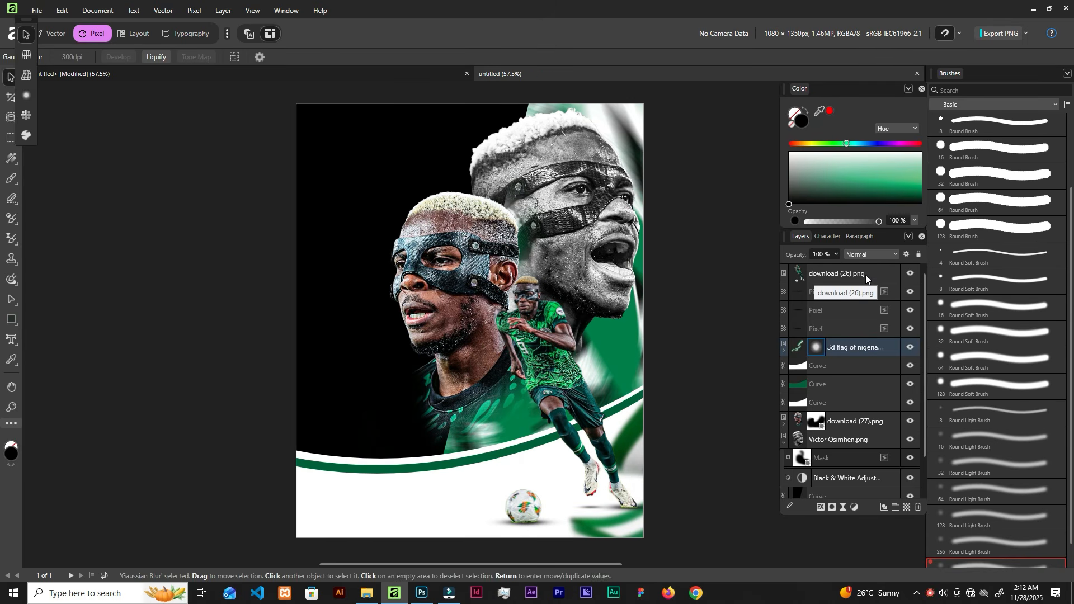
# - Add an Exposure adjustment nested inside the full-body player image and set its exposure to about 0.854
pyautogui.click(865, 274)
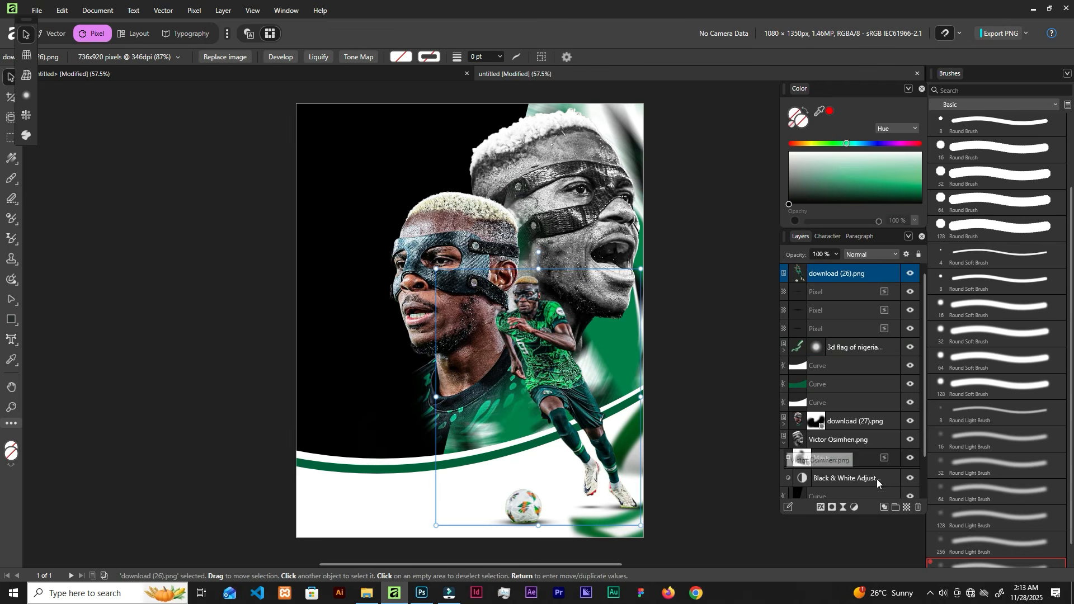
pyautogui.click(854, 507)
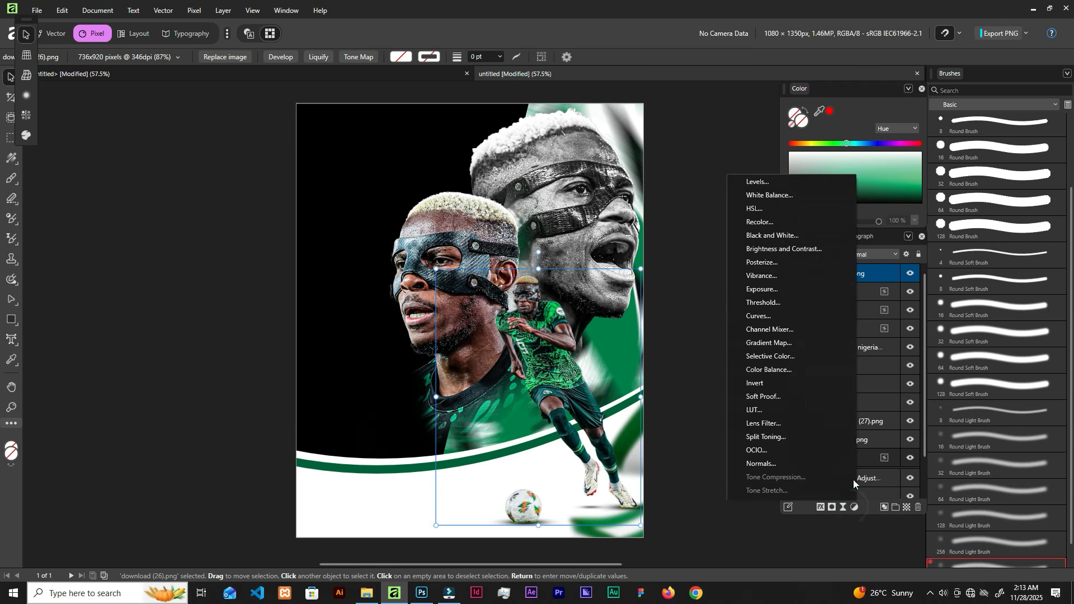
pyautogui.click(777, 291)
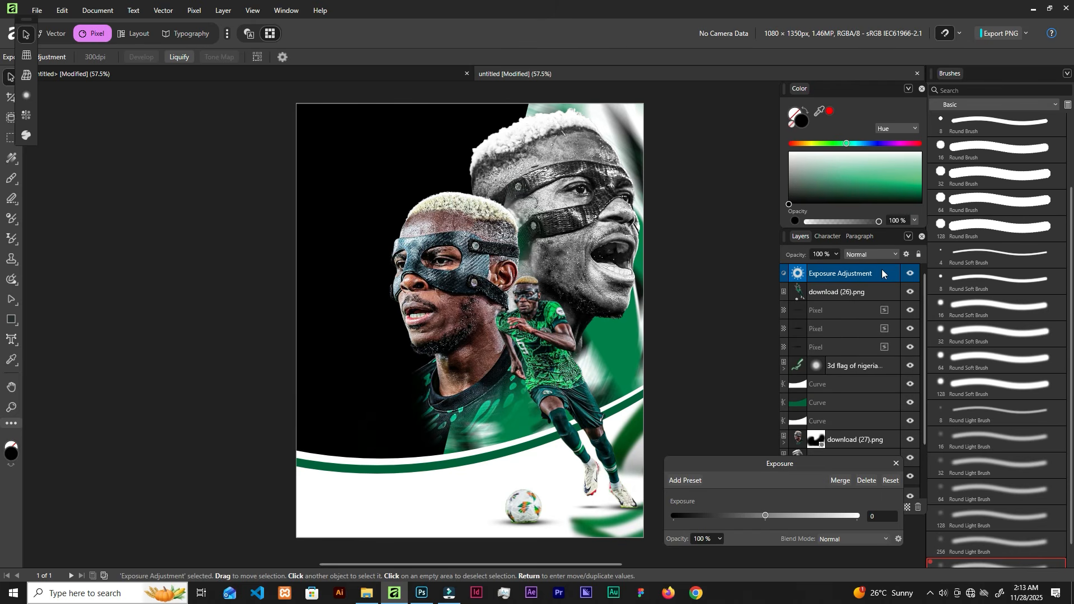
pyautogui.moveTo(882, 270); pyautogui.dragTo(866, 308)
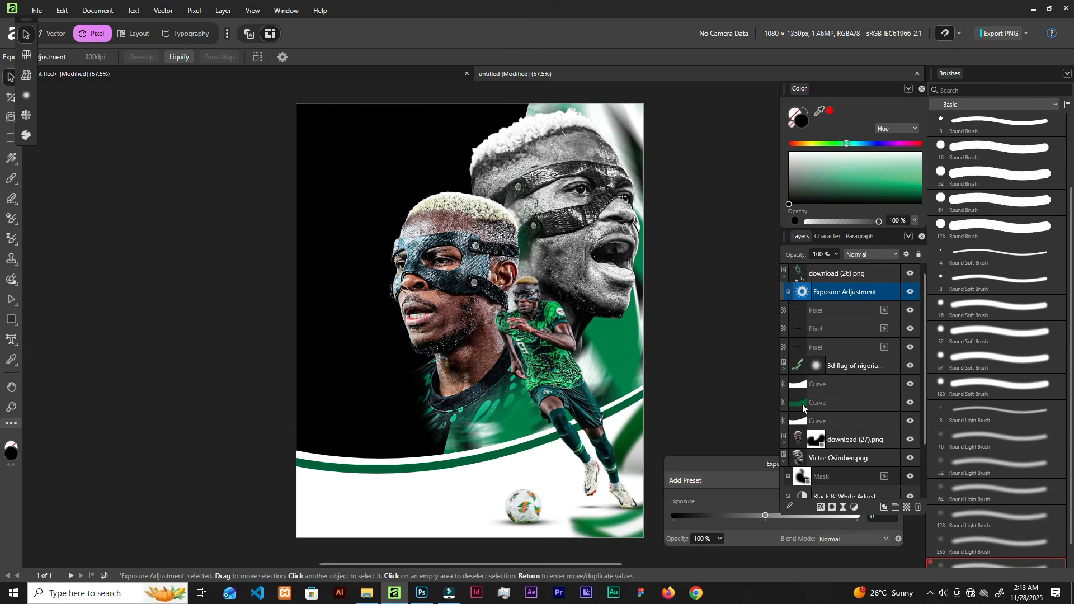
pyautogui.click(751, 469)
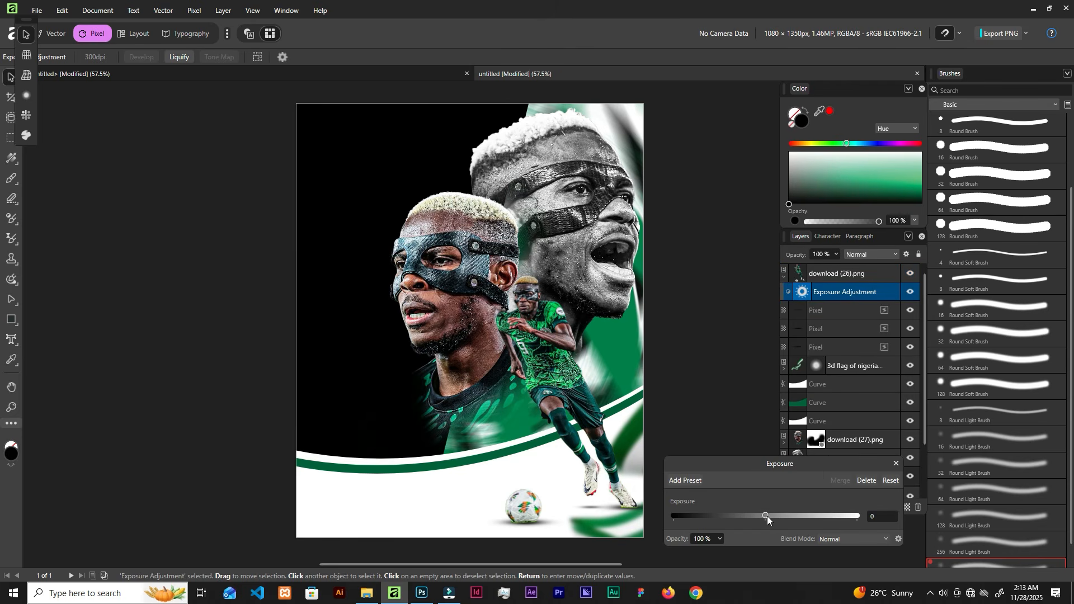
pyautogui.moveTo(767, 516); pyautogui.dragTo(770, 518)
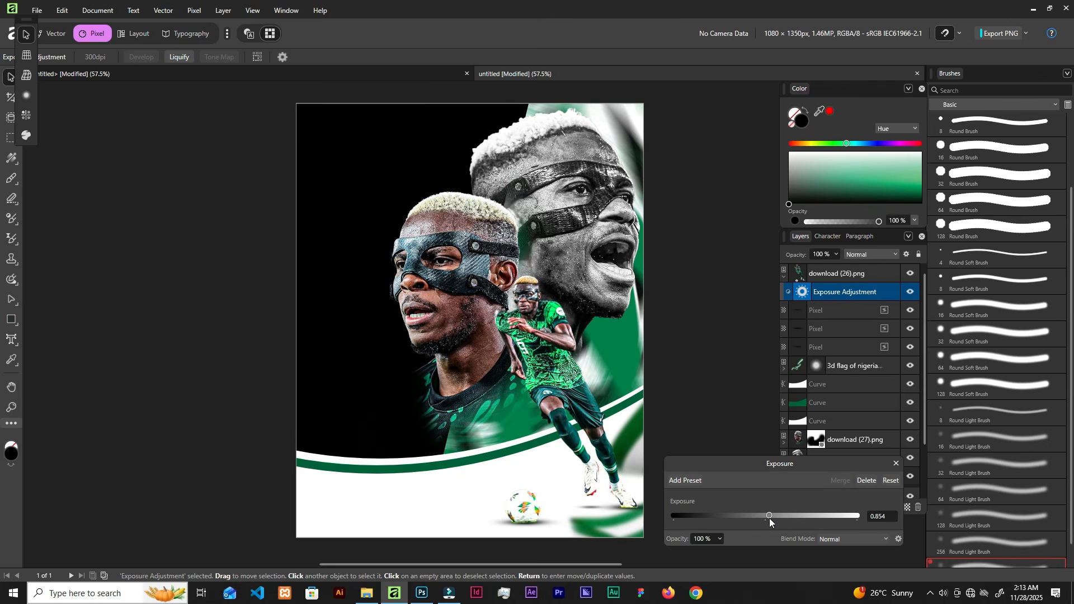
pyautogui.click(897, 464)
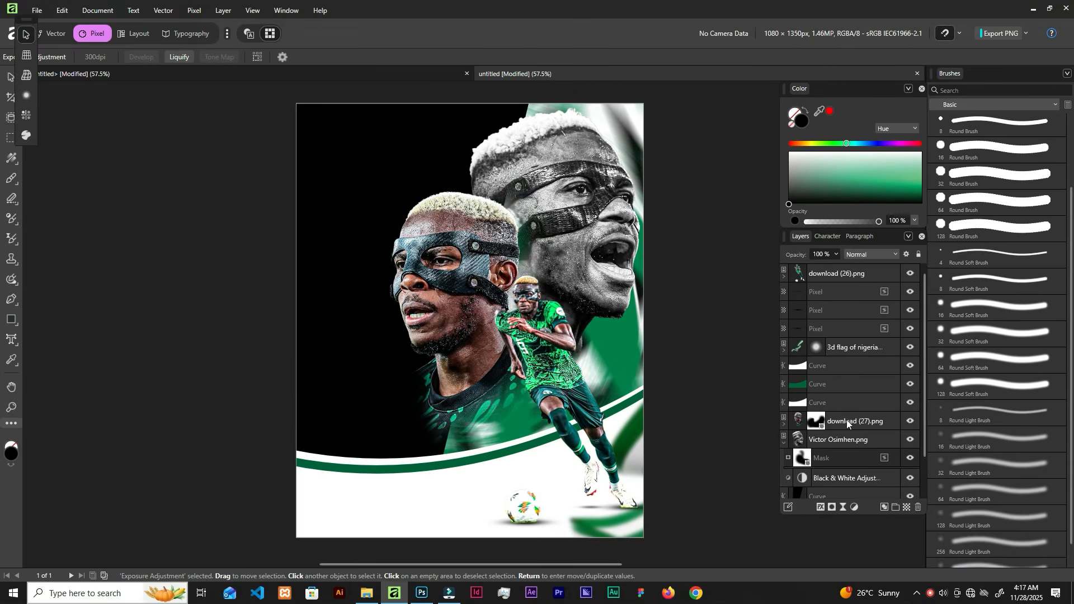
# - Create the artistic text "OSIMHEN" directly above the black curve layer, starting in the poster's dark upper-left area
pyautogui.scroll(-2, 877, 446)
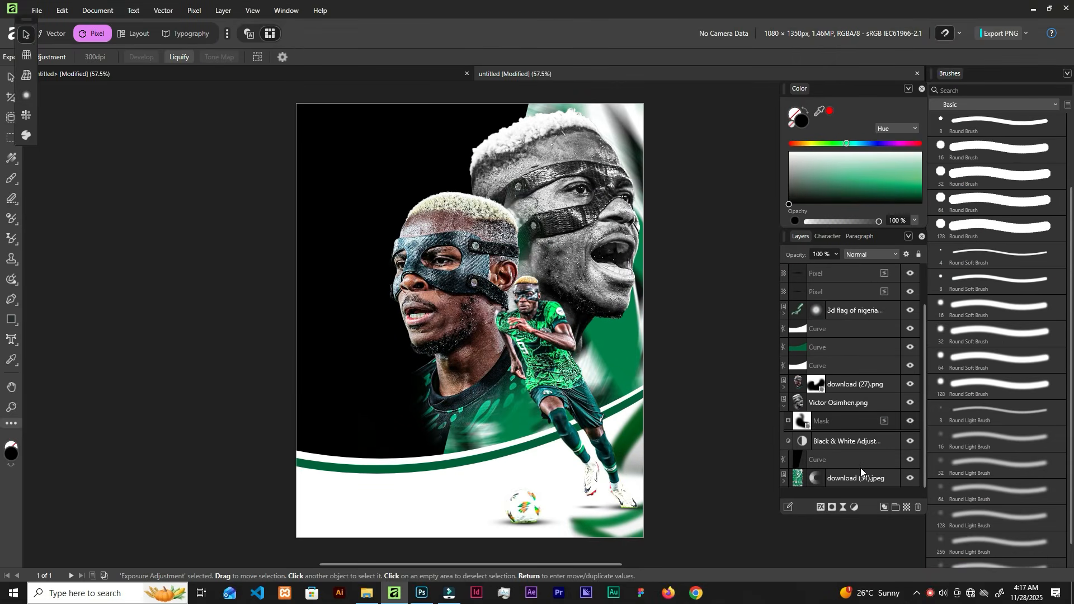
pyautogui.click(859, 465)
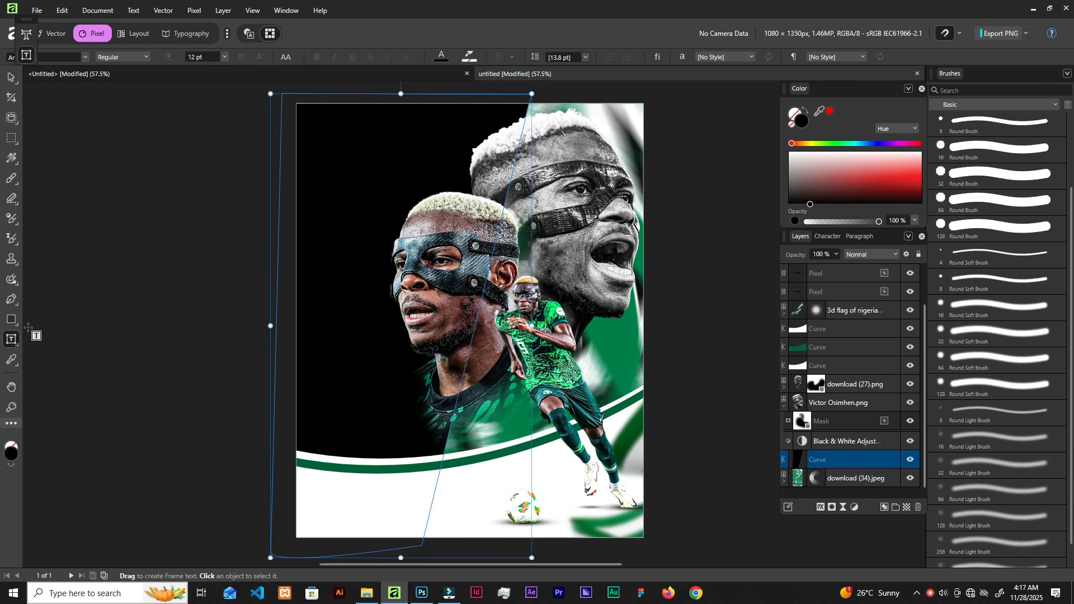
pyautogui.click(11, 339)
pyautogui.click(11, 340)
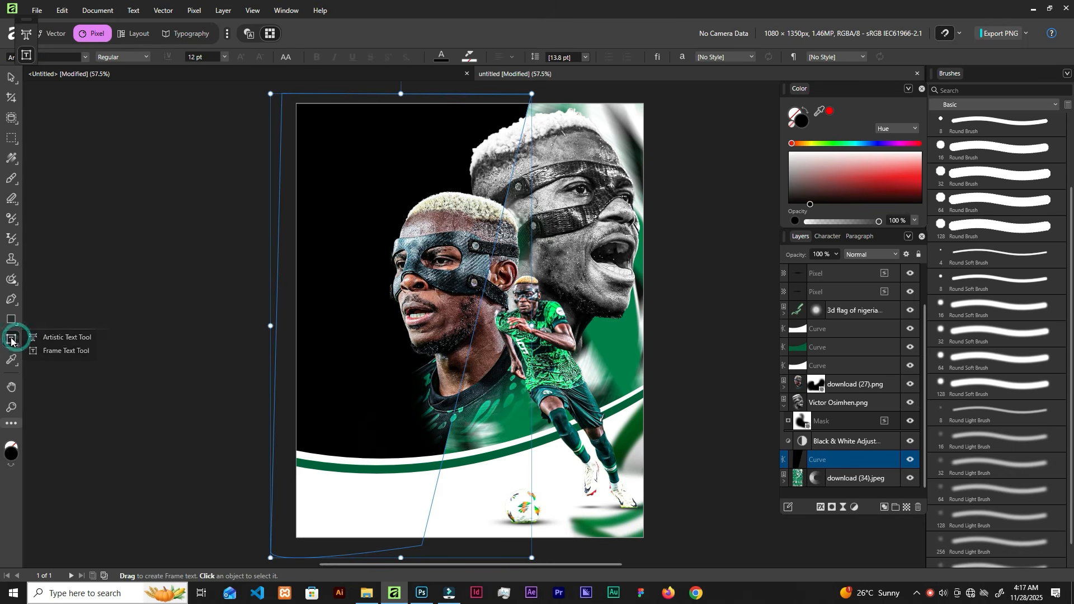
pyautogui.click(48, 336)
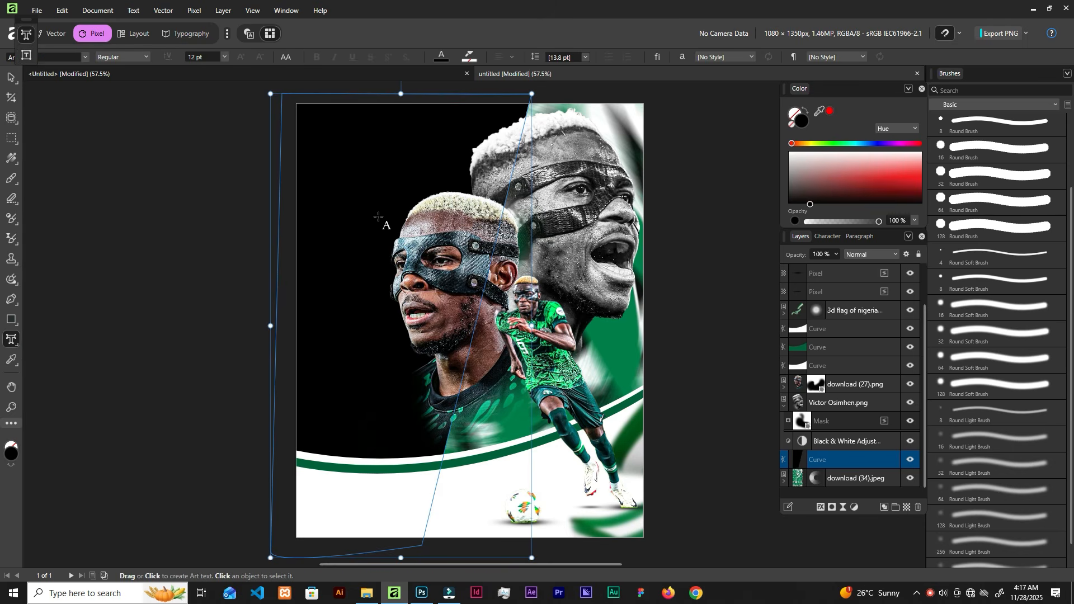
pyautogui.moveTo(315, 177); pyautogui.dragTo(389, 226)
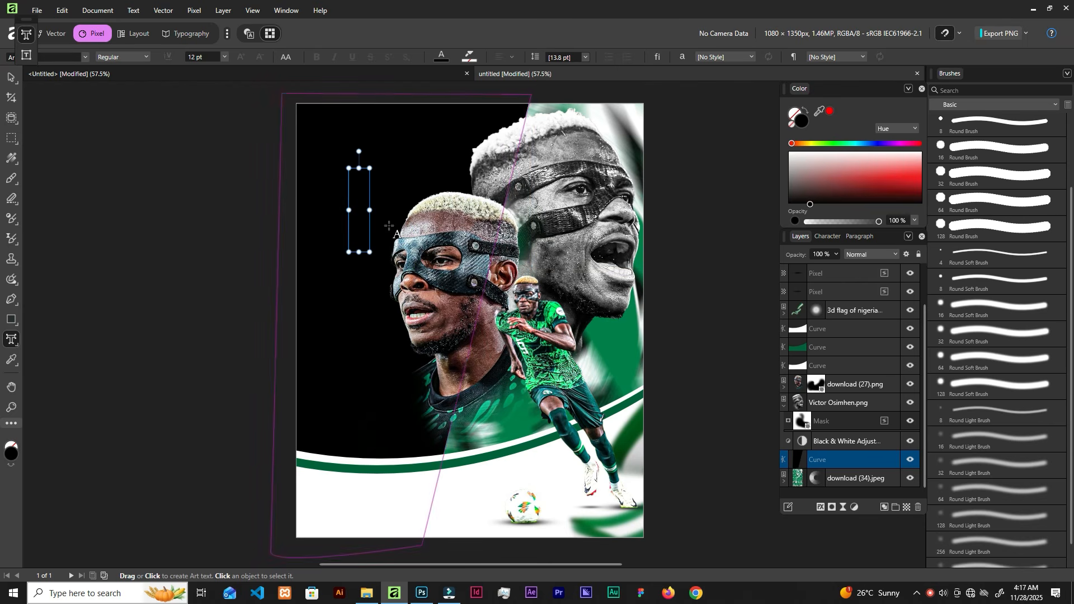
pyautogui.write('OSIMH')
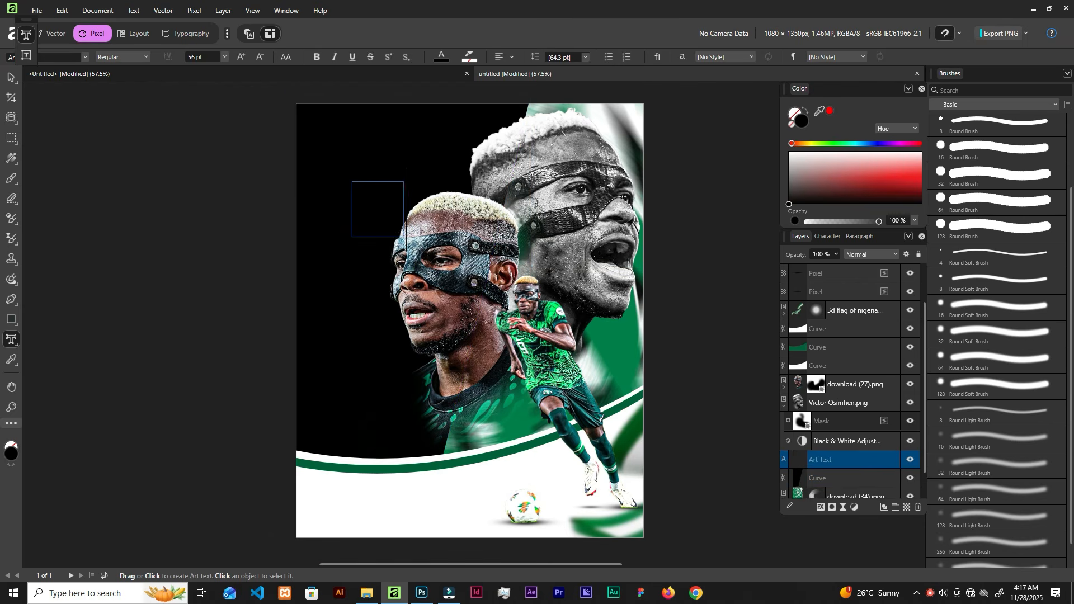
pyautogui.write('EN')
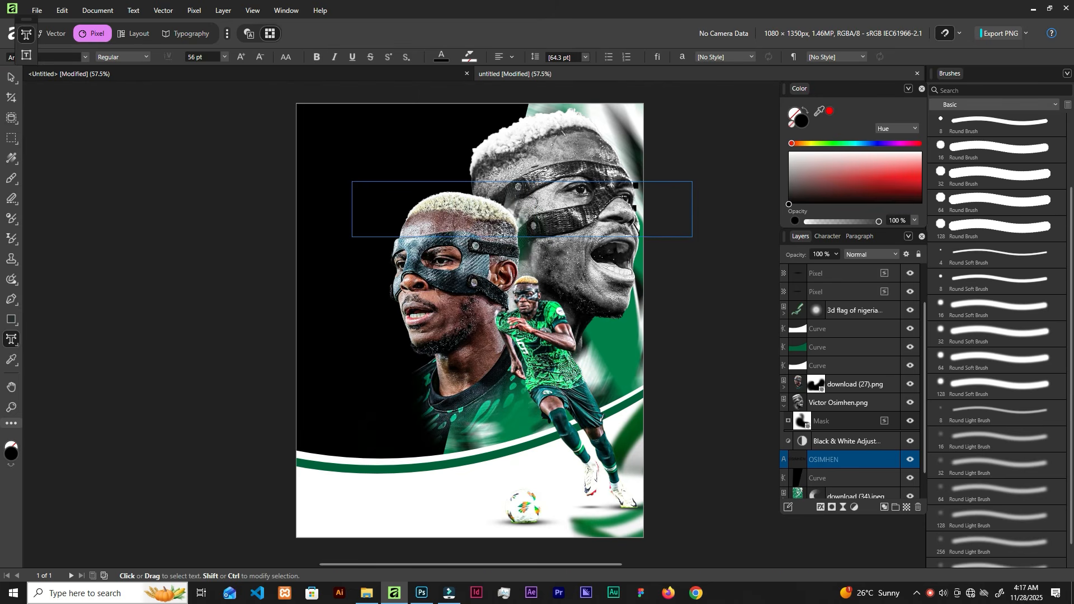
pyautogui.press('Escape')
# - Colour the OSIMHEN text white and rotate it 90° counterclockwise so it runs up the black area beside the colour portrait
pyautogui.moveTo(409, 271); pyautogui.dragTo(384, 193)
pyautogui.moveTo(377, 190); pyautogui.dragTo(378, 190)
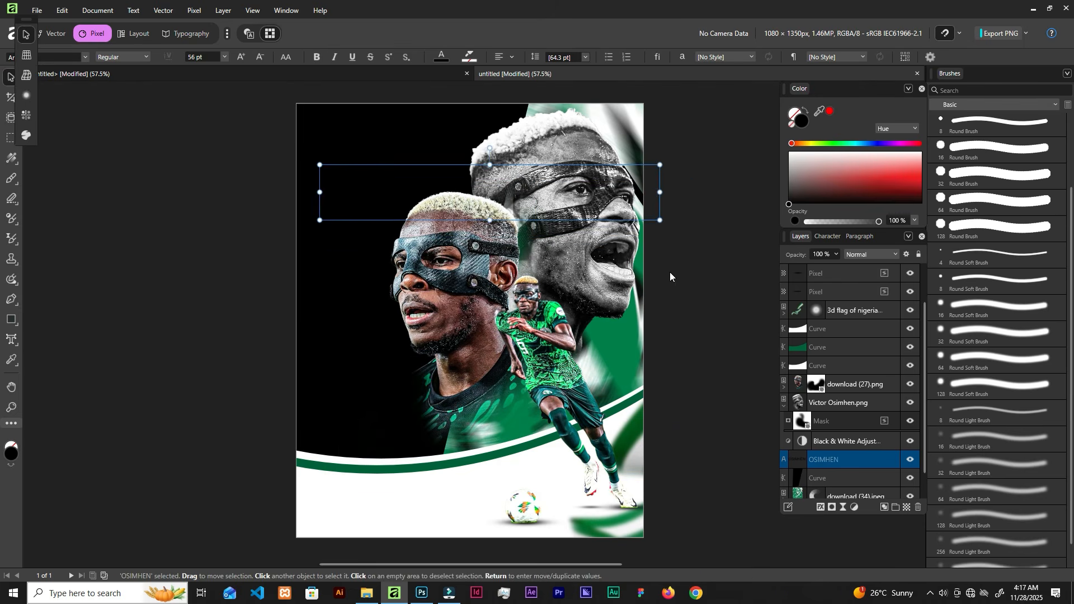
pyautogui.moveTo(796, 183); pyautogui.dragTo(773, 140)
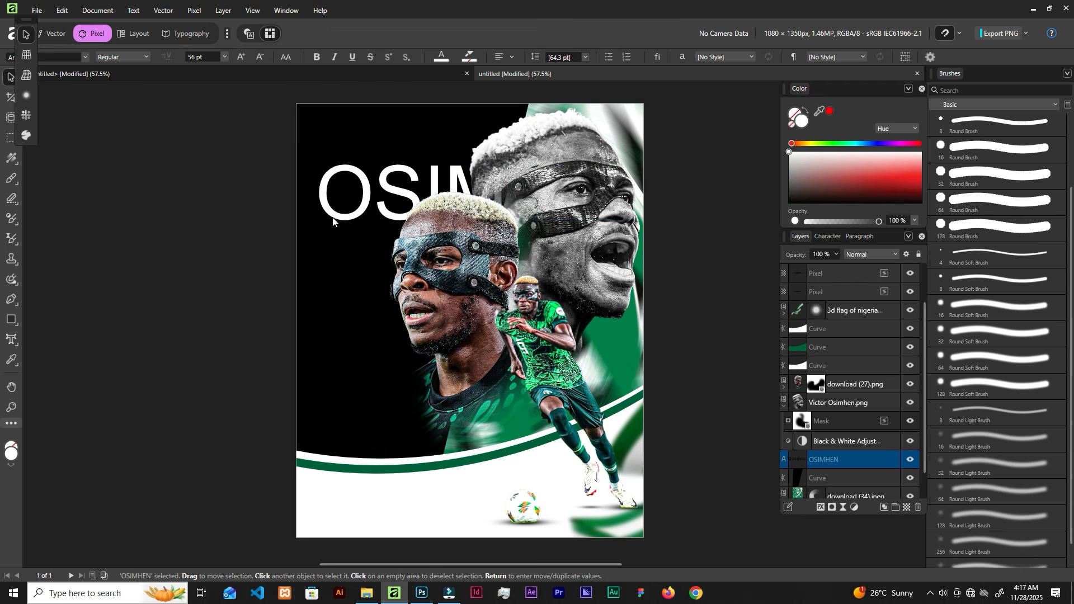
pyautogui.moveTo(663, 160); pyautogui.dragTo(321, 283)
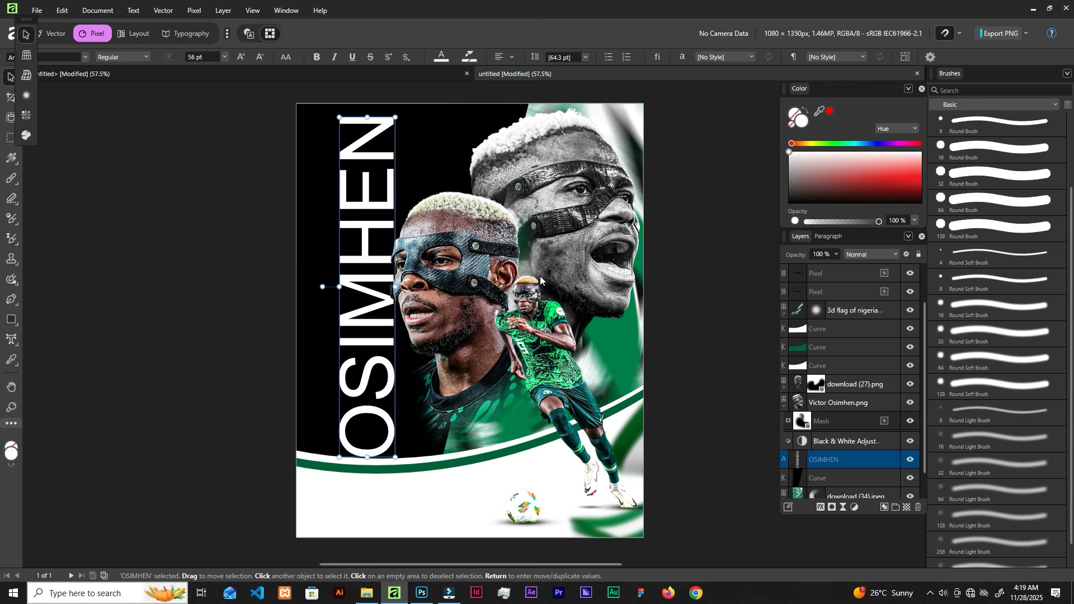
# - Change the OSIMHEN text's font to Built Titling
pyautogui.hotkey('ctrl', 't')
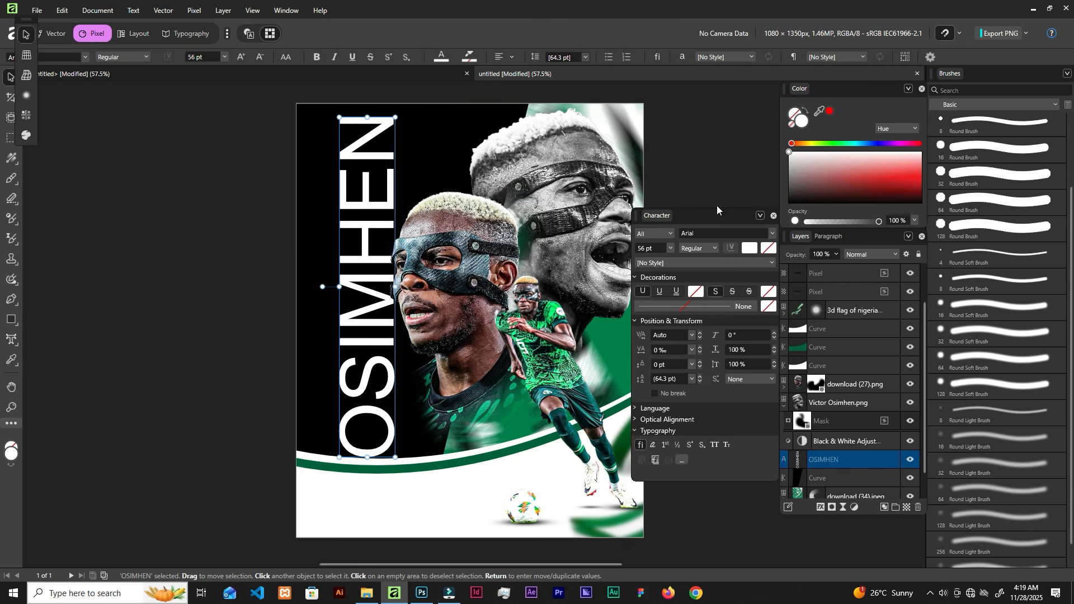
pyautogui.click(771, 235)
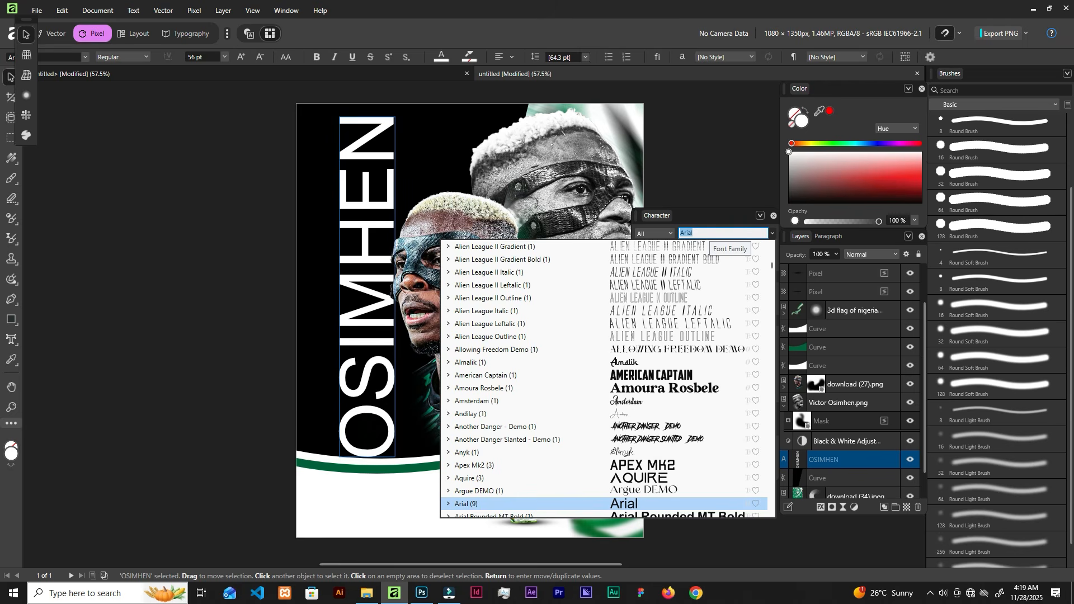
pyautogui.write('Built')
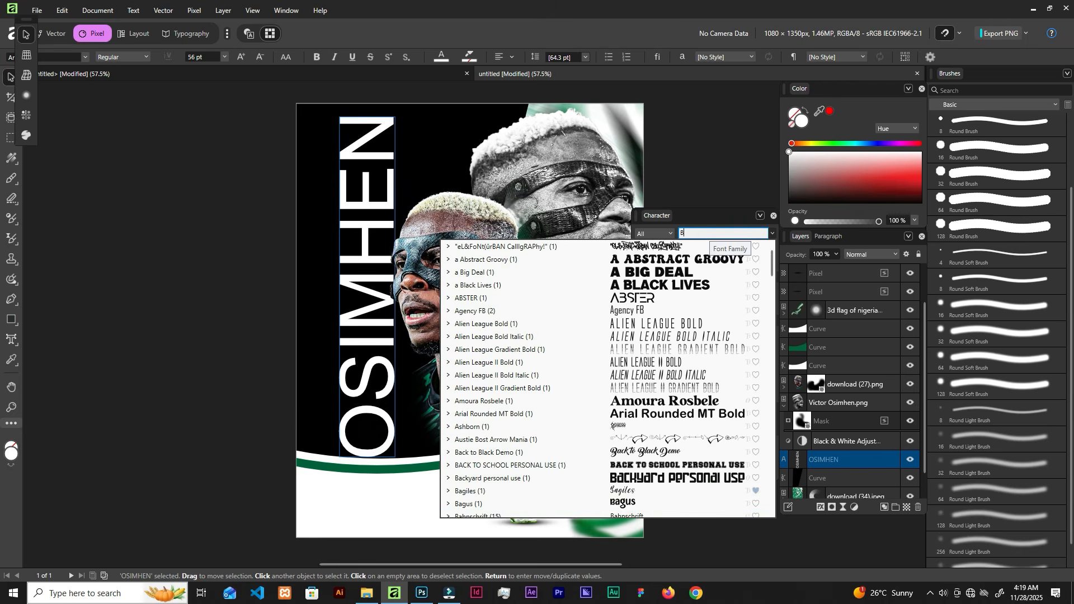
pyautogui.press('Return')
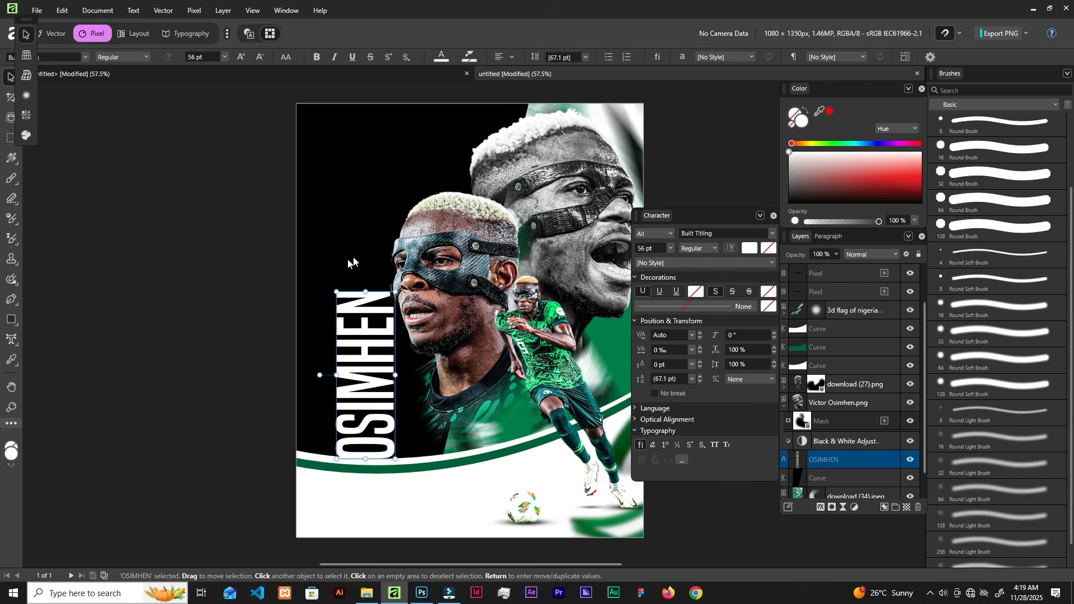
# - Enlarge the vertical OSIMHEN text to about 107.7 pt and position it behind the colour portrait, filling the black area's height
pyautogui.moveTo(336, 291); pyautogui.dragTo(290, 159)
pyautogui.moveTo(351, 201); pyautogui.dragTo(387, 193)
pyautogui.moveTo(332, 146); pyautogui.dragTo(327, 126)
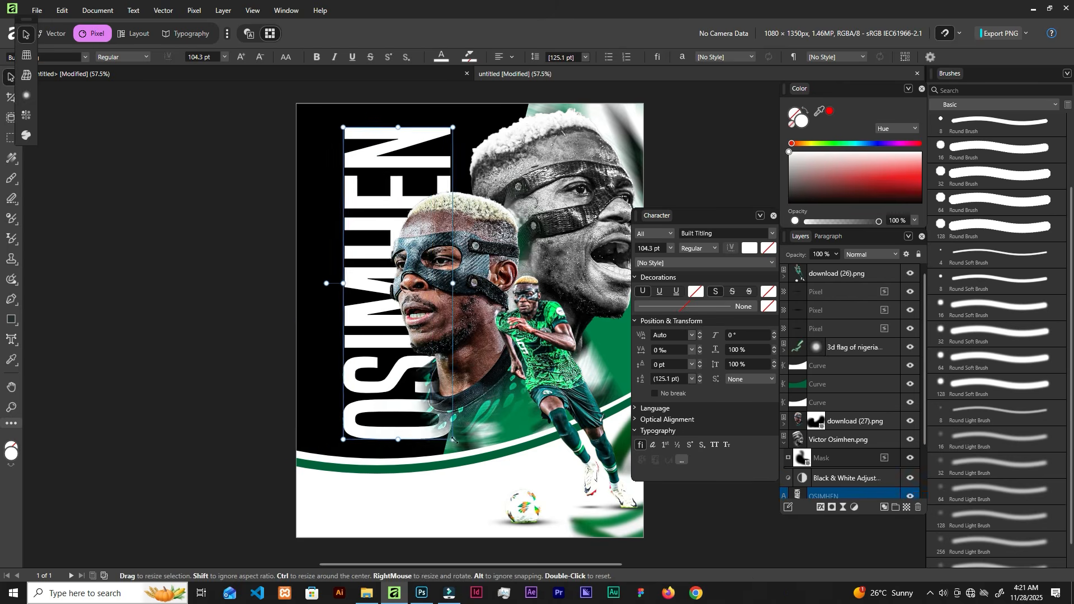
pyautogui.moveTo(448, 436); pyautogui.dragTo(457, 427)
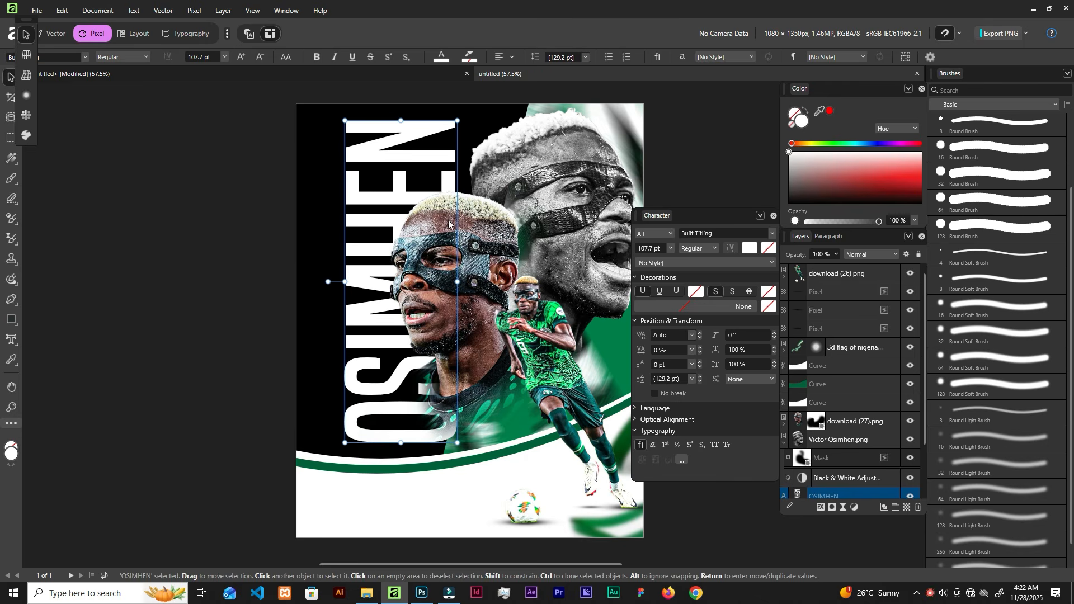
pyautogui.click(774, 216)
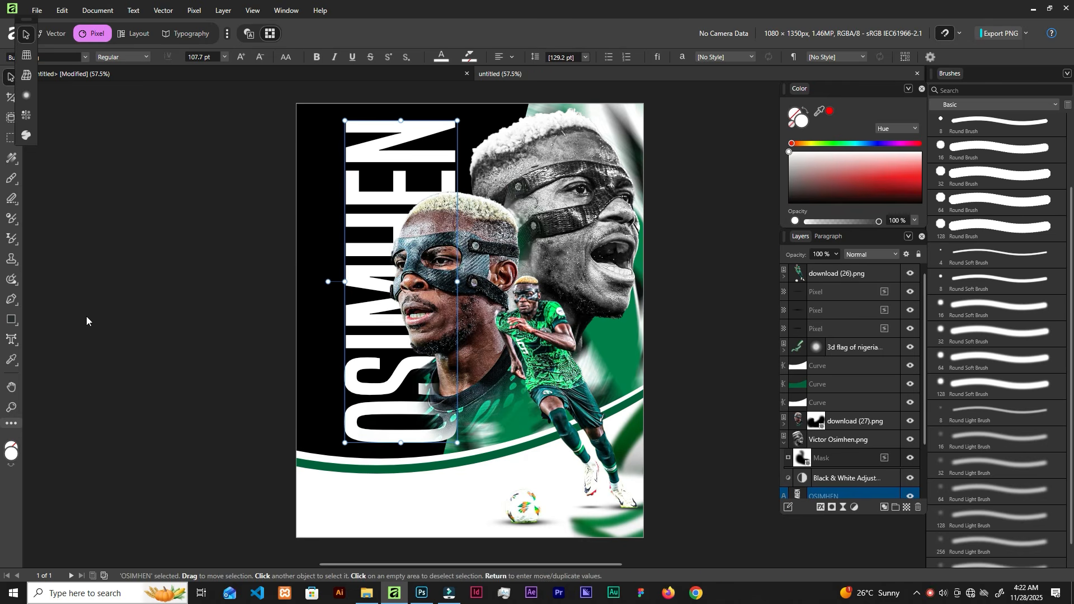
# - Apply a horizontal linear gradient fill to the OSIMHEN text from white to near-black, starting it slightly inside the letters' outer edge
pyautogui.click(12, 161)
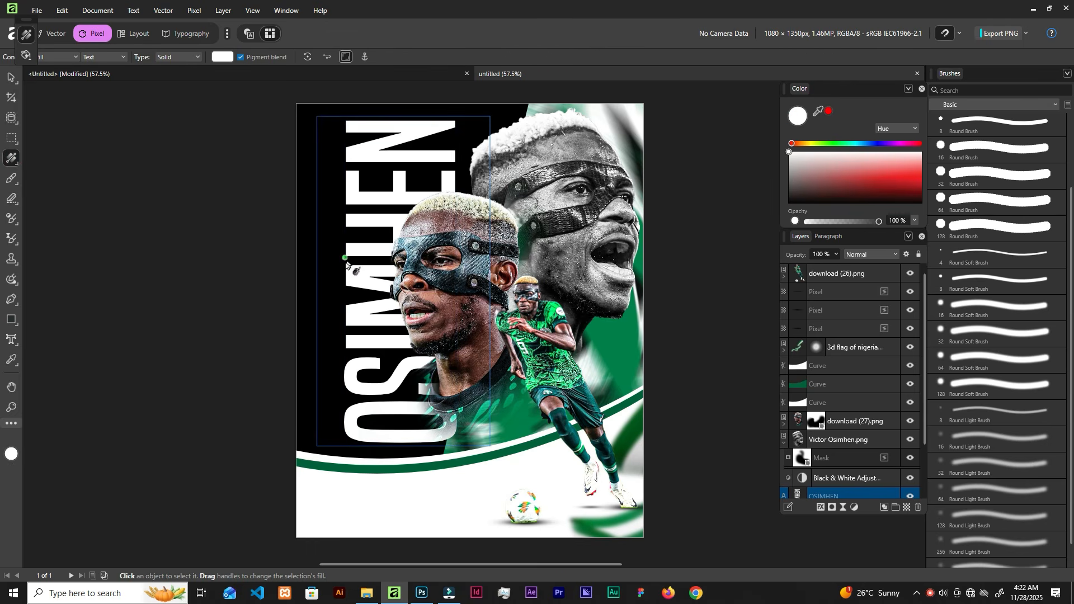
pyautogui.moveTo(344, 262); pyautogui.dragTo(453, 262)
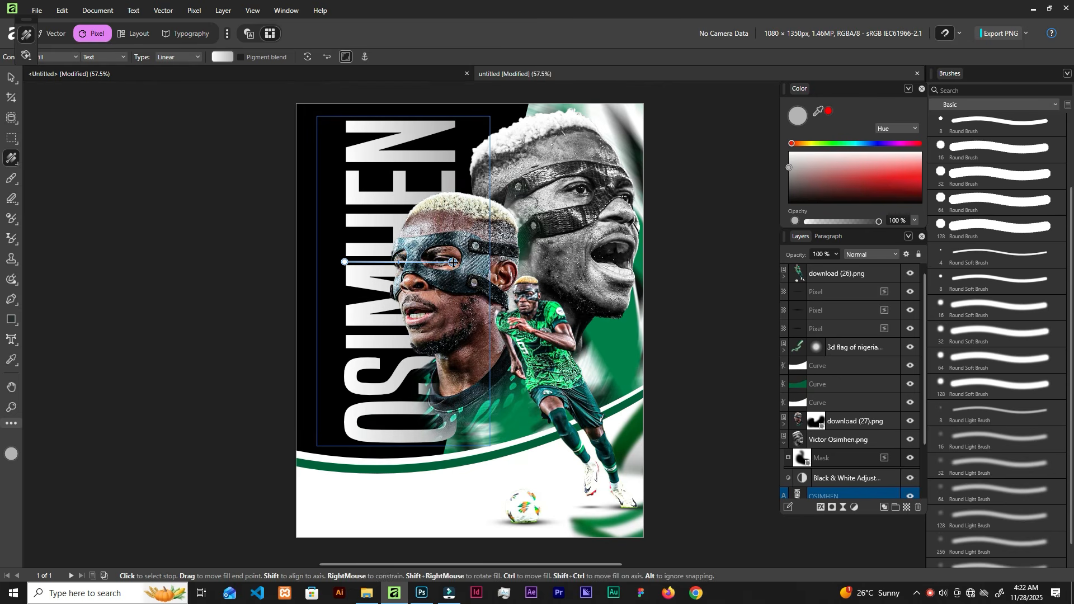
pyautogui.moveTo(803, 169); pyautogui.dragTo(761, 205)
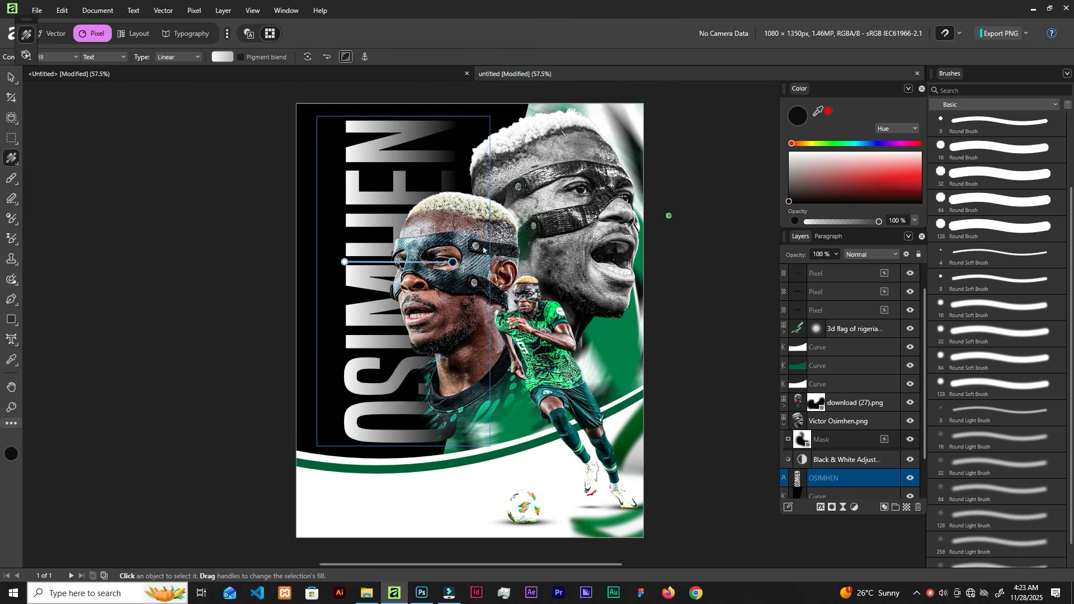
pyautogui.moveTo(399, 261); pyautogui.dragTo(411, 263)
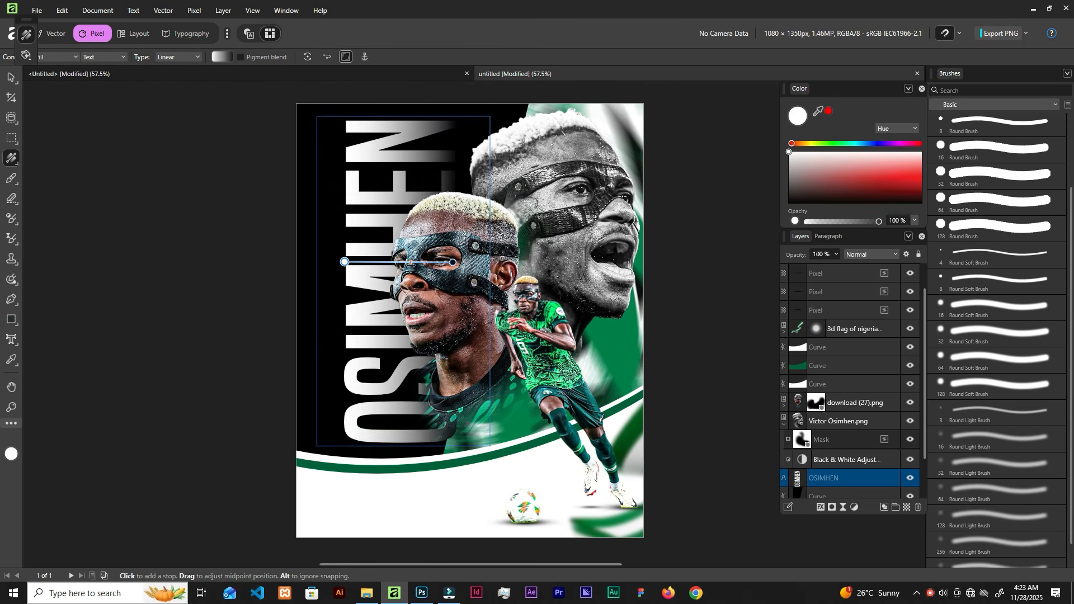
pyautogui.moveTo(344, 262); pyautogui.dragTo(359, 261)
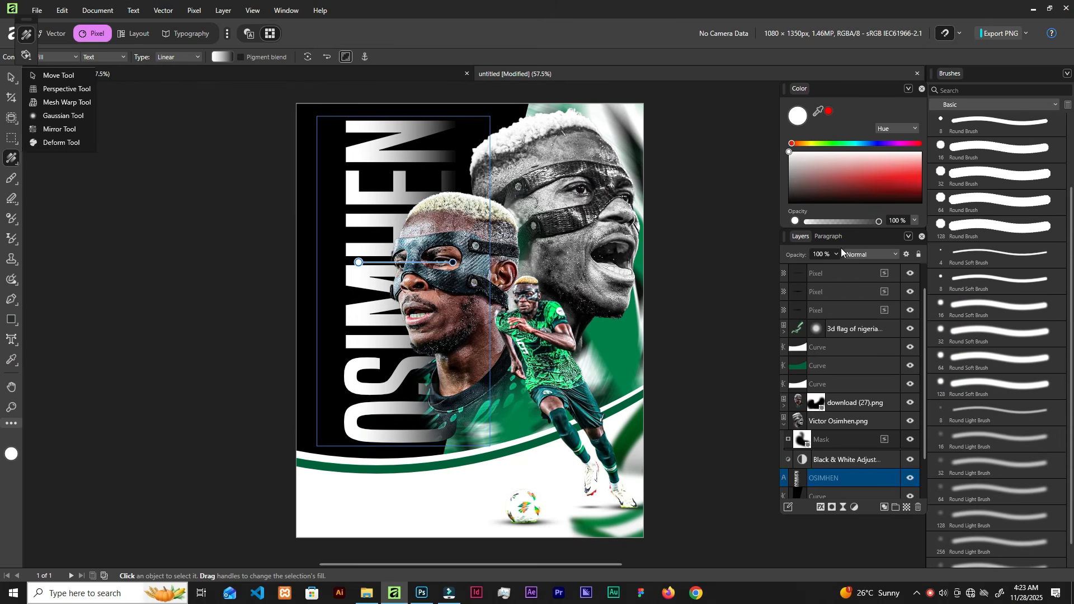
pyautogui.click(865, 243)
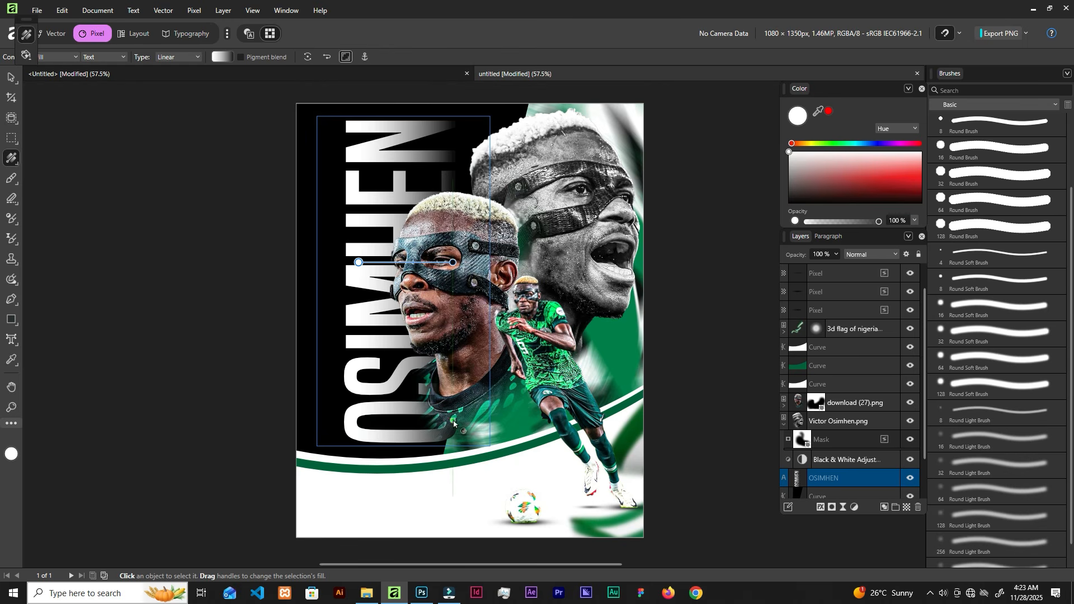
pyautogui.click(152, 237)
pyautogui.click(12, 77)
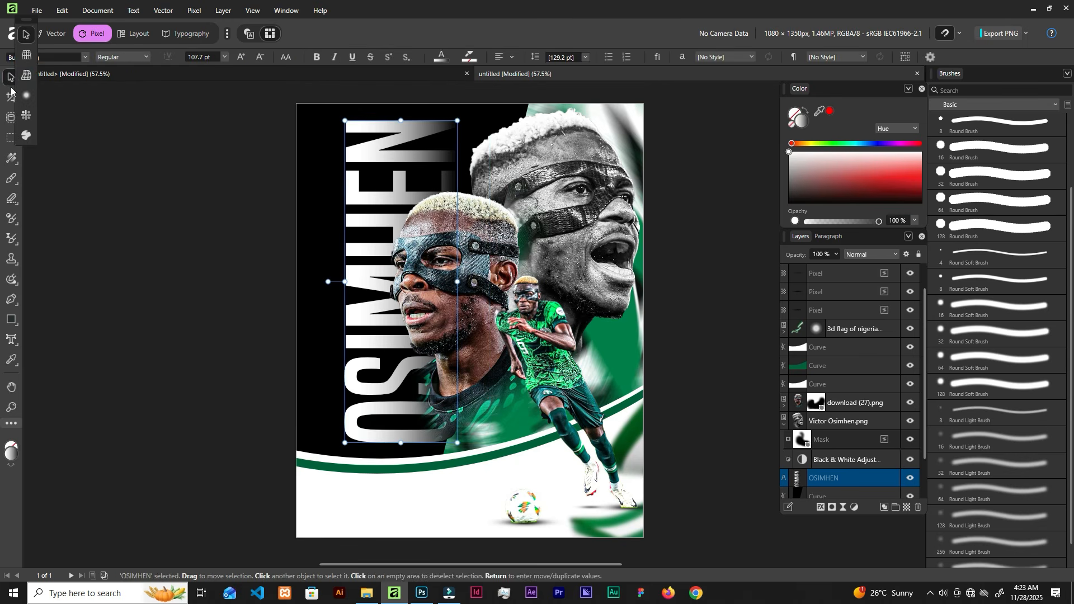
# - Try to fade the colour portrait's lower chest by painting black on its mask with the 512 Round Light Brush, and undo the stroke
pyautogui.click(471, 268)
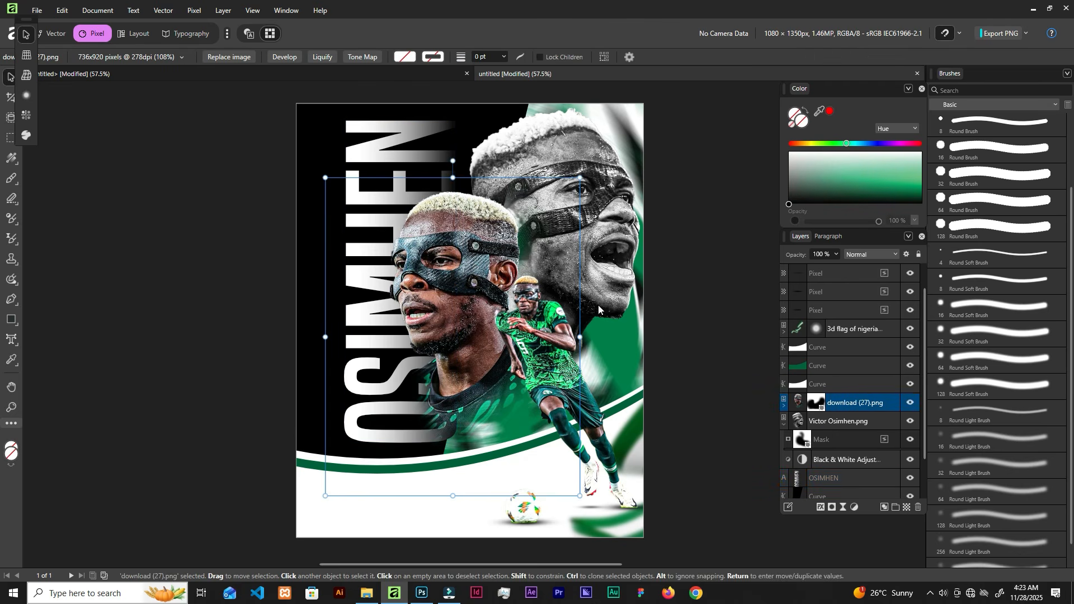
pyautogui.click(816, 402)
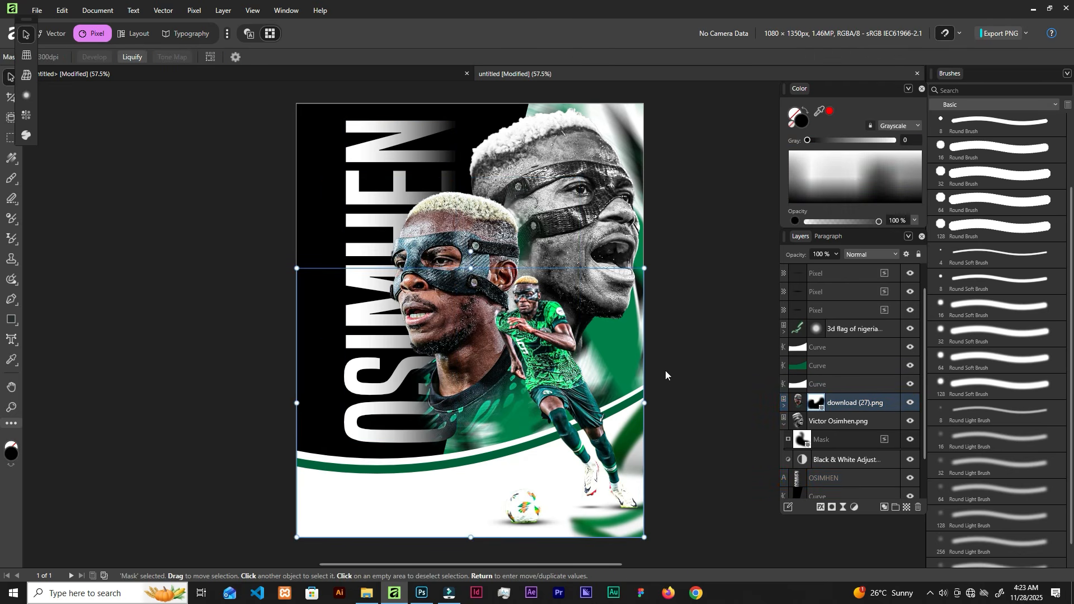
pyautogui.press('b')
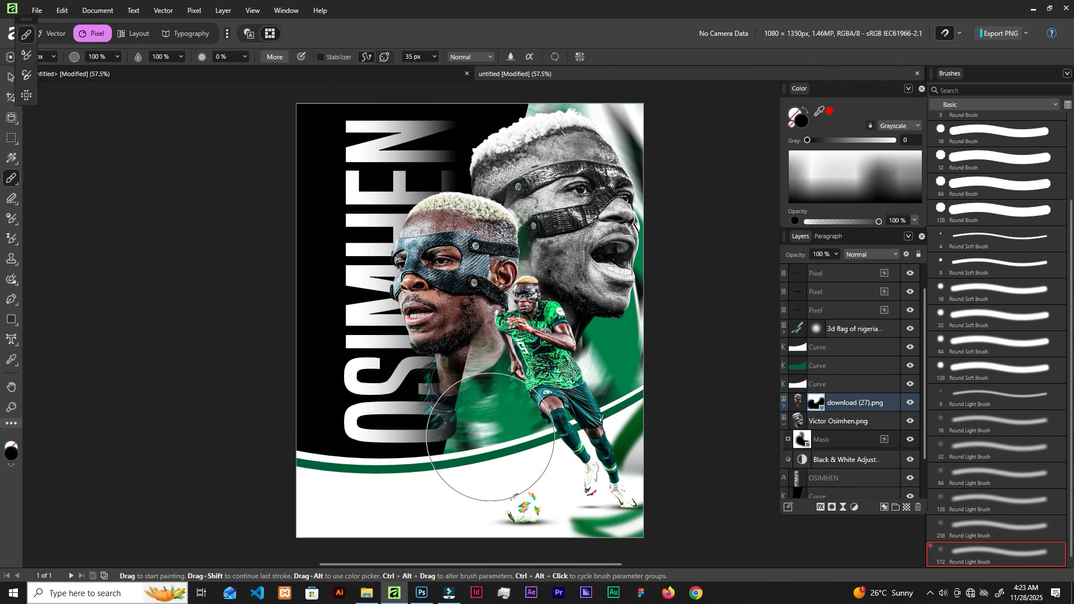
pyautogui.moveTo(490, 437); pyautogui.dragTo(464, 440)
pyautogui.hotkey('ctrl', 'z')
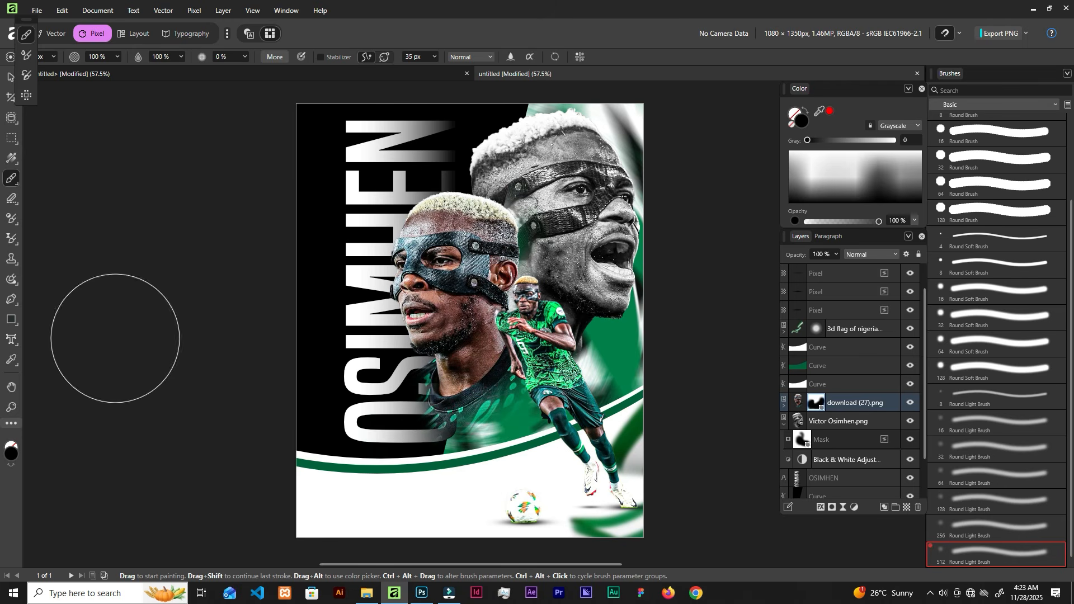
# - Paint white on the colour portrait's mask with a smaller Round Light Brush to bring back the jersey's faded lower chest
pyautogui.click(806, 114)
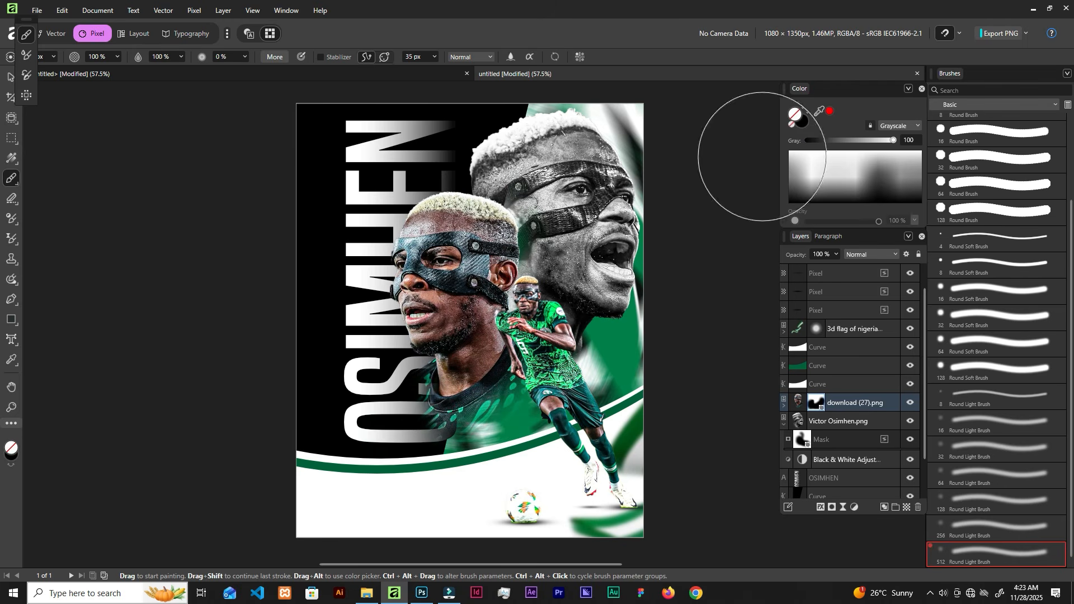
pyautogui.press('x')
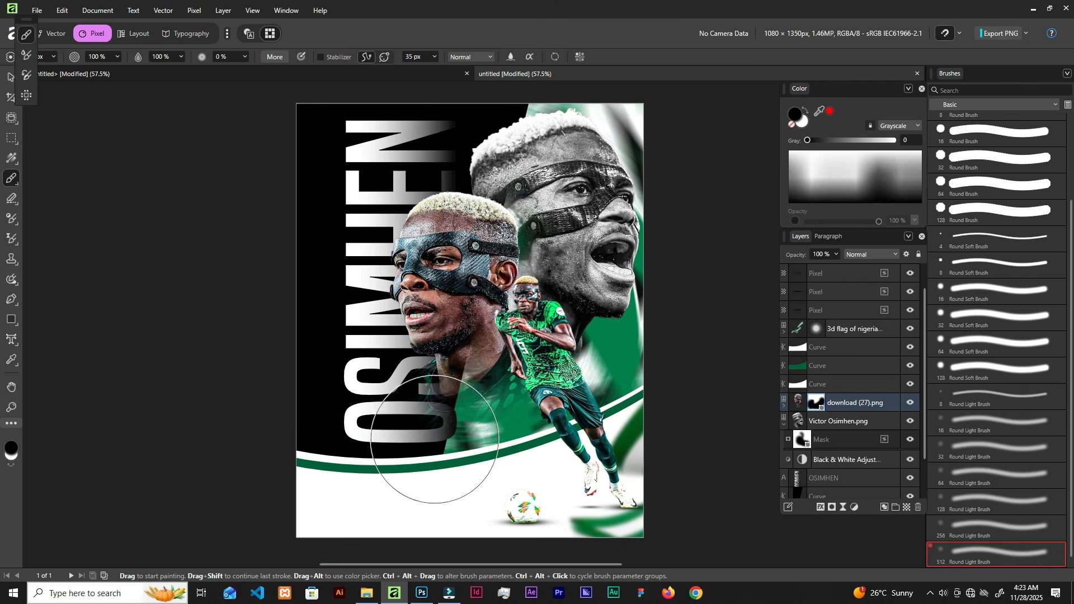
pyautogui.click(806, 115)
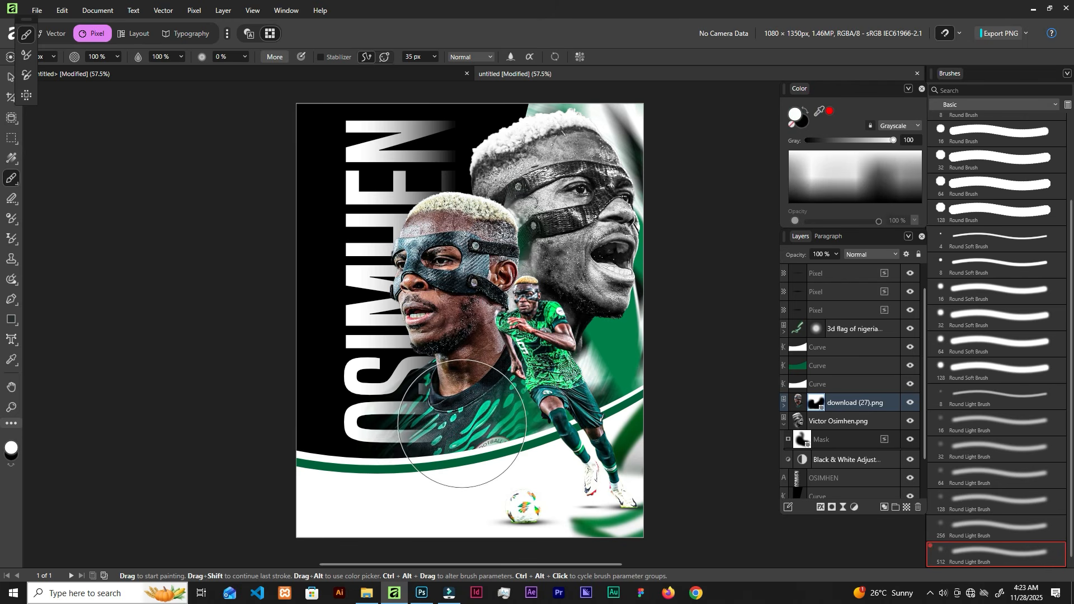
pyautogui.press('[')
pyautogui.press('[')
pyautogui.press('[')
pyautogui.press('[')
pyautogui.press('[')
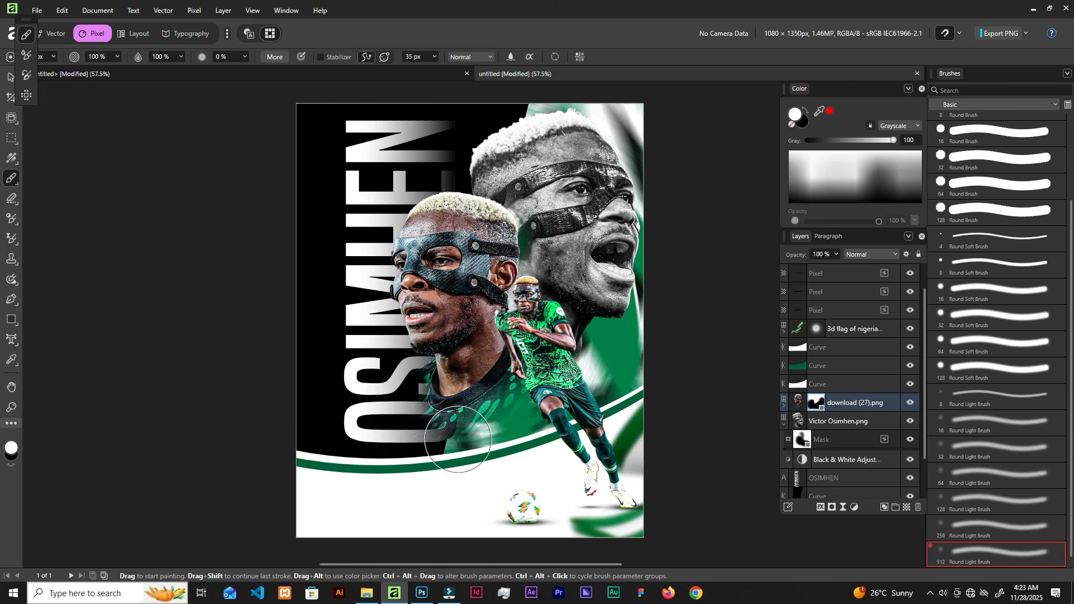
pyautogui.moveTo(459, 439)
pyautogui.mouseDown()
pyautogui.moveTo(540, 408)
pyautogui.moveTo(461, 426)
pyautogui.moveTo(451, 451)
pyautogui.moveTo(500, 448)
pyautogui.moveTo(455, 403)
pyautogui.moveTo(454, 465)
pyautogui.moveTo(532, 358)
pyautogui.mouseUp()
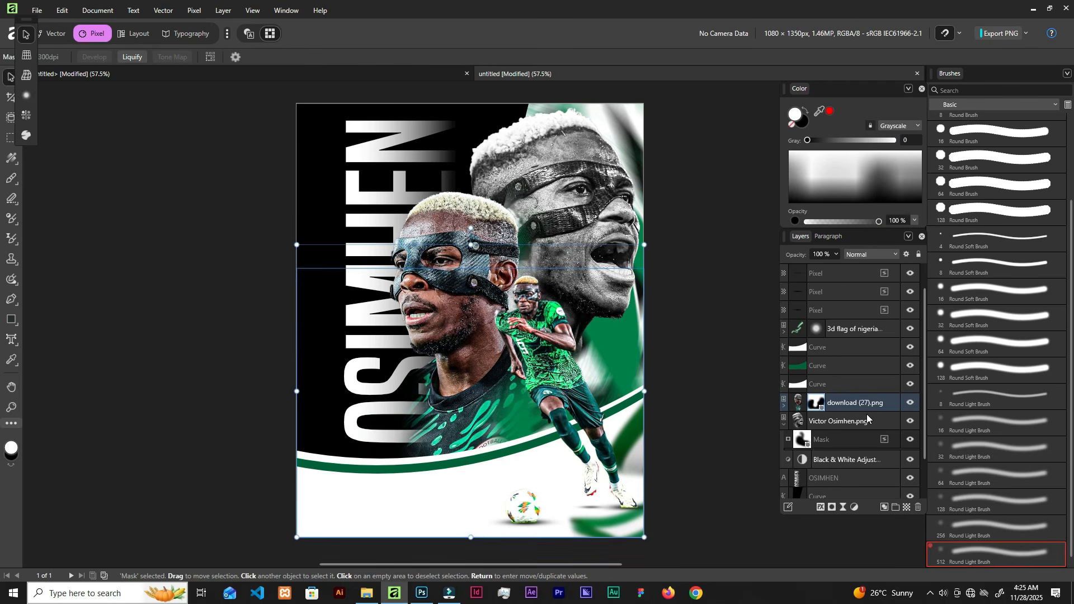
# - Add a new pixel layer above the Victor Osimhen.png portrait and set its blend mode to Screen
pyautogui.click(868, 419)
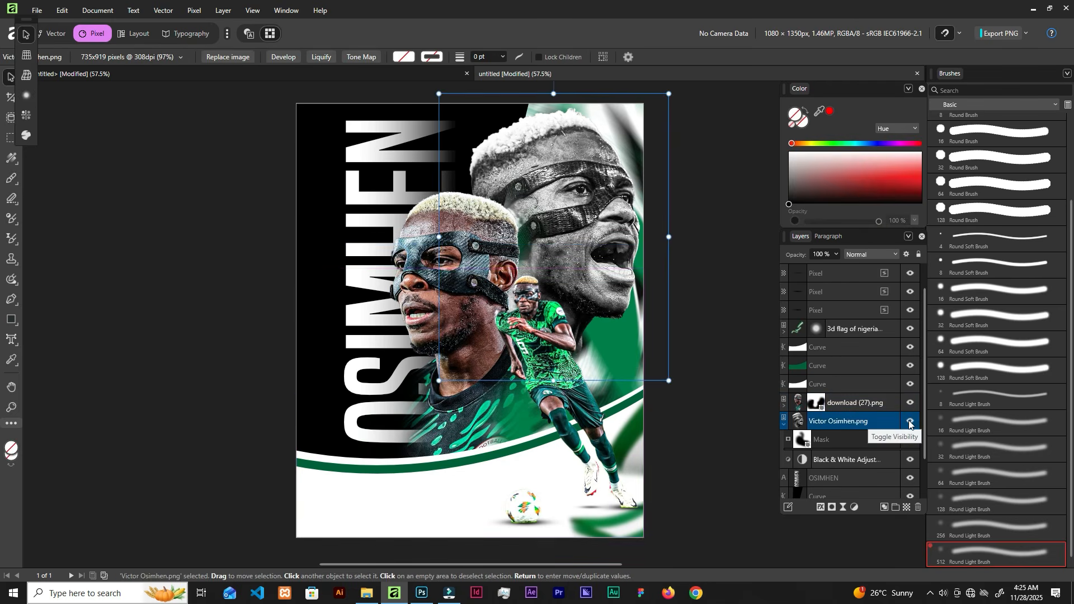
pyautogui.click(910, 422)
pyautogui.click(910, 422)
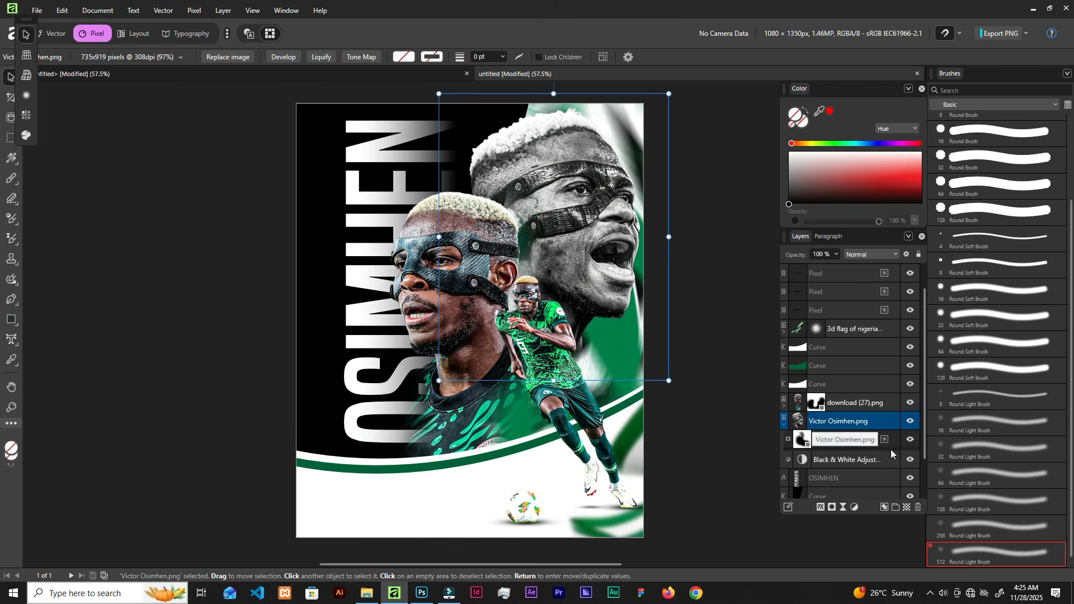
pyautogui.click(906, 508)
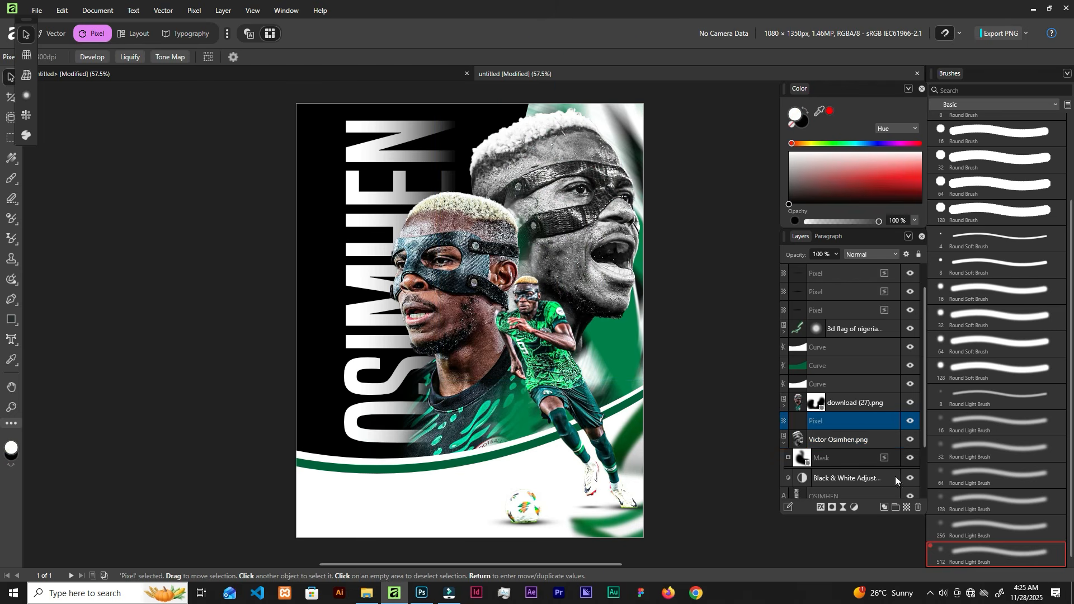
pyautogui.click(876, 257)
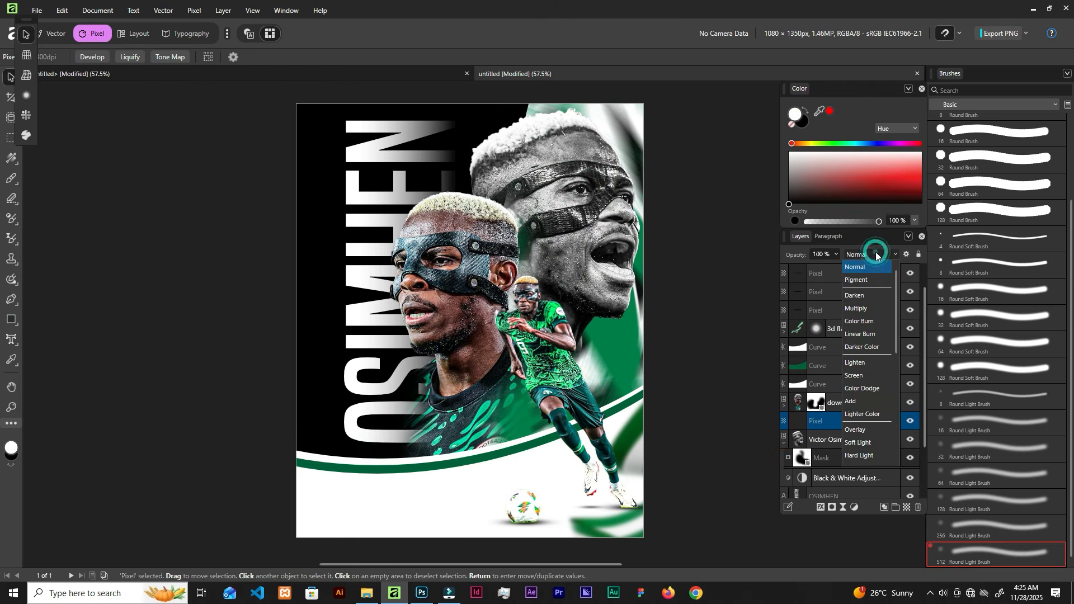
pyautogui.click(854, 374)
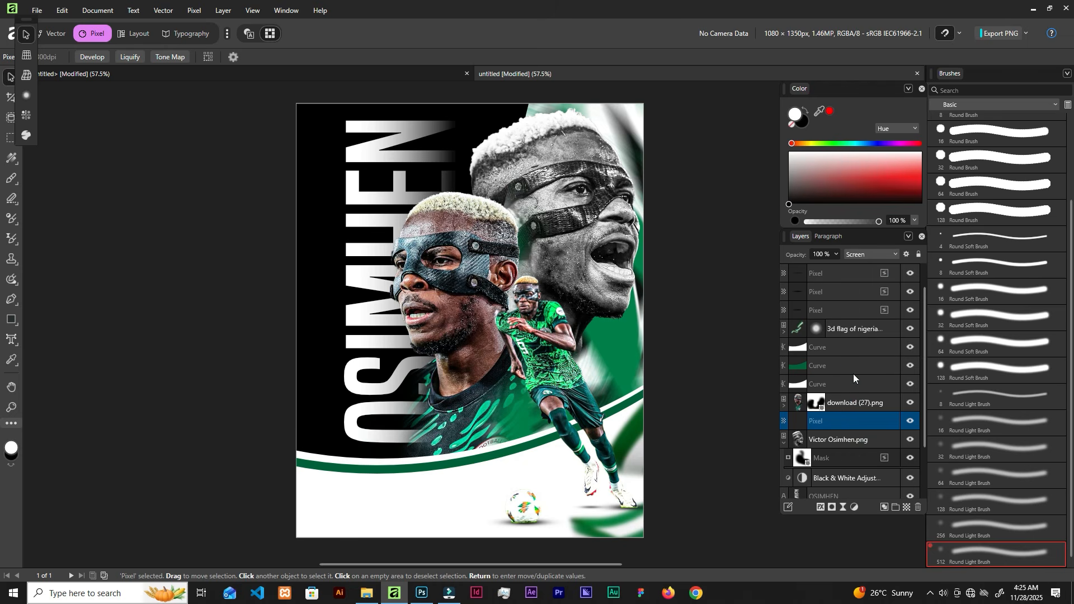
# - Enlarge the Paint Brush tip and set the brush colour to green 028e54
pyautogui.click(11, 181)
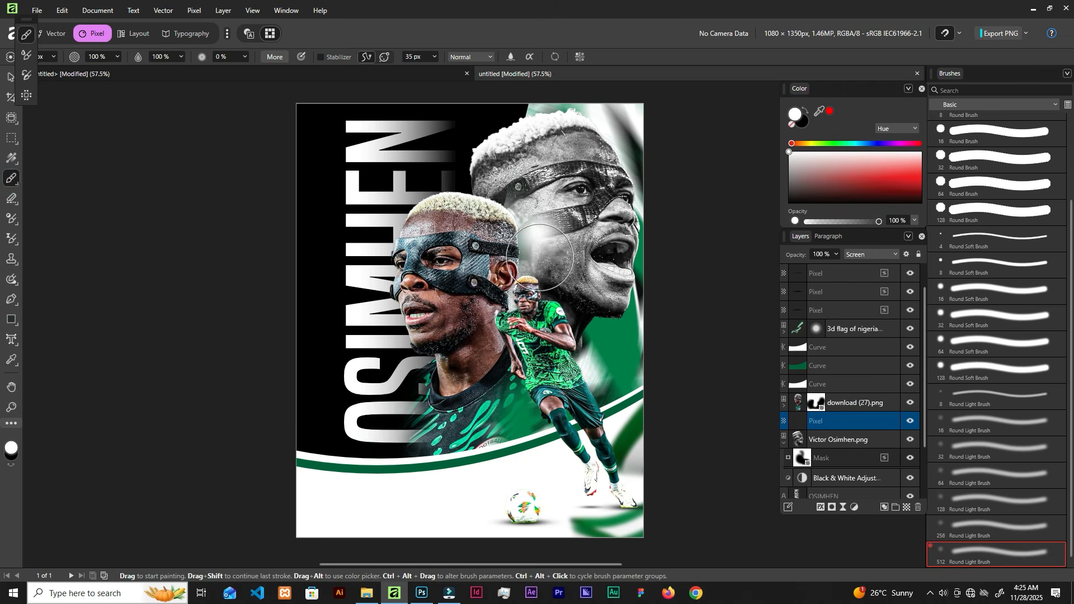
pyautogui.press(']')
pyautogui.press(']')
pyautogui.press(']')
pyautogui.press(']')
pyautogui.press(']')
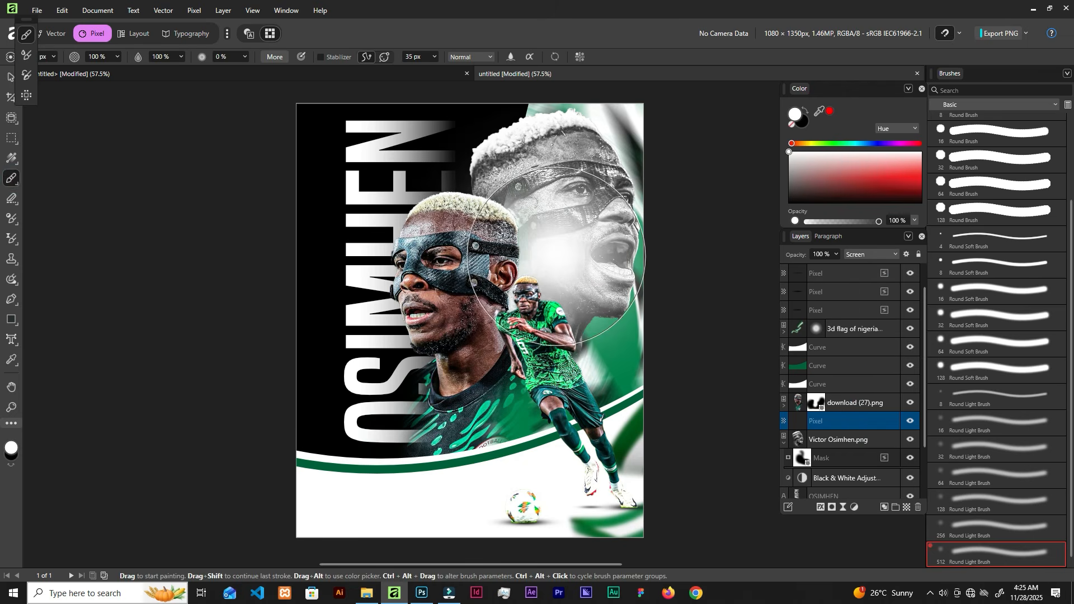
pyautogui.press('[')
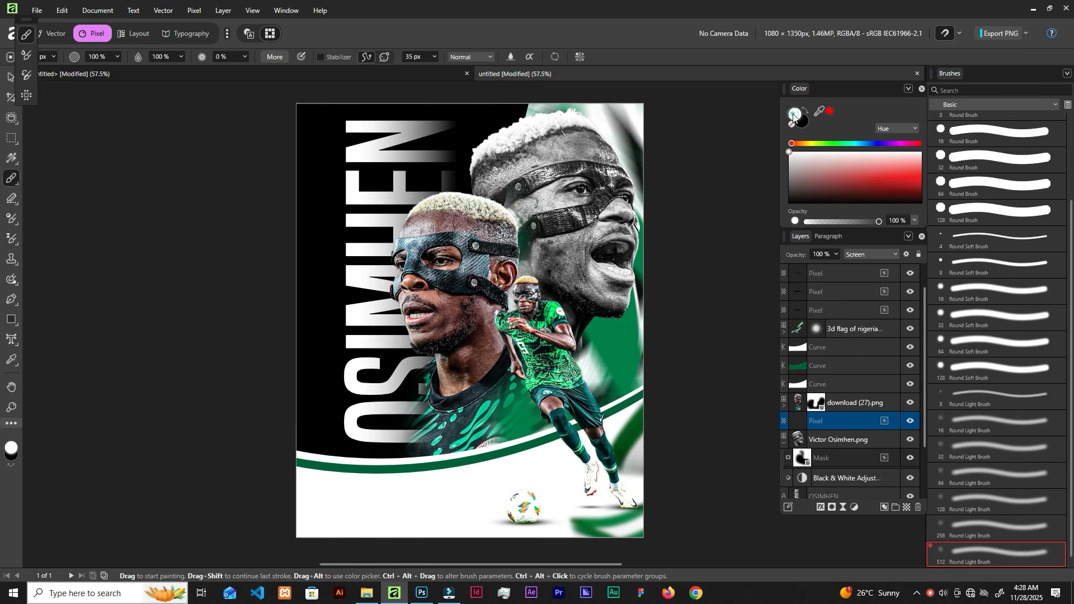
pyautogui.click(795, 114)
pyautogui.click(795, 269)
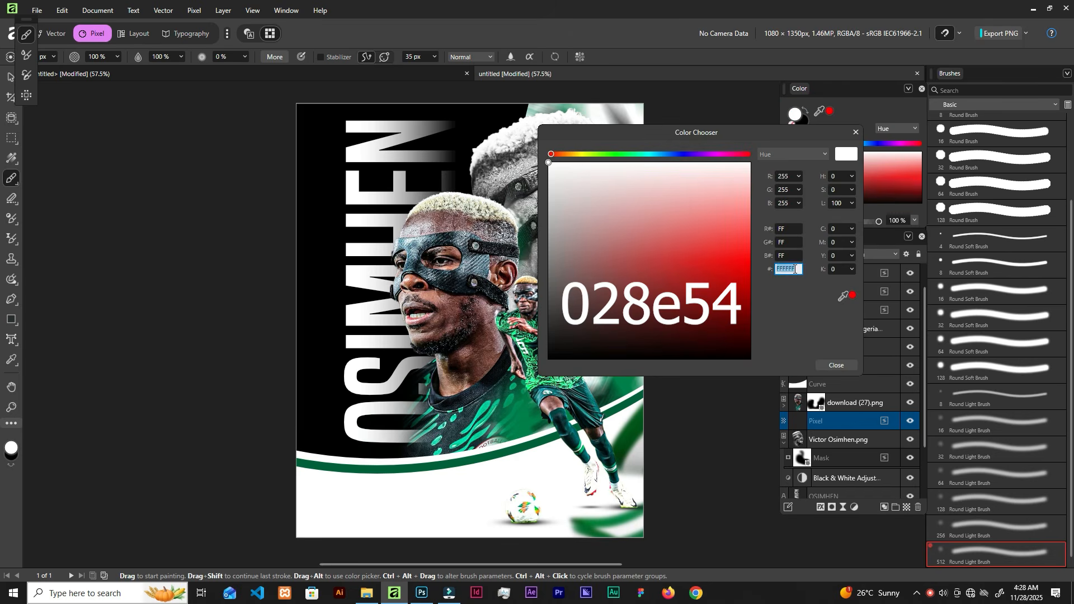
pyautogui.click(834, 364)
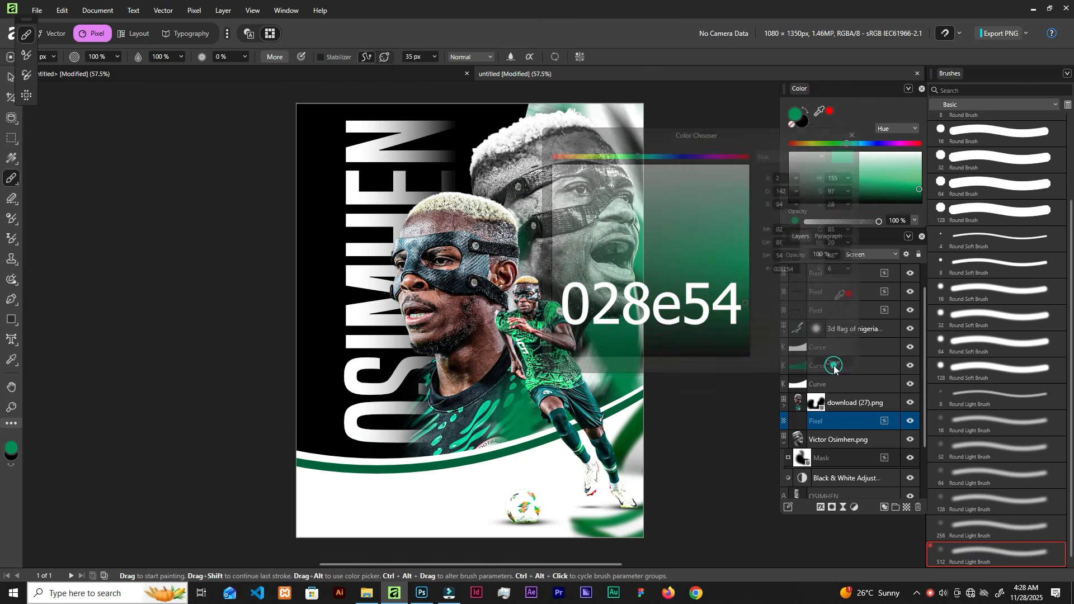
# - Paint soft green light on the Screen layer over the black-and-white portrait and the area behind the colour portrait, using a larger brush
pyautogui.press(']')
pyautogui.press(']')
pyautogui.press(']')
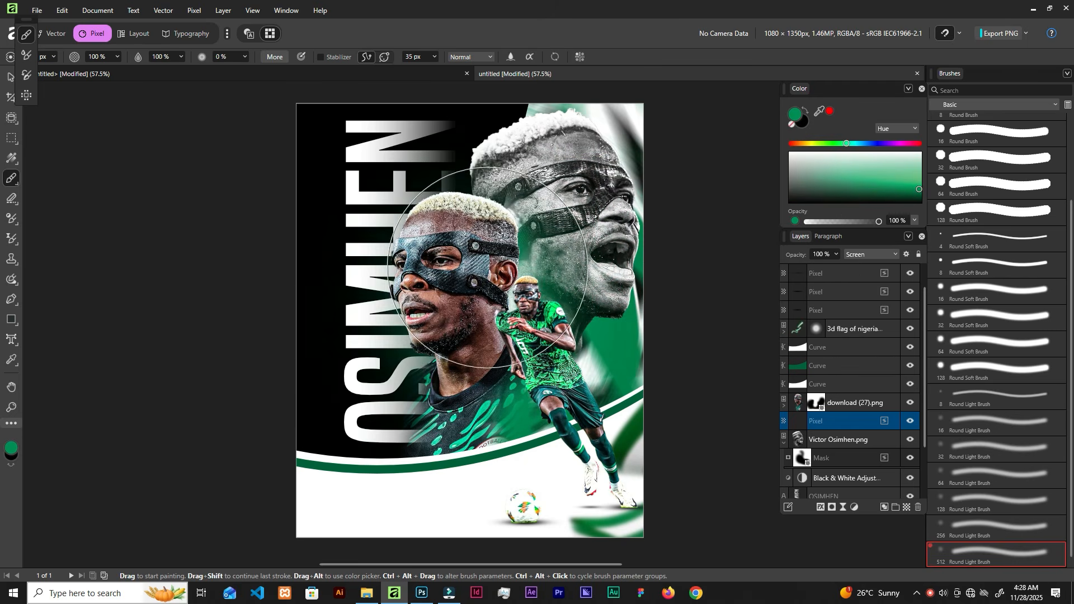
pyautogui.click(492, 253)
pyautogui.click(505, 276)
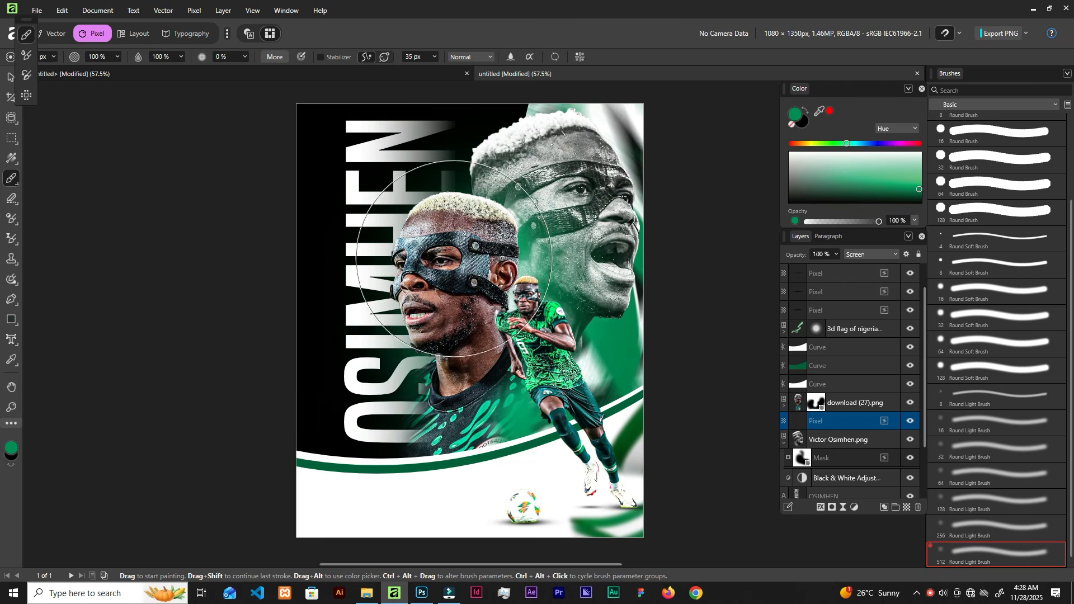
pyautogui.click(465, 229)
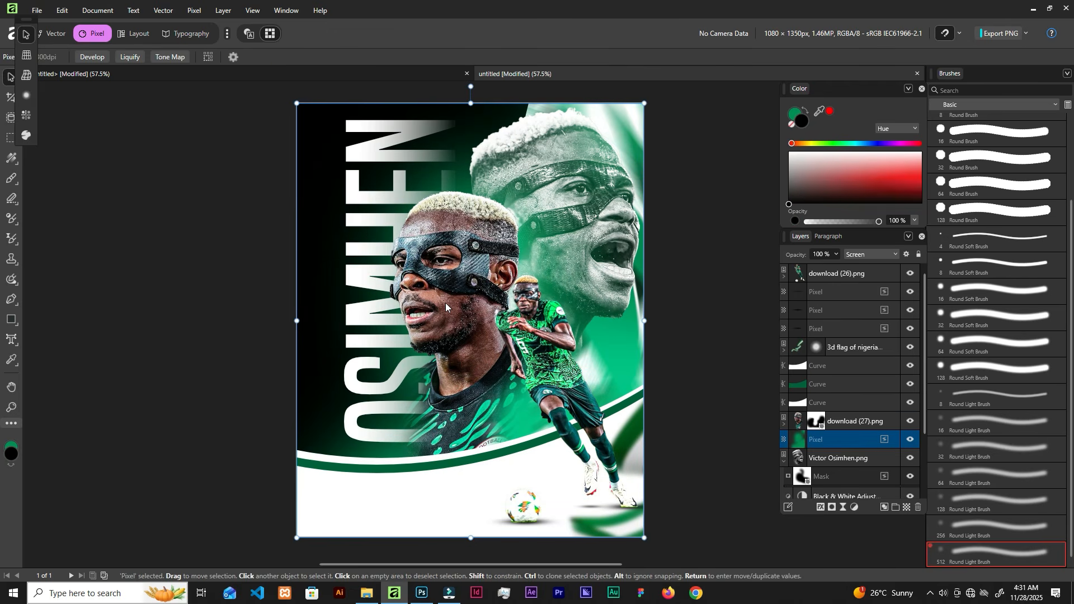
# - Add a pixel layer directly above the colour portrait, download (27).png, and set its blend mode to Screen
pyautogui.click(456, 277)
pyautogui.click(458, 240)
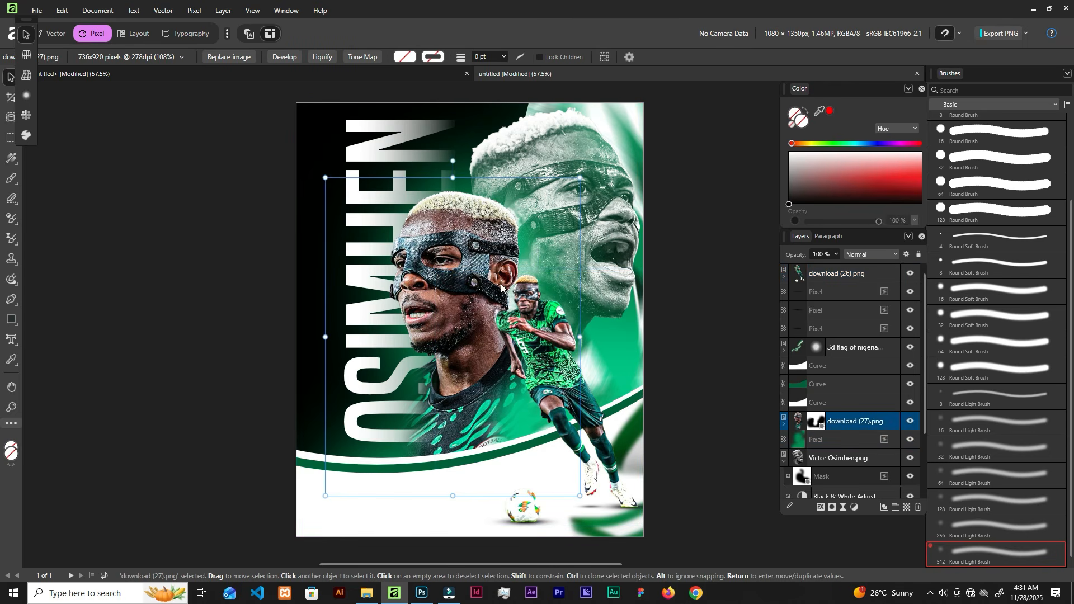
pyautogui.click(905, 507)
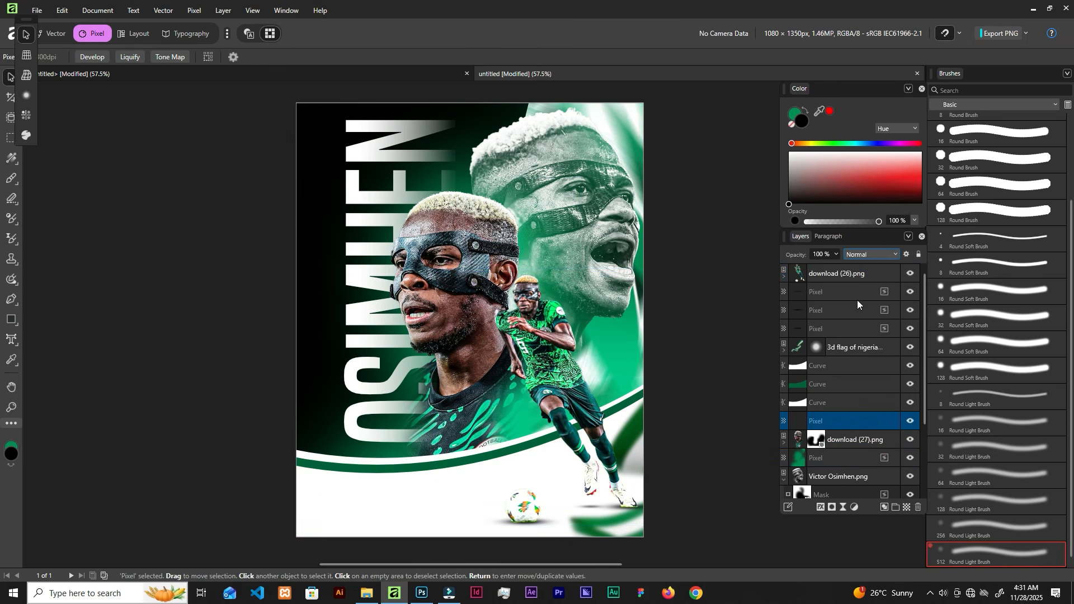
pyautogui.click(868, 256)
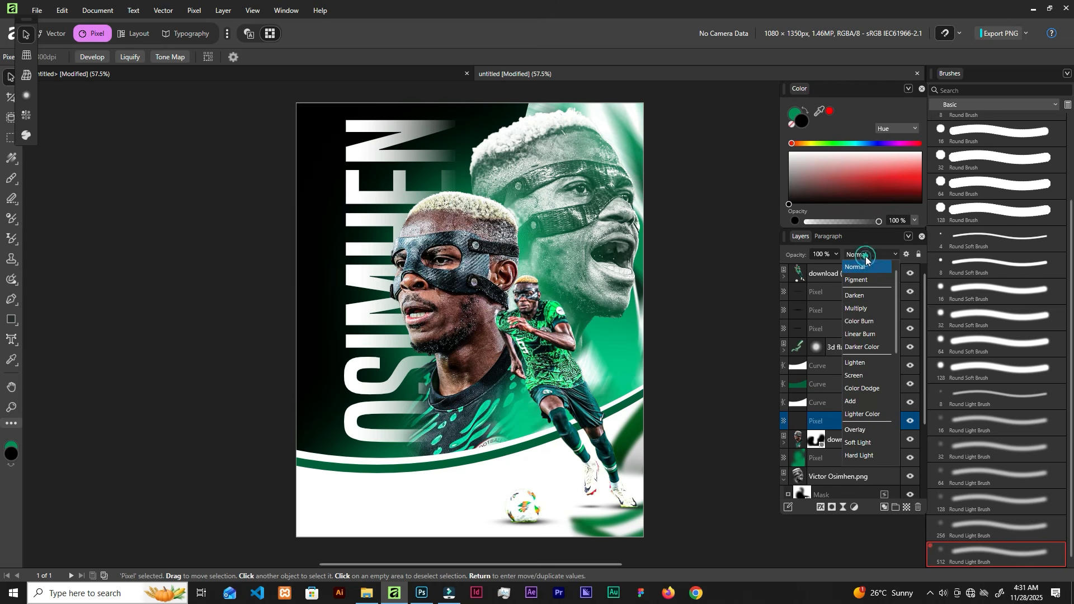
pyautogui.click(856, 376)
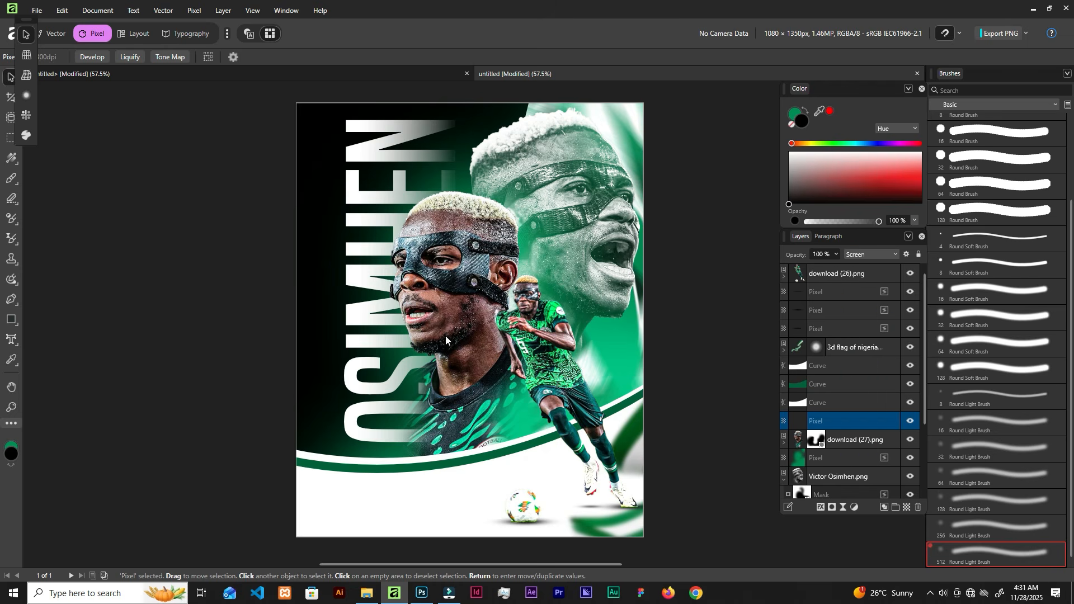
# - Paint a soft green glow over the colour portrait's lower chest on the new Screen layer, using a smaller brush
pyautogui.press('b')
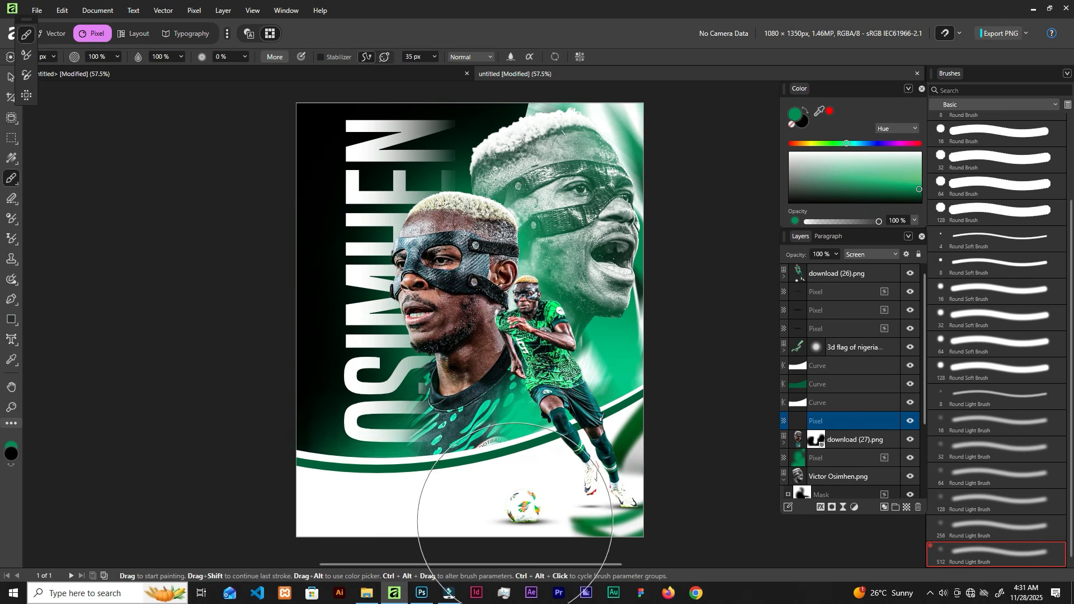
pyautogui.press('[')
pyautogui.press('[')
pyautogui.press('[')
pyautogui.press('[')
pyautogui.press('[')
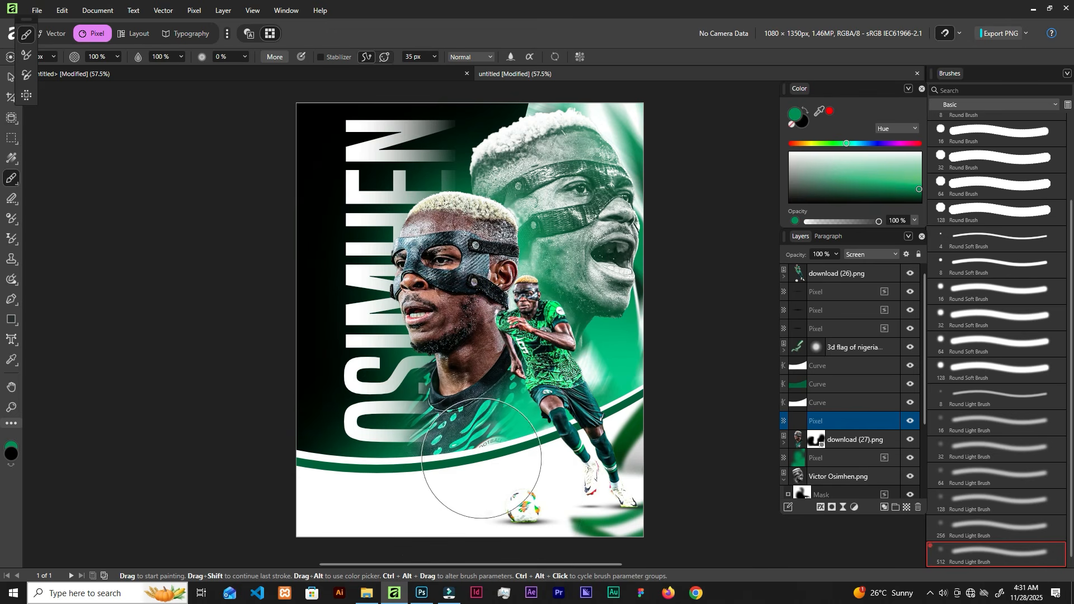
pyautogui.press(']')
pyautogui.click(480, 452)
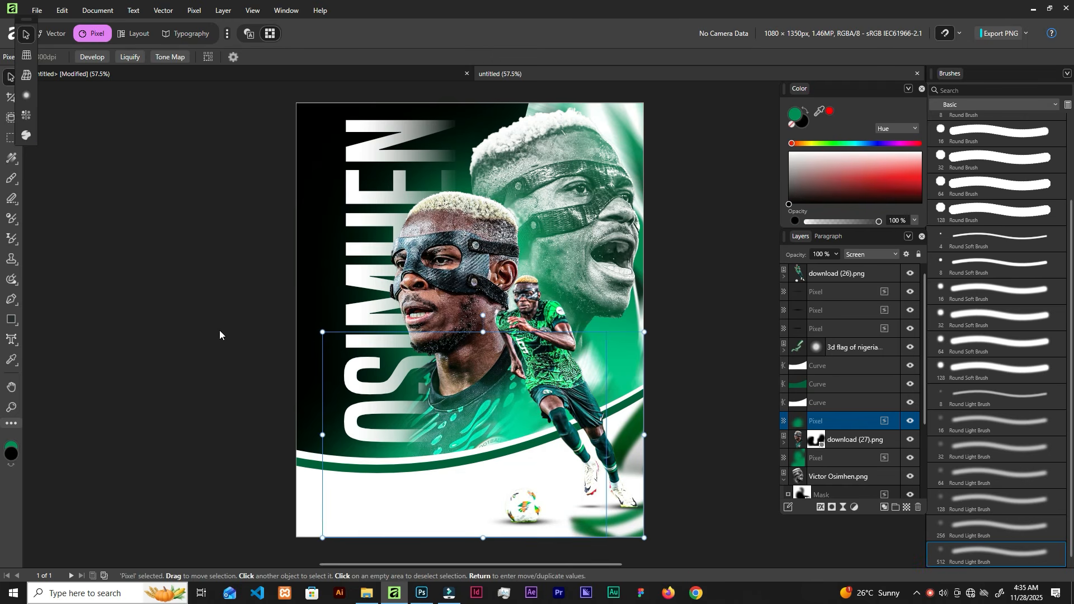
# - Draw a straight vertical line with the Pen tool in the black area left of the OSIMHEN text, leaving room above it
pyautogui.press('p')
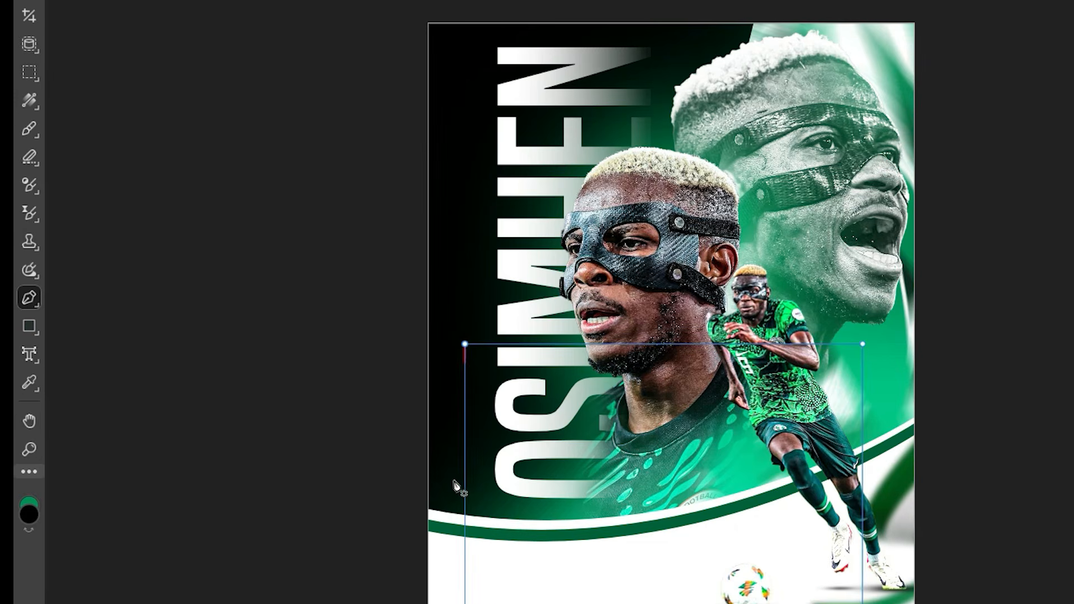
pyautogui.click(464, 485)
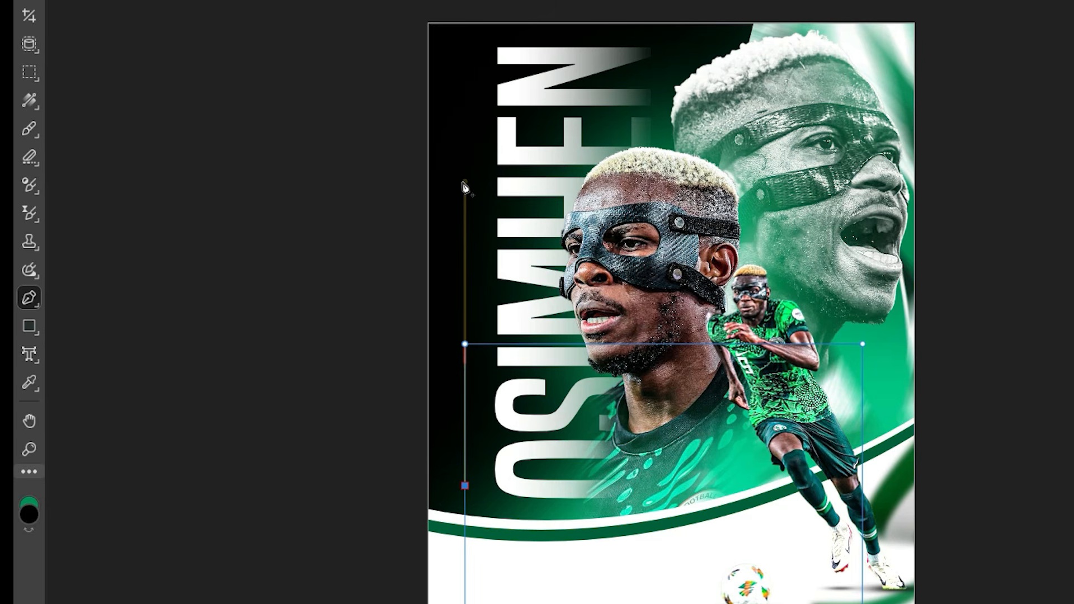
pyautogui.click(464, 184)
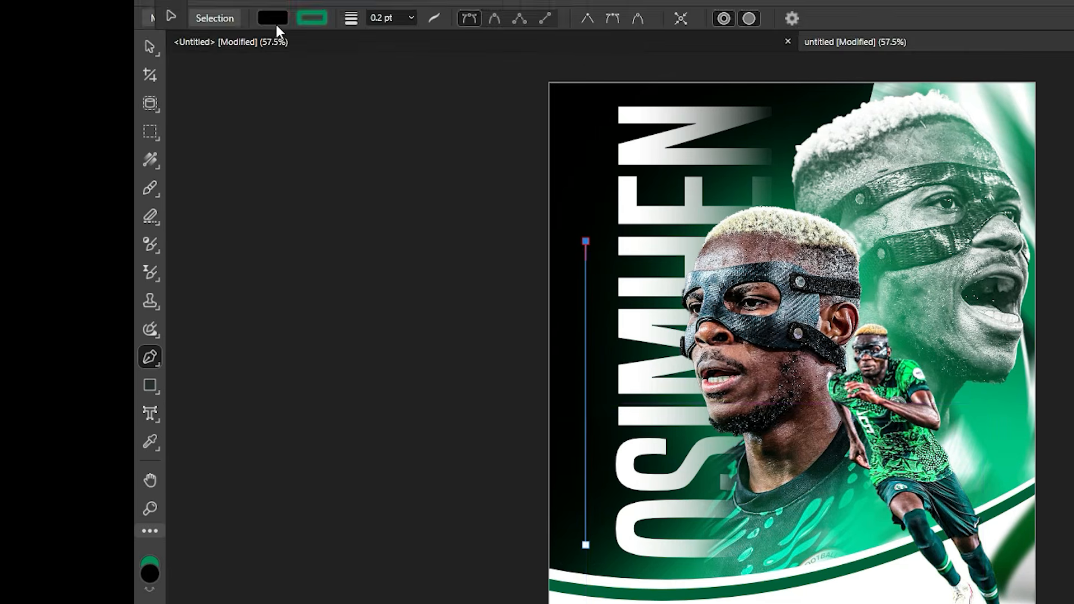
# - Remove the vertical line's fill and set its stroke colour to white
pyautogui.click(275, 20)
pyautogui.click(388, 38)
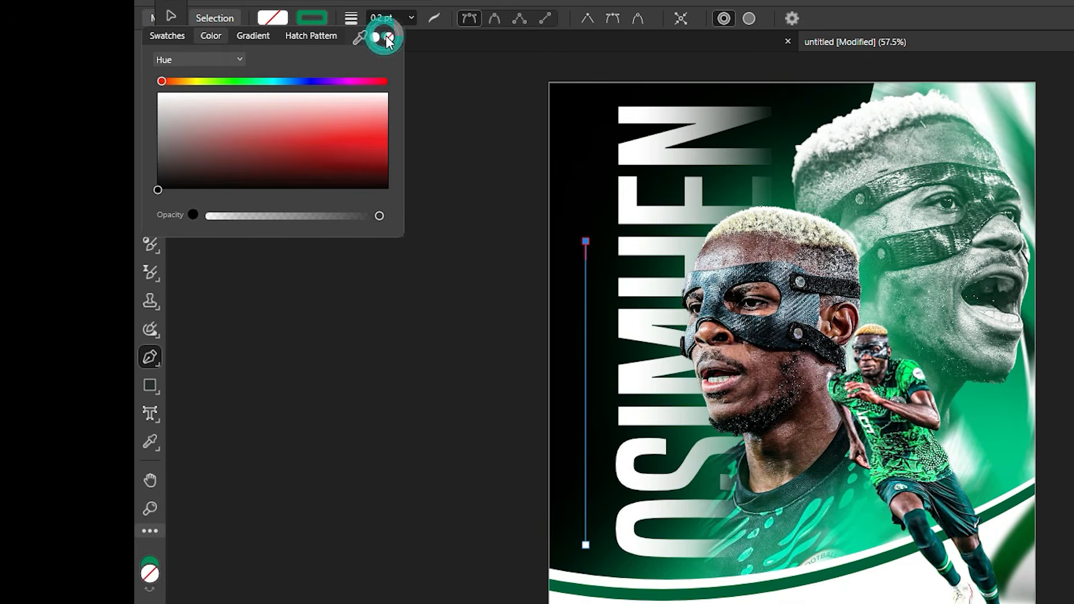
pyautogui.click(324, 23)
pyautogui.click(321, 20)
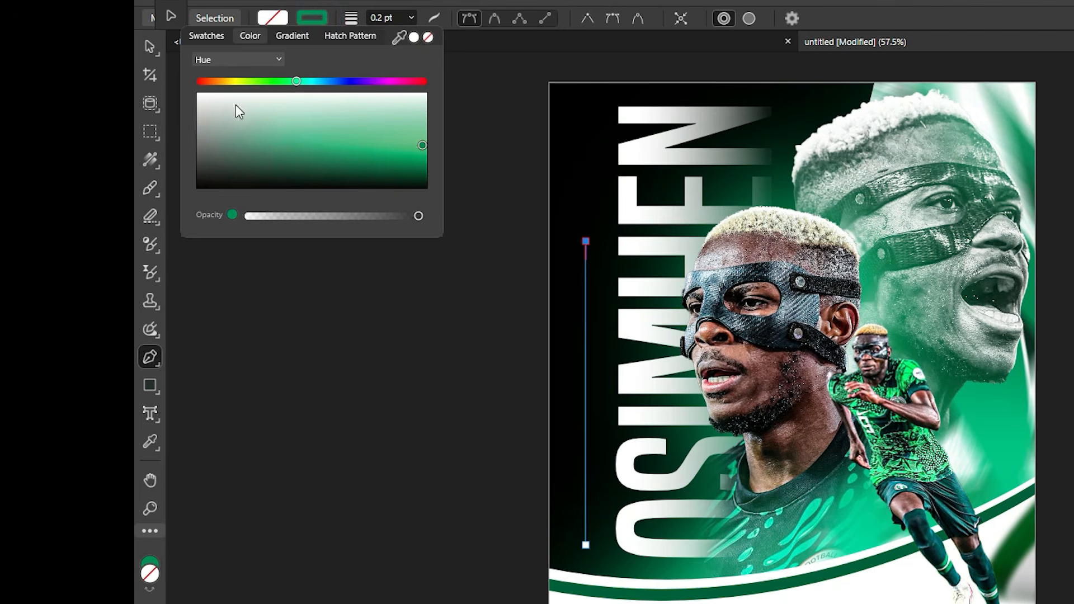
pyautogui.moveTo(236, 105); pyautogui.dragTo(179, 77)
# - Set the vertical line's stroke width to 0.5 pt and deselect it
pyautogui.click(372, 18)
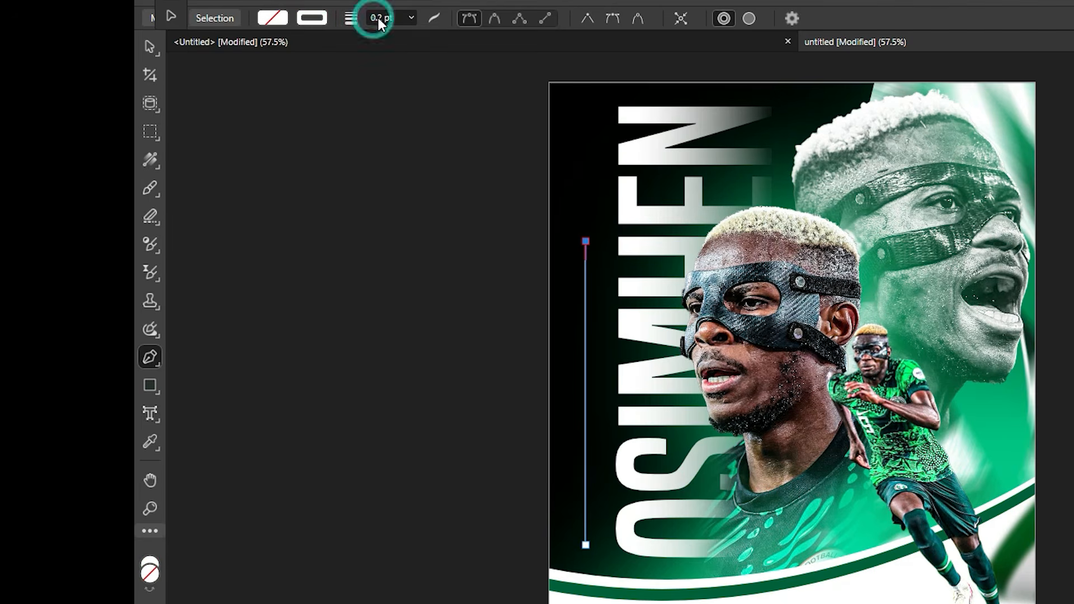
pyautogui.click(377, 18)
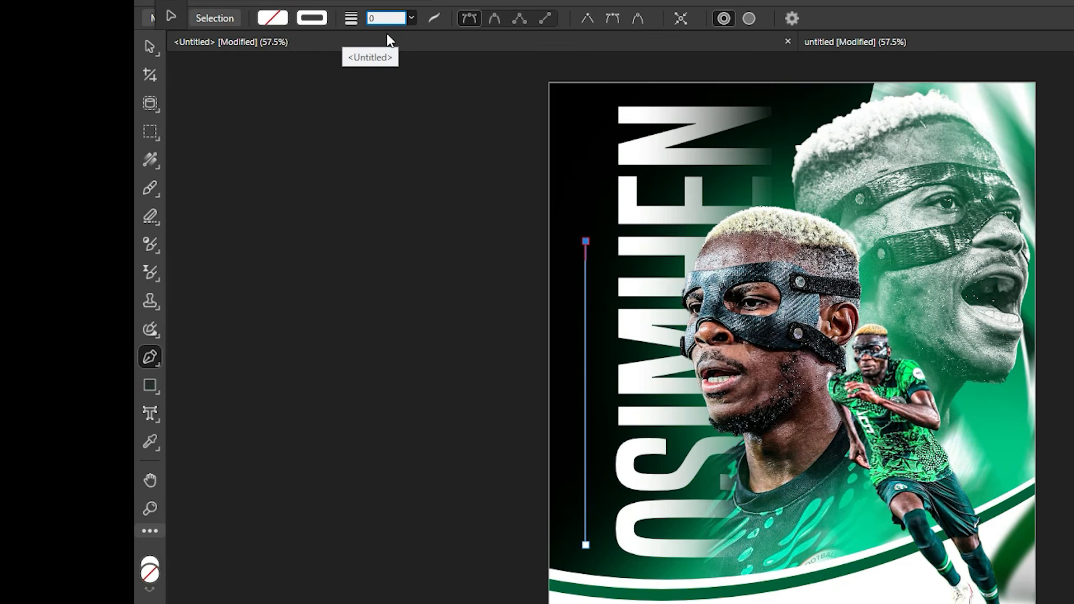
pyautogui.write('0.5')
pyautogui.press('Return')
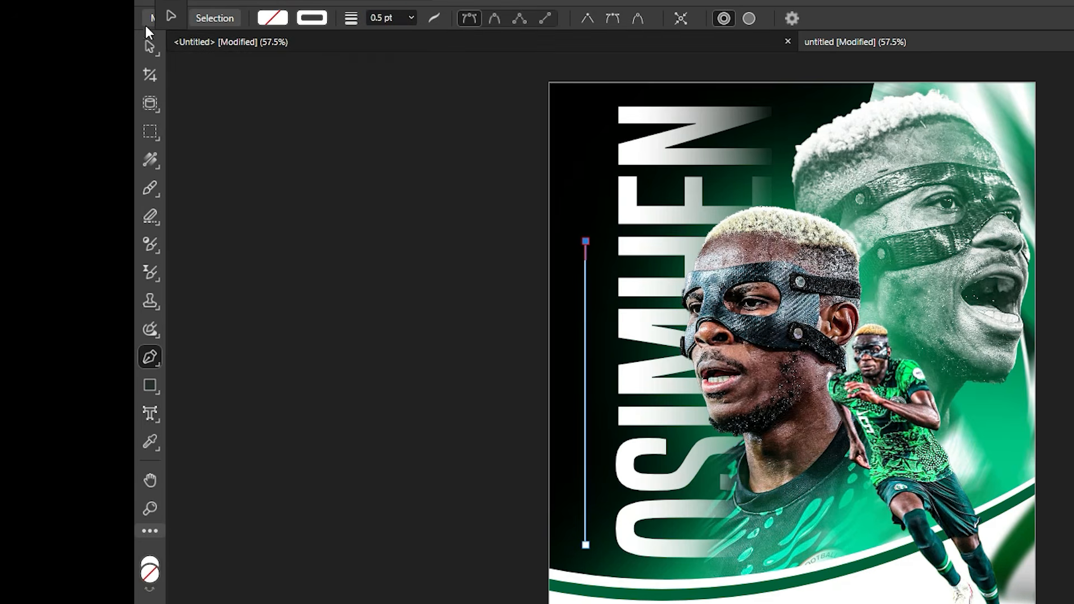
pyautogui.click(524, 218)
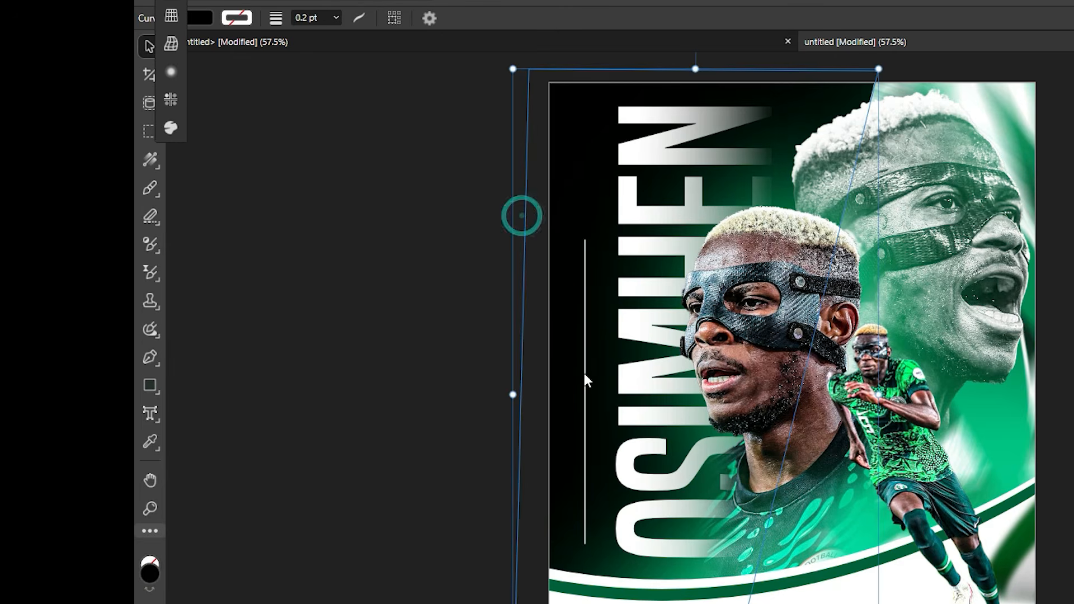
pyautogui.click(498, 221)
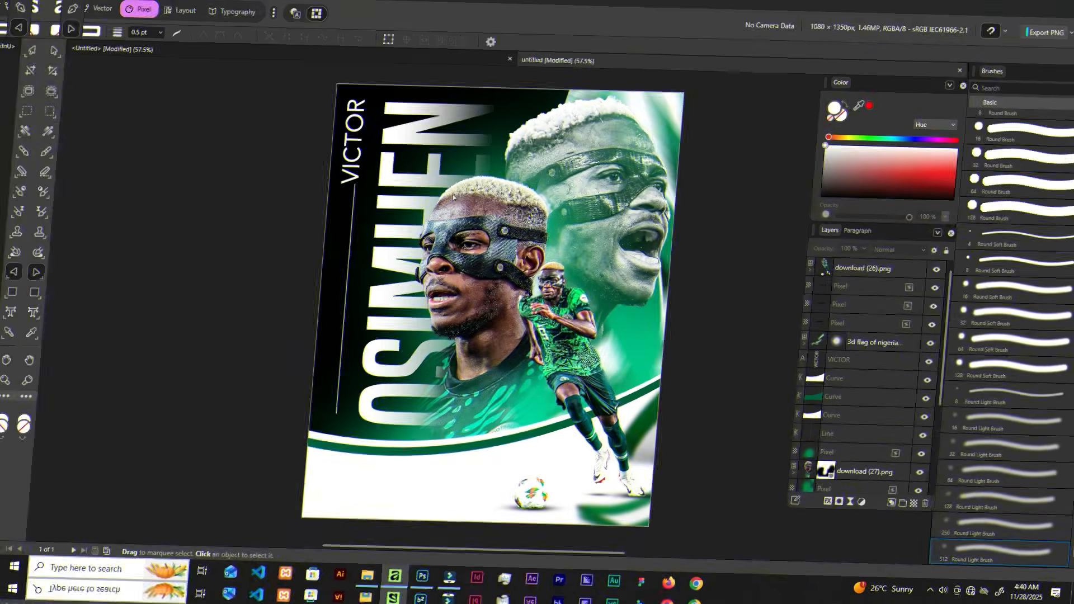
# - Place the gdsa flag image above the download (26).png layer and shrink it into the white area at the poster's lower left
pyautogui.scroll(2, 928, 405)
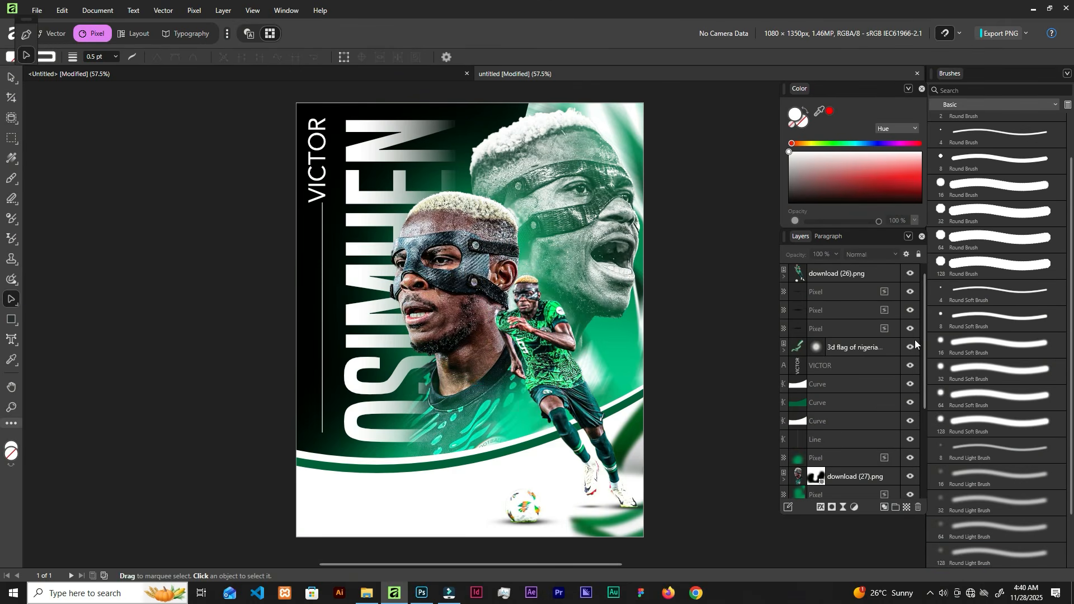
pyautogui.click(892, 275)
pyautogui.click(893, 274)
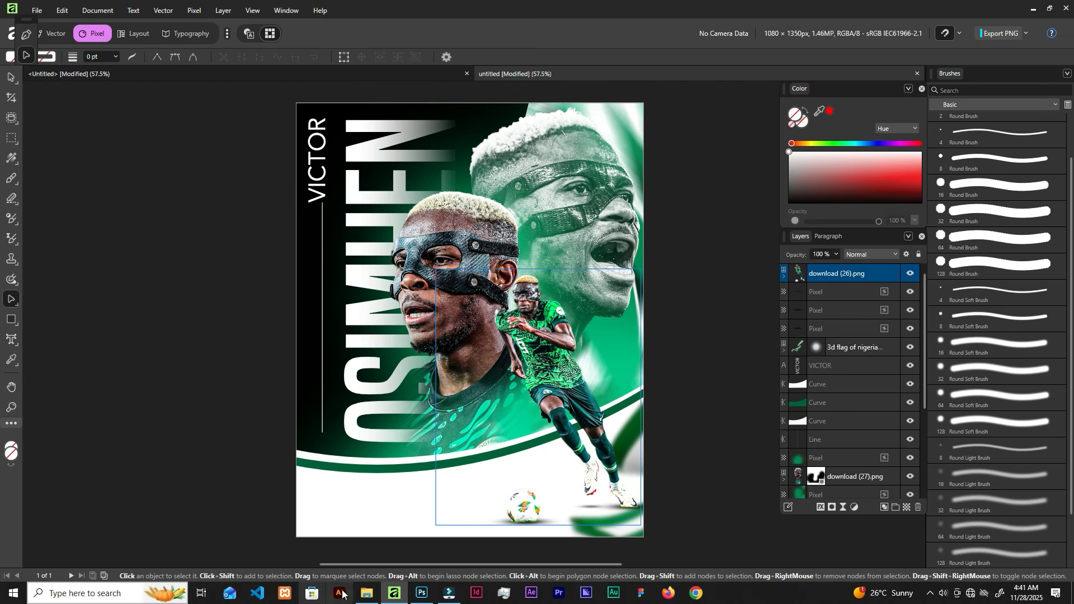
pyautogui.click(367, 595)
pyautogui.click(413, 119)
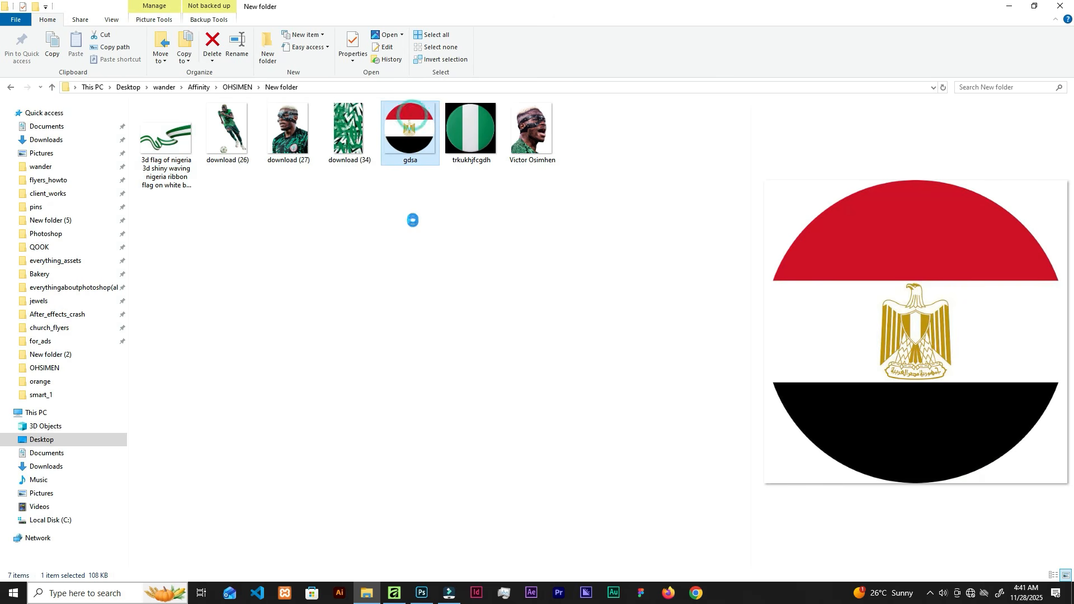
pyautogui.moveTo(413, 480)
pyautogui.mouseDown()
pyautogui.moveTo(396, 566)
pyautogui.moveTo(414, 493)
pyautogui.mouseUp()
pyautogui.moveTo(509, 384); pyautogui.dragTo(429, 436)
pyautogui.moveTo(384, 522); pyautogui.dragTo(444, 417)
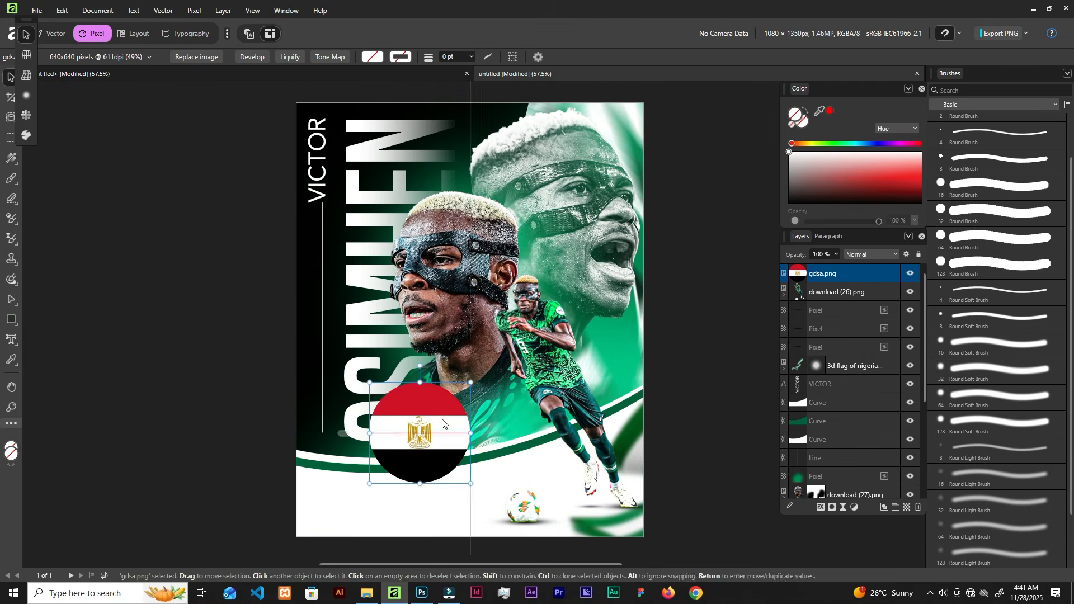
pyautogui.moveTo(470, 381); pyautogui.dragTo(350, 490)
# - Place the trkukhjfcgdh flag image and scale it to match the Egyptian flag badge, slightly overlapping its right side
pyautogui.click(369, 594)
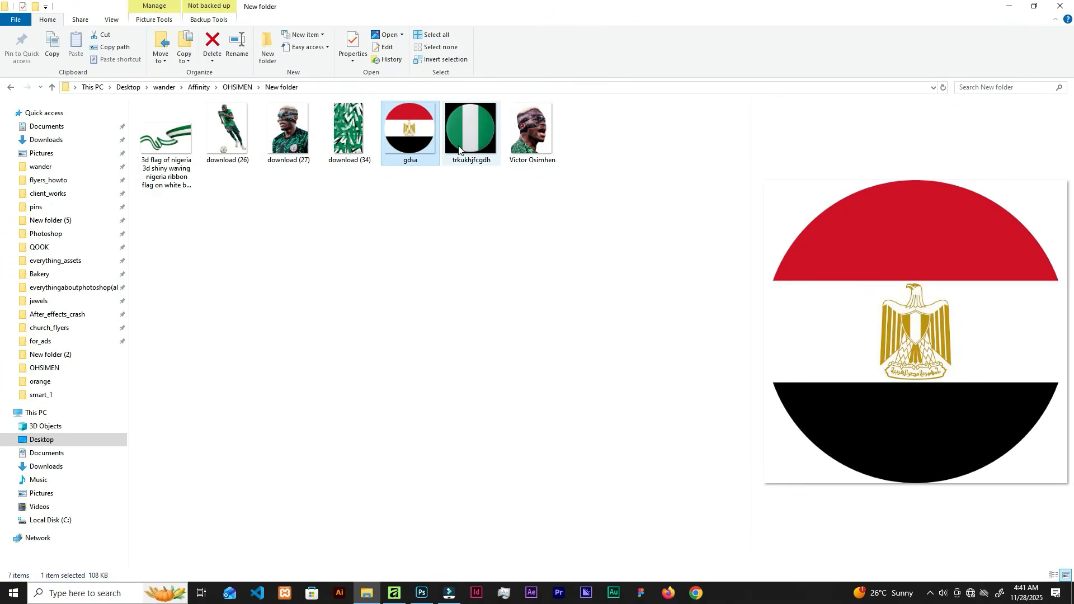
pyautogui.moveTo(475, 126); pyautogui.dragTo(494, 400)
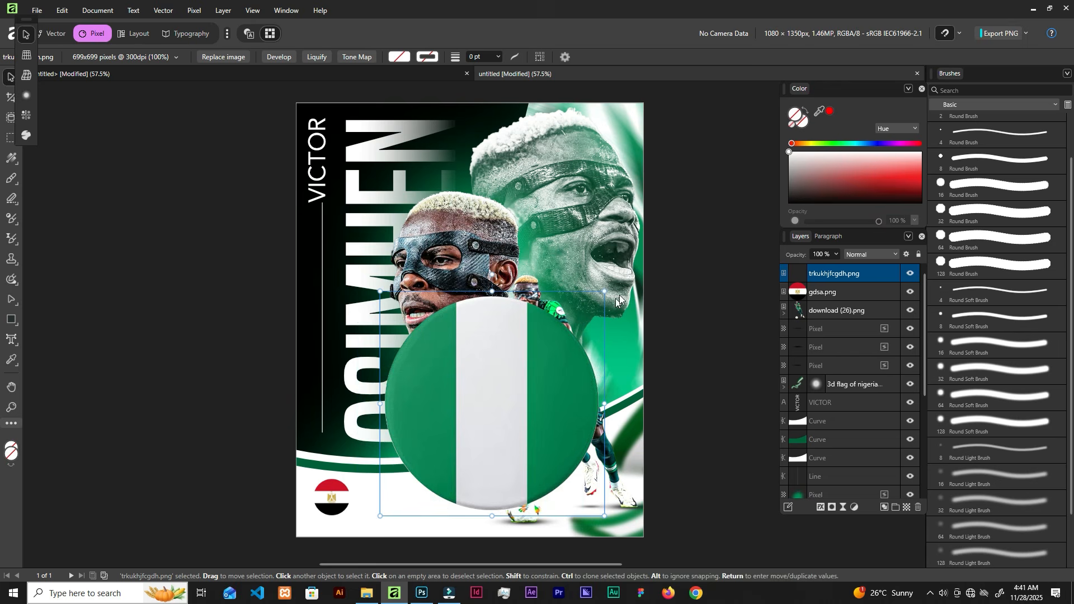
pyautogui.moveTo(604, 292); pyautogui.dragTo(384, 518)
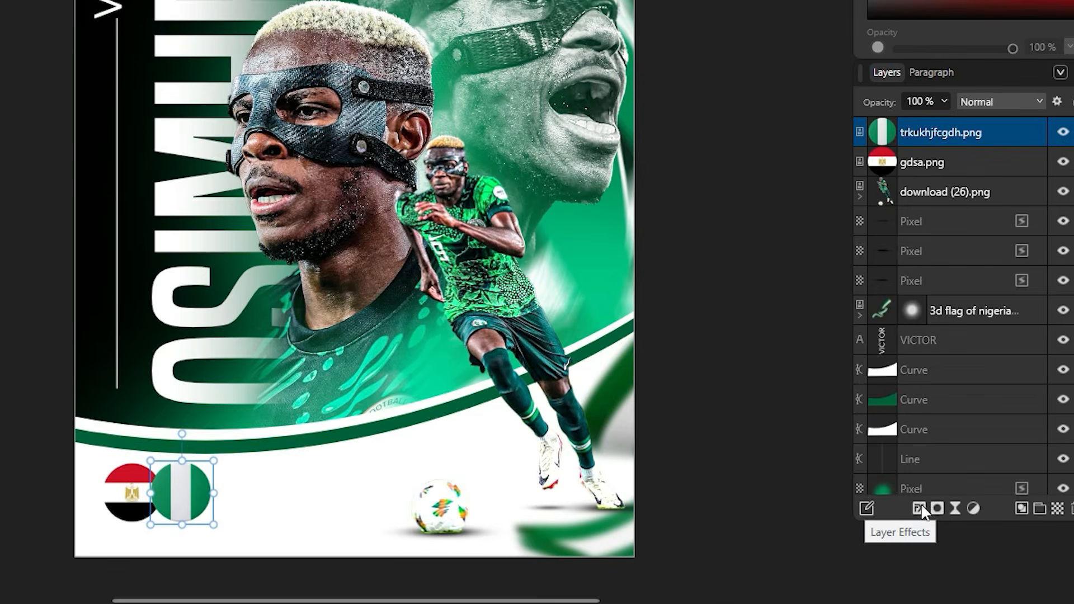
# - Add an Outer Shadow effect to the Nigerian flag badge with radius 13.5 px, offset 9.8 px and angle 0°
pyautogui.click(820, 507)
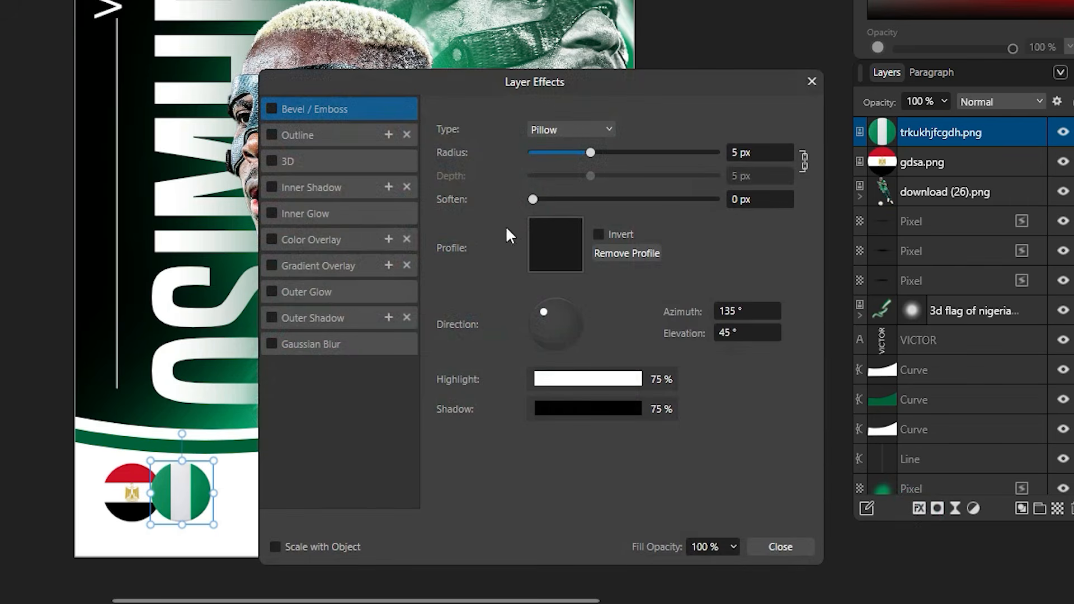
pyautogui.click(300, 319)
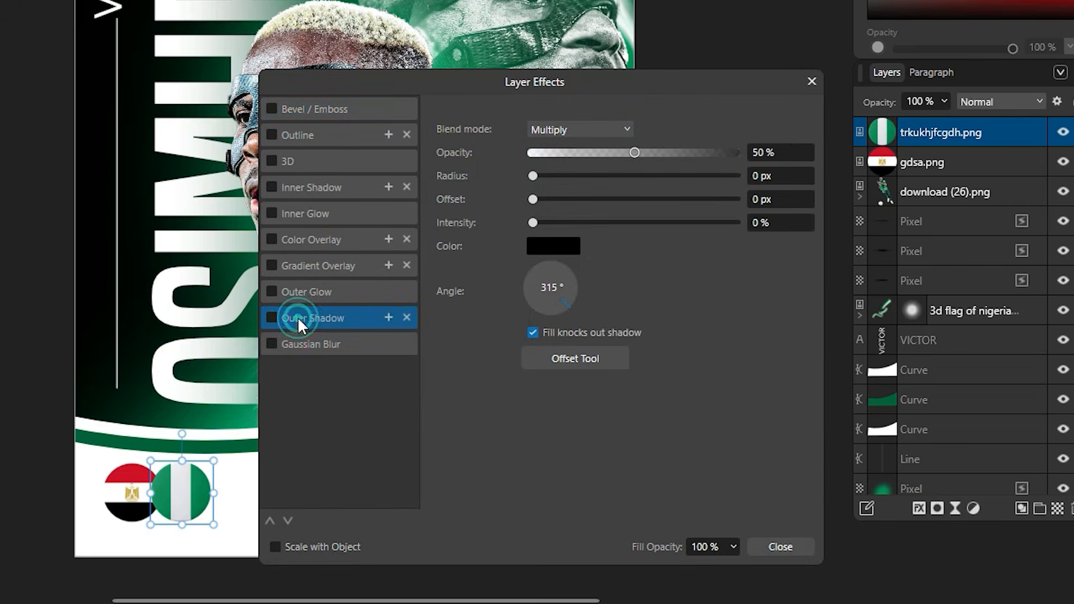
pyautogui.click(272, 317)
pyautogui.moveTo(536, 199); pyautogui.dragTo(631, 222)
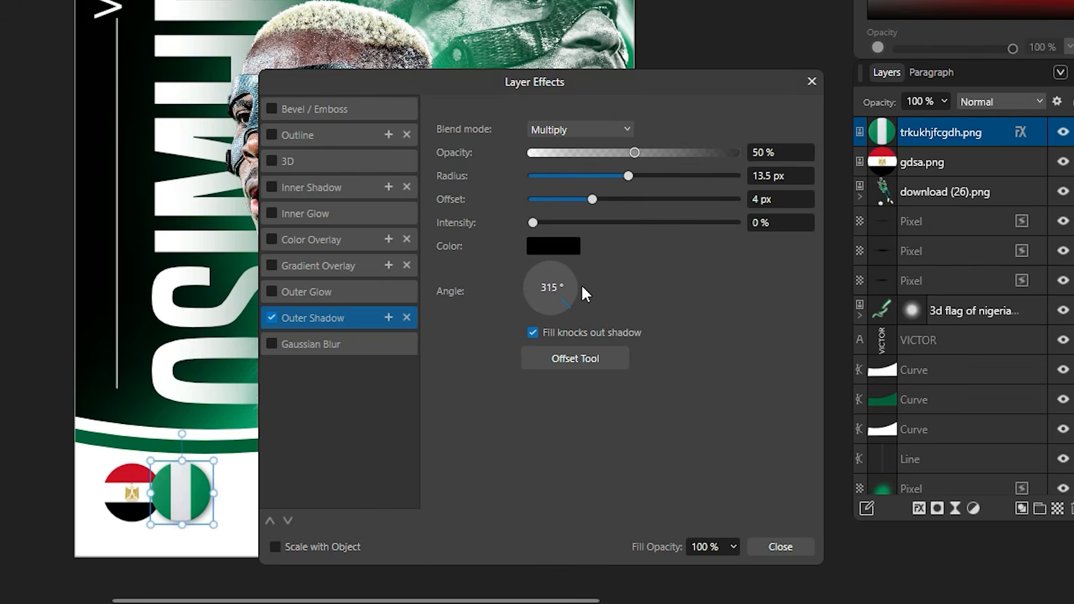
pyautogui.moveTo(584, 288); pyautogui.dragTo(576, 292)
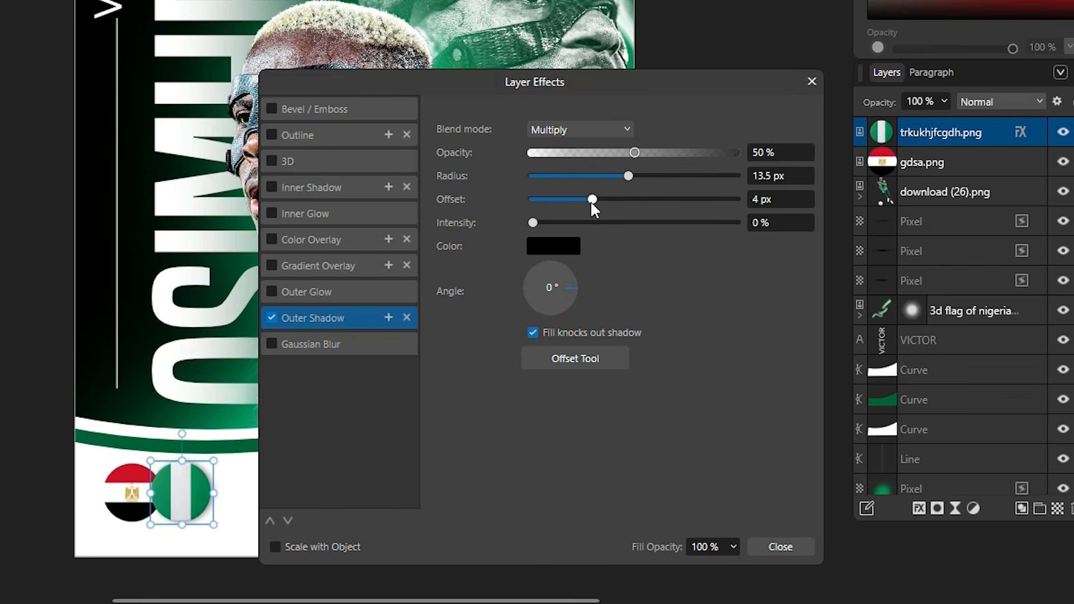
pyautogui.moveTo(592, 200); pyautogui.dragTo(613, 208)
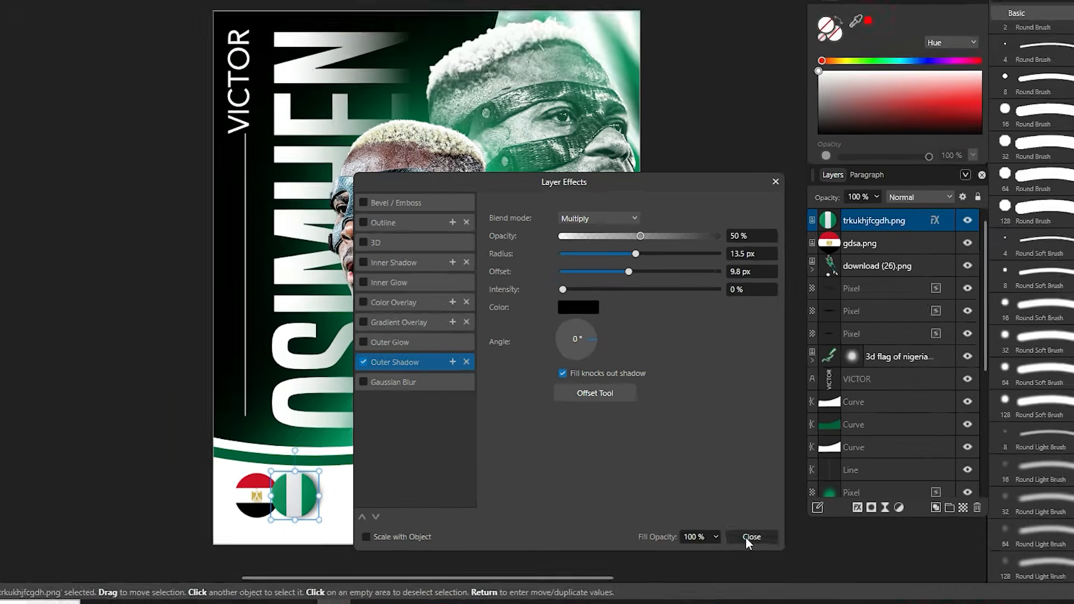
pyautogui.click(781, 547)
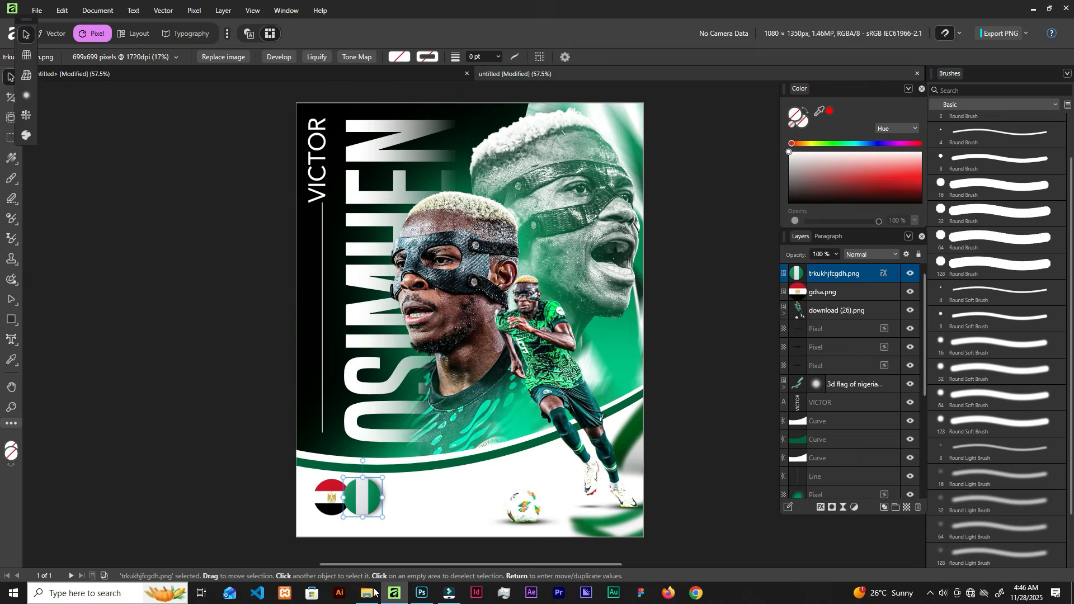
# - Place the Dust - 02 texture image on the poster as the topmost layer
pyautogui.click(373, 591)
pyautogui.click(410, 154)
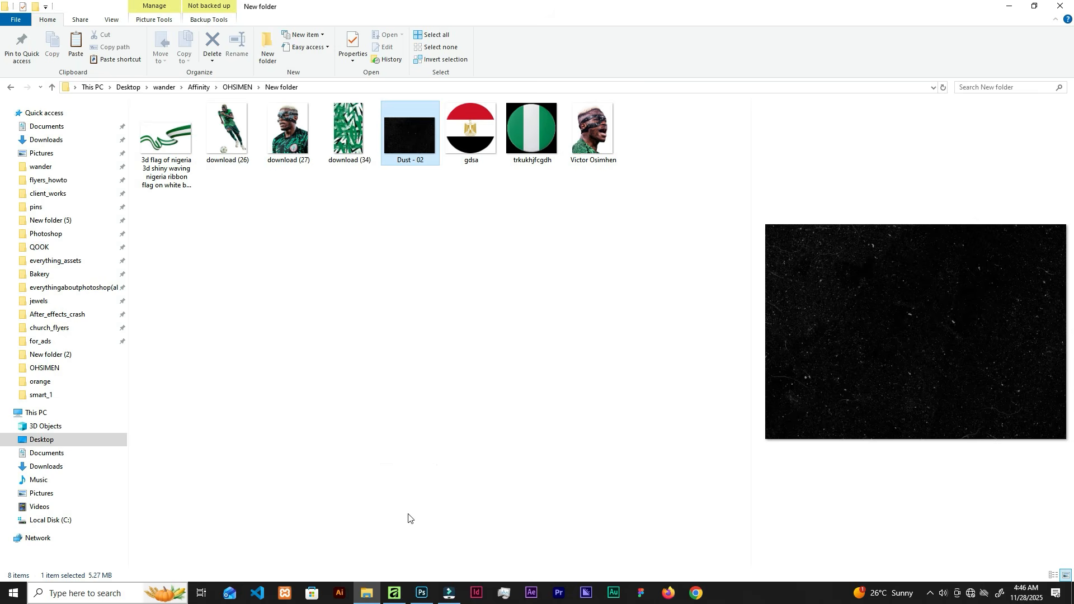
pyautogui.moveTo(408, 518); pyautogui.dragTo(467, 373)
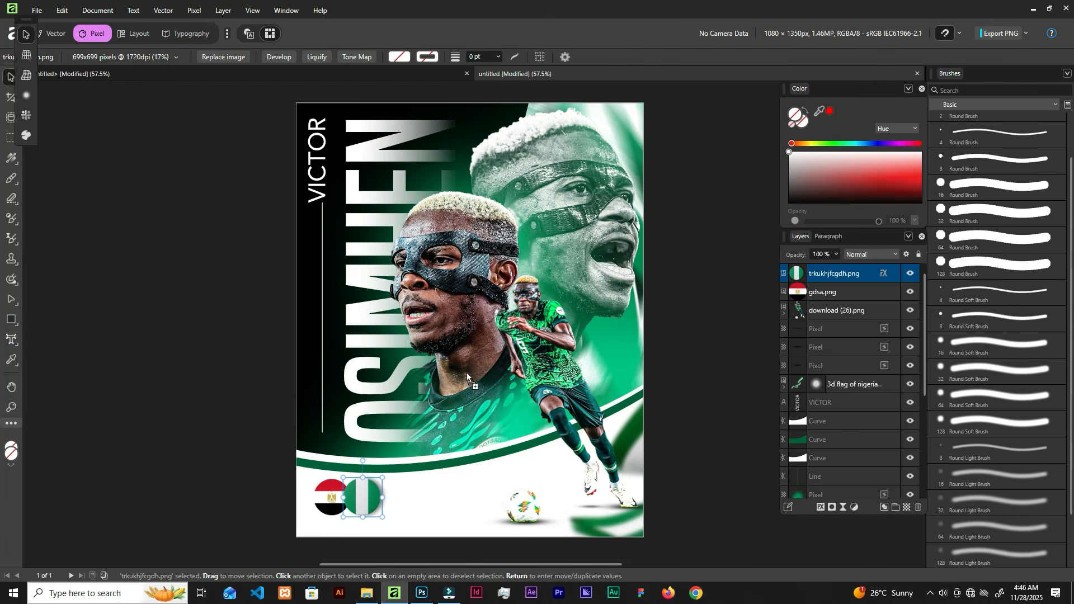
pyautogui.moveTo(533, 310); pyautogui.dragTo(534, 308)
pyautogui.scroll(-4, 626, 229)
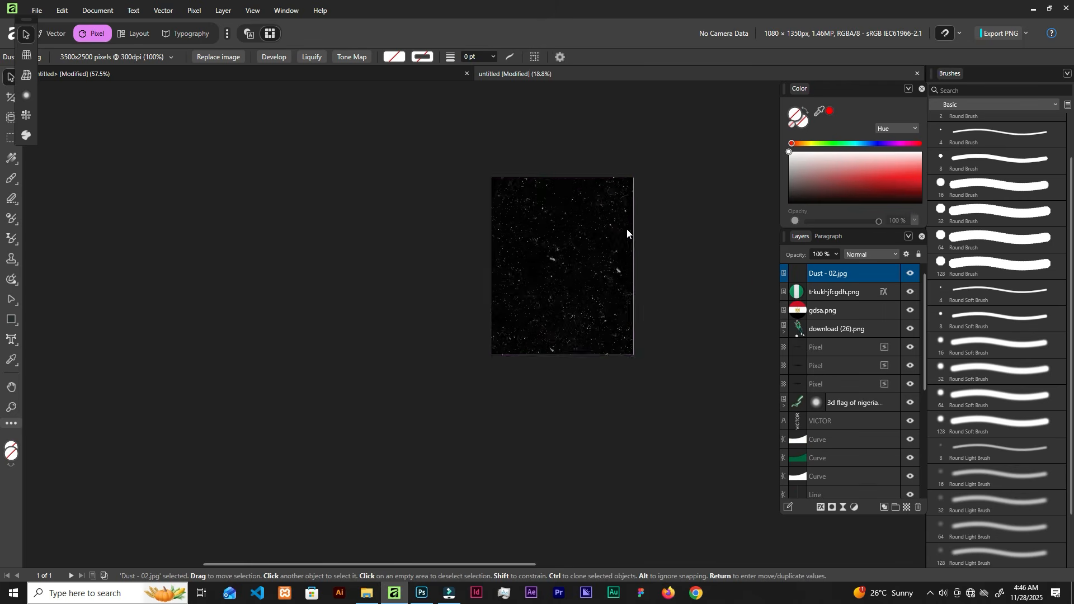
# - Rotate the dust texture upright, scale it to cover the whole poster, and set its blend mode to Screen
pyautogui.moveTo(761, 140); pyautogui.dragTo(625, 441)
pyautogui.moveTo(581, 415); pyautogui.dragTo(579, 301)
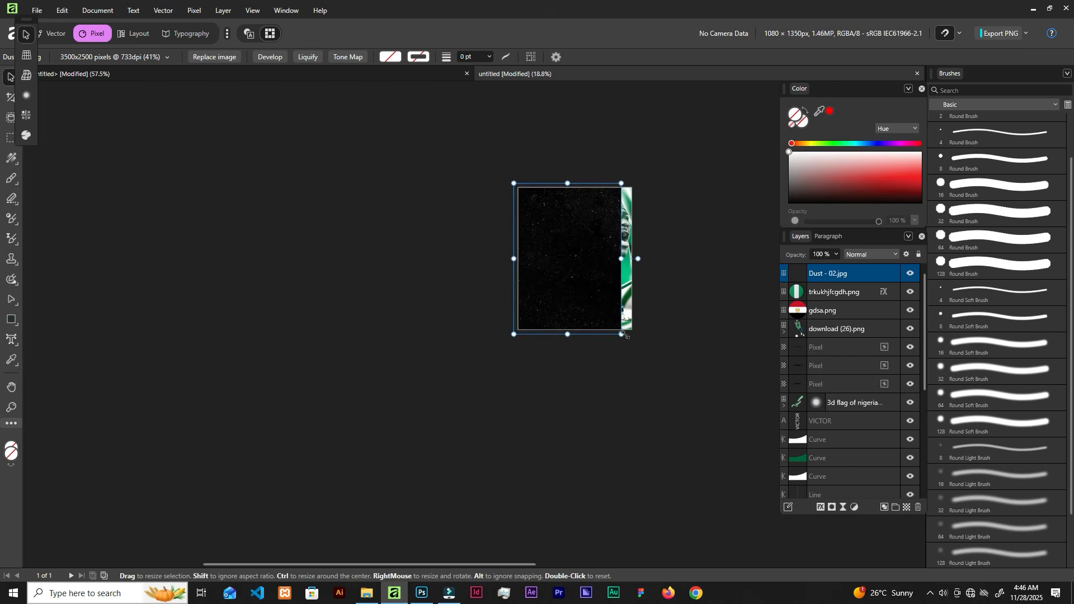
pyautogui.moveTo(623, 334); pyautogui.dragTo(629, 342)
pyautogui.scroll(4, 619, 230)
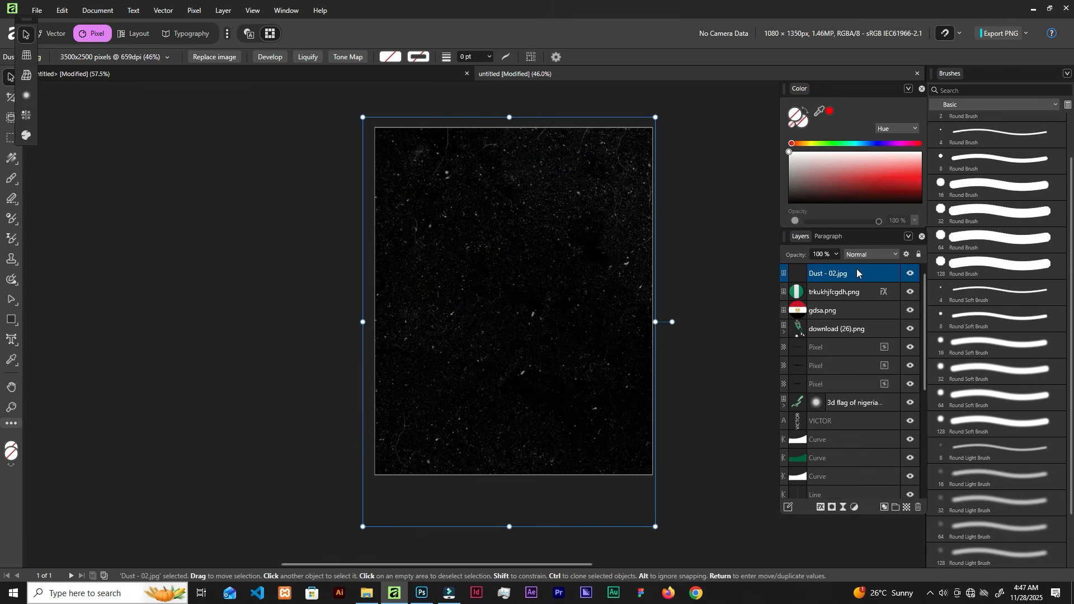
pyautogui.click(867, 255)
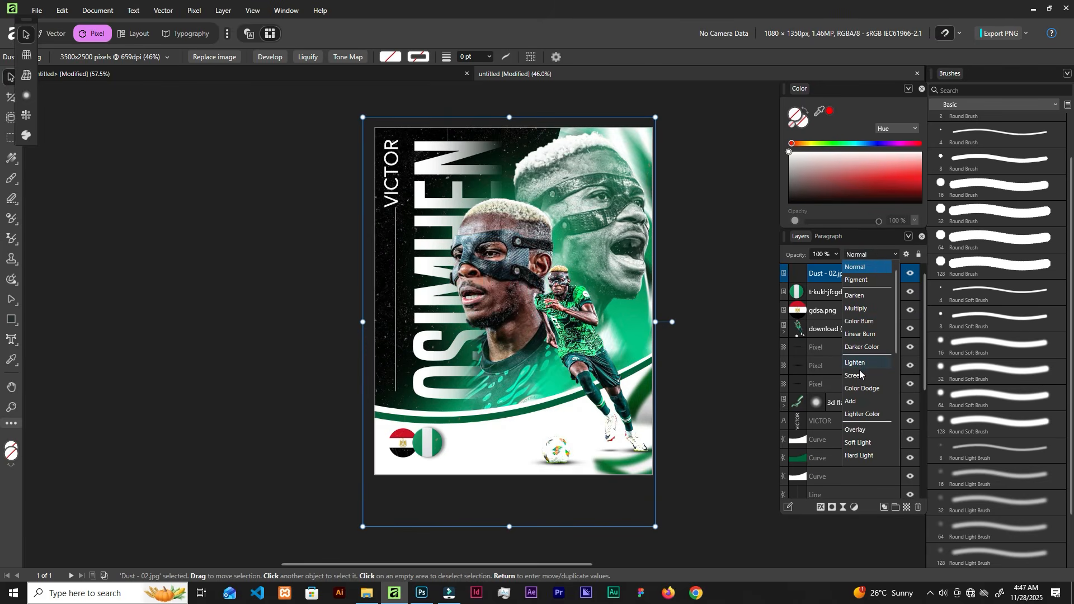
pyautogui.click(860, 376)
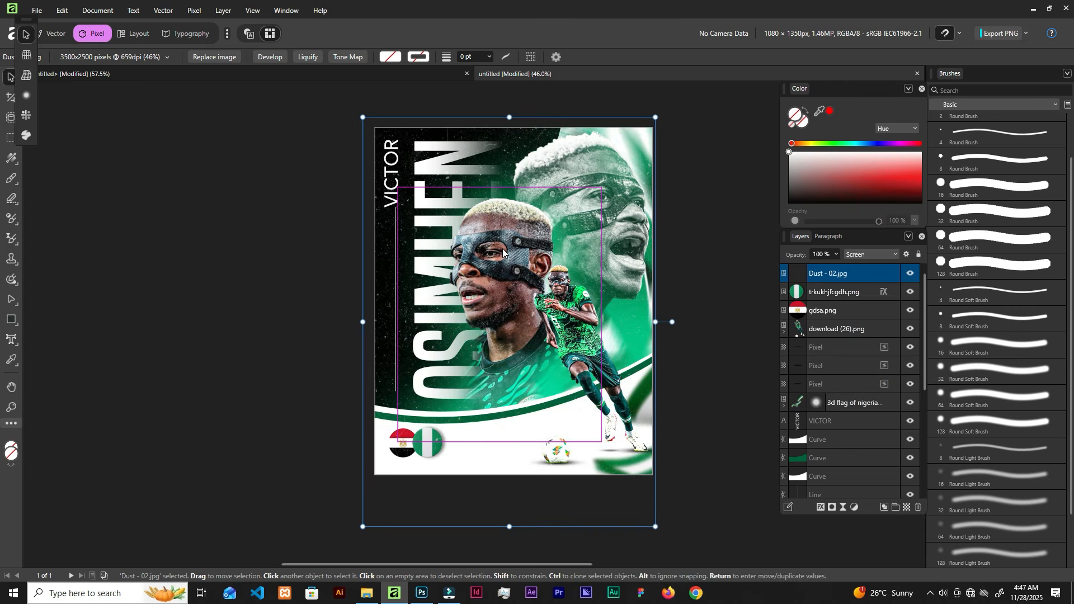